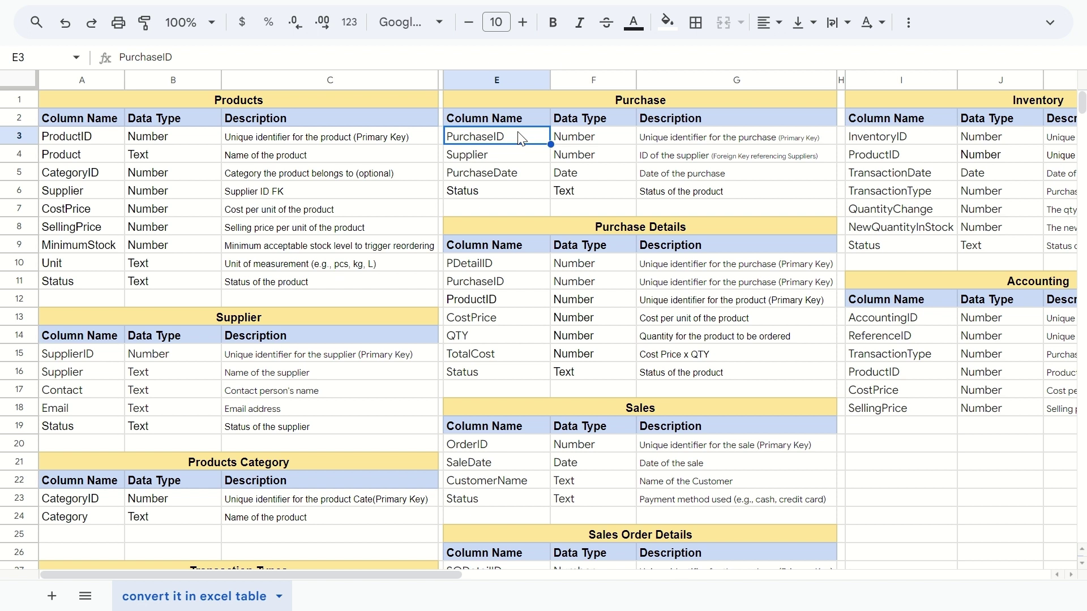
Examine the Purchase and Purchase Details table definitions in the spreadsheet and select the Purchase table's PurchaseID cell.
{"action": "left_click", "coordinate": [660, 99]}
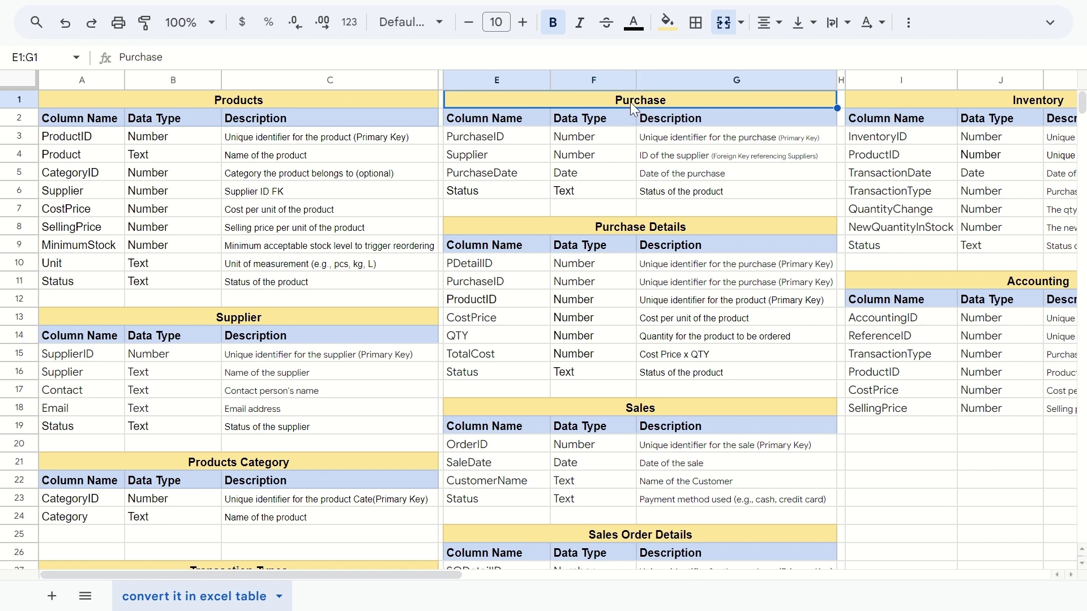
{"action": "left_click_drag", "start_coordinate": [630, 102], "coordinate": [685, 378]}
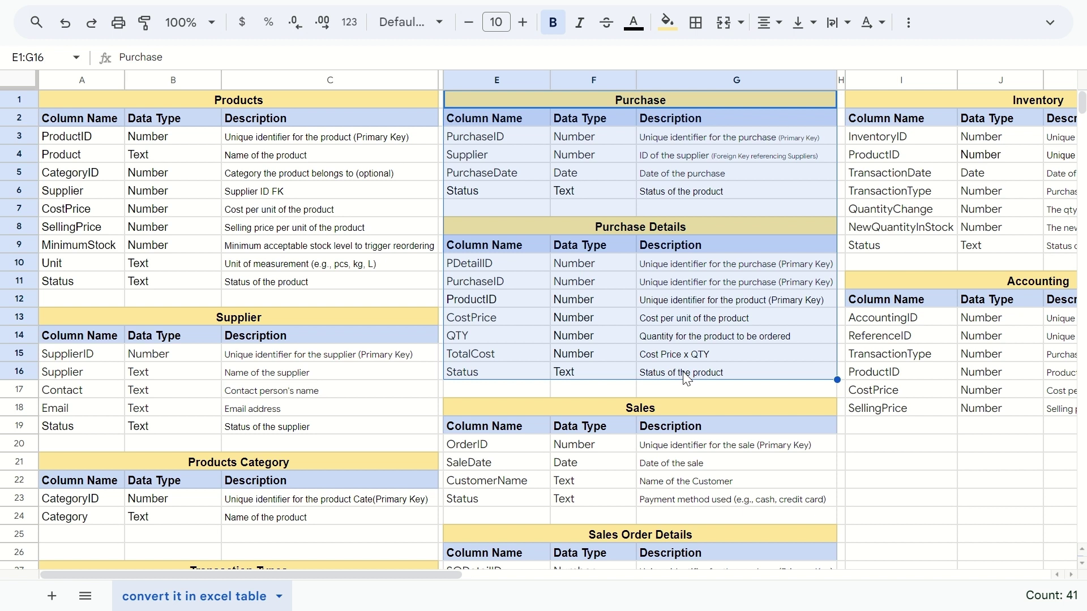
{"action": "left_click", "coordinate": [518, 136]}
Switch to SQL Server Management Studio and start a new table in the IMSPlus database.
{"action": "key", "text": "alt+Tab"}
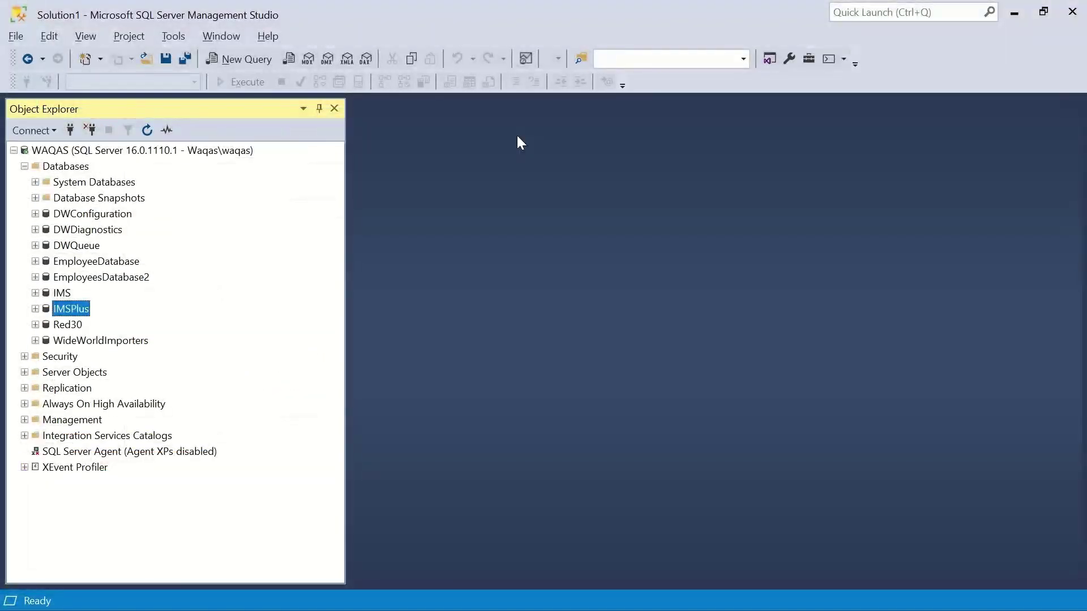
{"action": "left_click", "coordinate": [35, 309]}
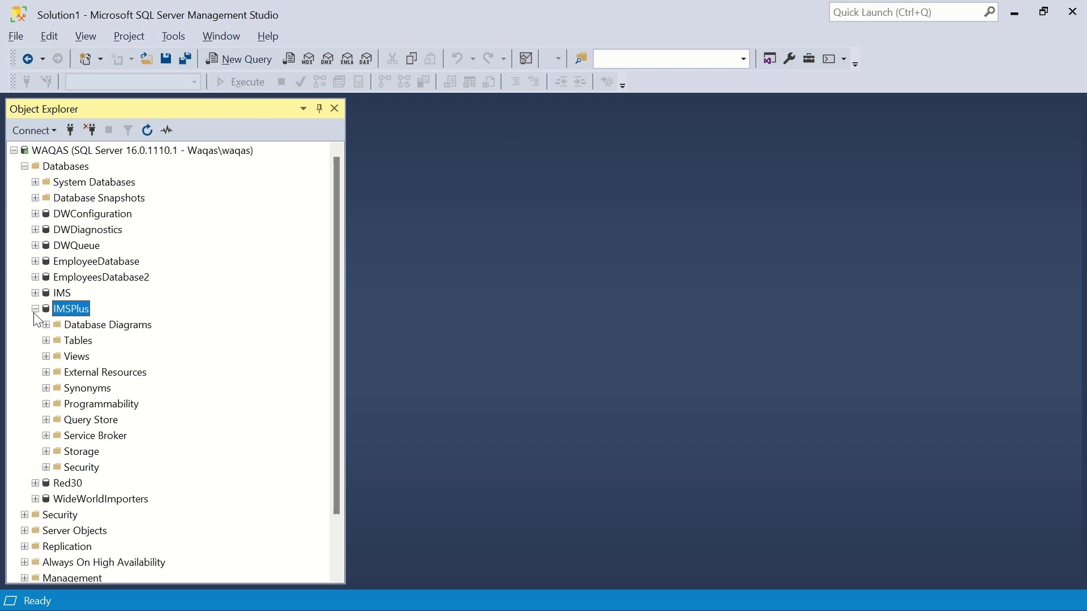
{"action": "left_click", "coordinate": [46, 341]}
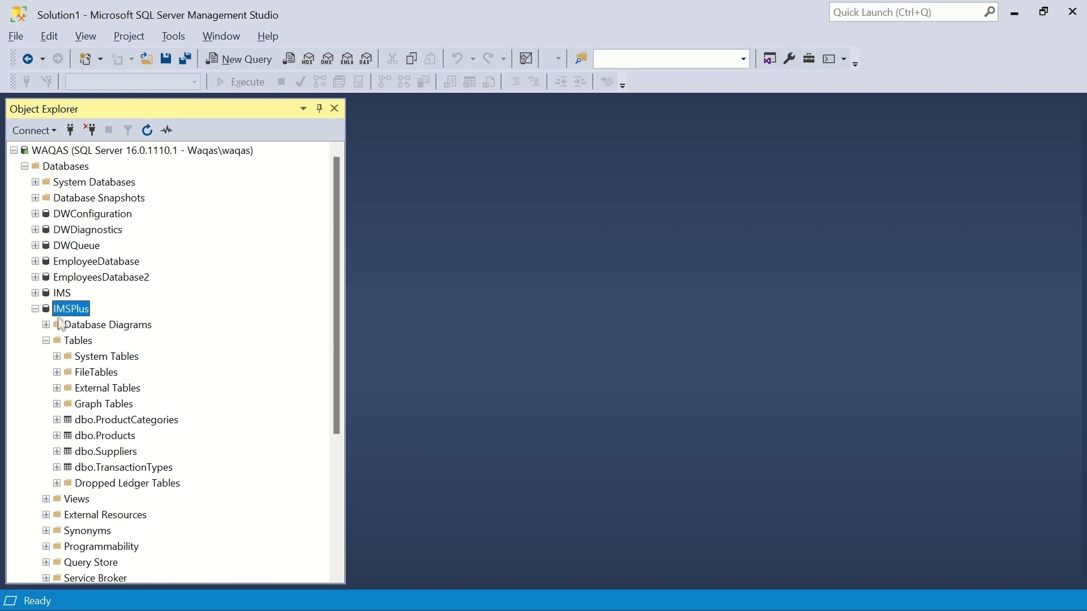
{"action": "left_click", "coordinate": [71, 344]}
{"action": "right_click", "coordinate": [72, 346]}
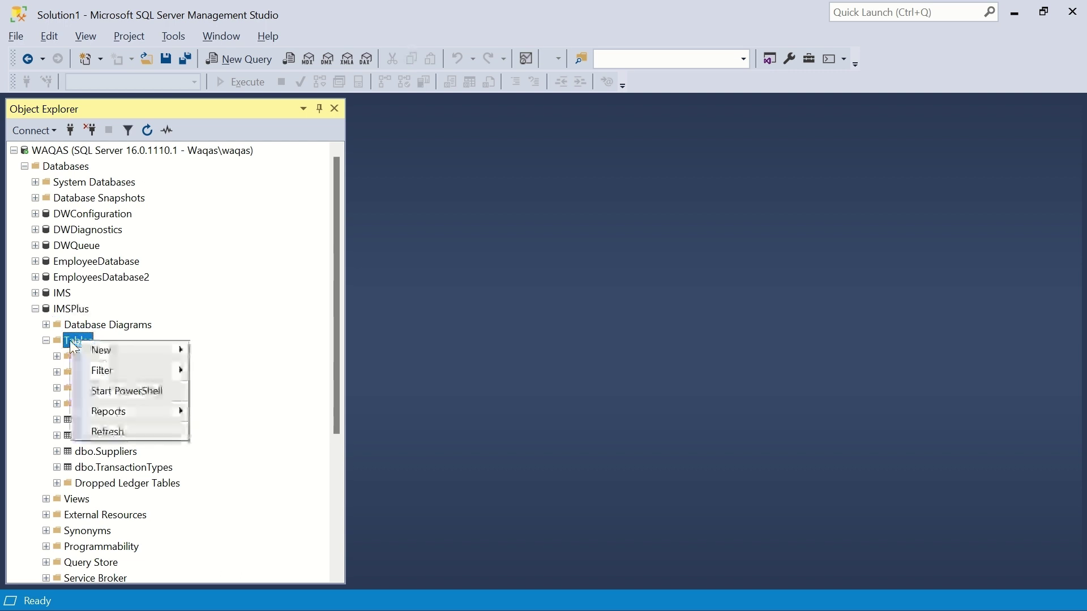
{"action": "mouse_move", "coordinate": [113, 350]}
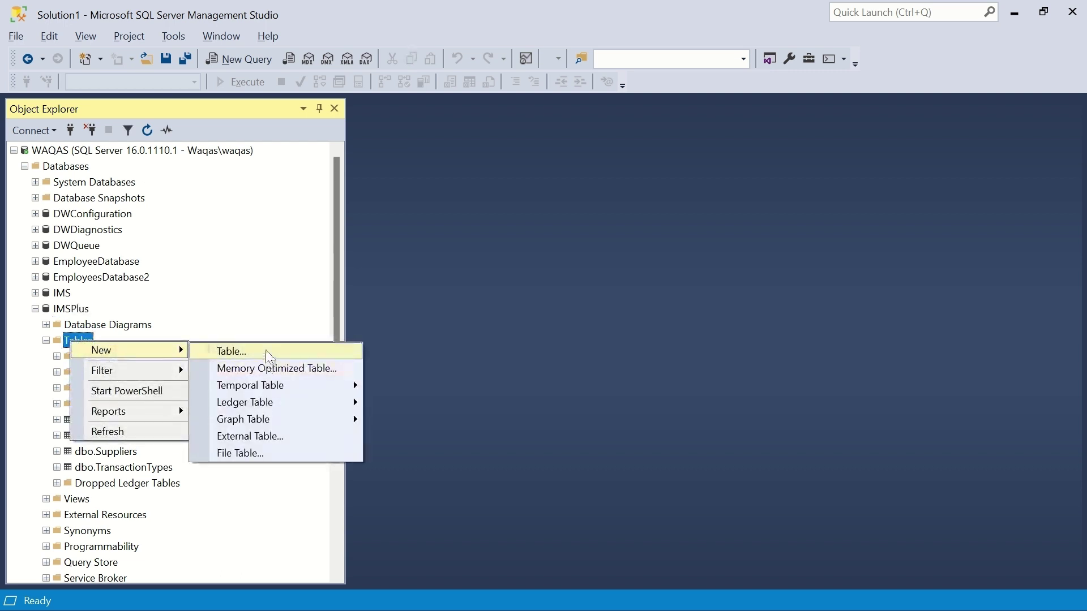
{"action": "left_click", "coordinate": [270, 356]}
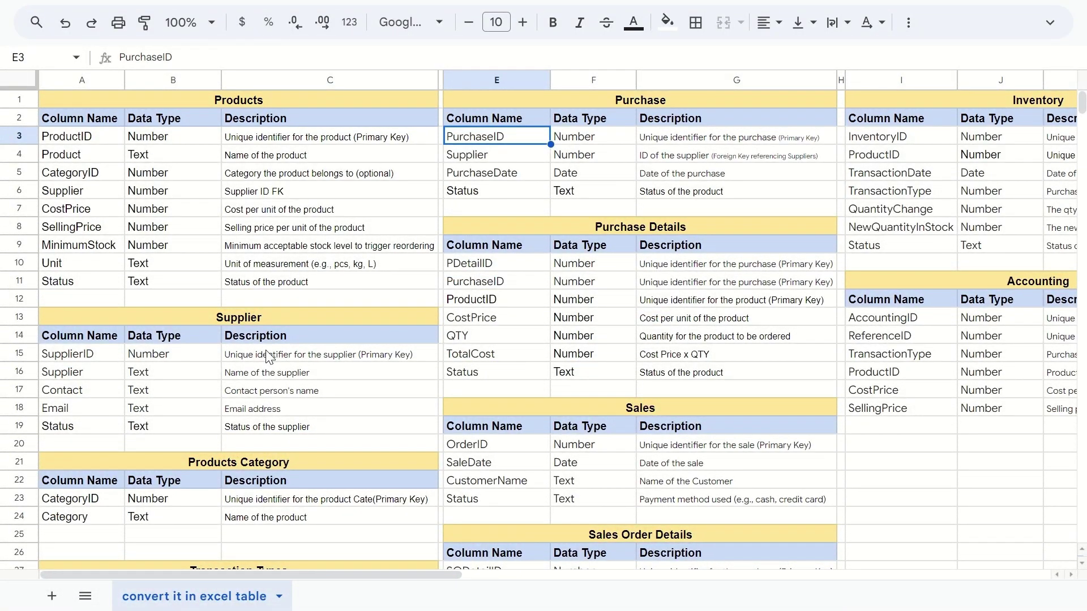
Copy PurchaseID from the spreadsheet into the new table as an int column that does not allow nulls.
{"action": "key", "text": "ctrl+c"}
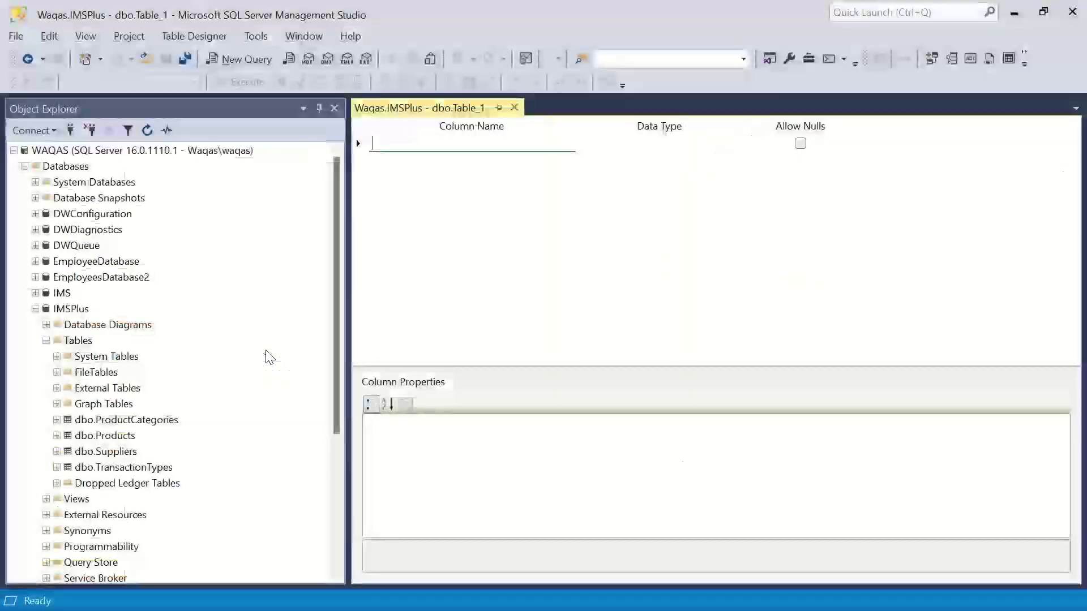
{"action": "key", "text": "ctrl+v"}
{"action": "key", "text": "Tab"}
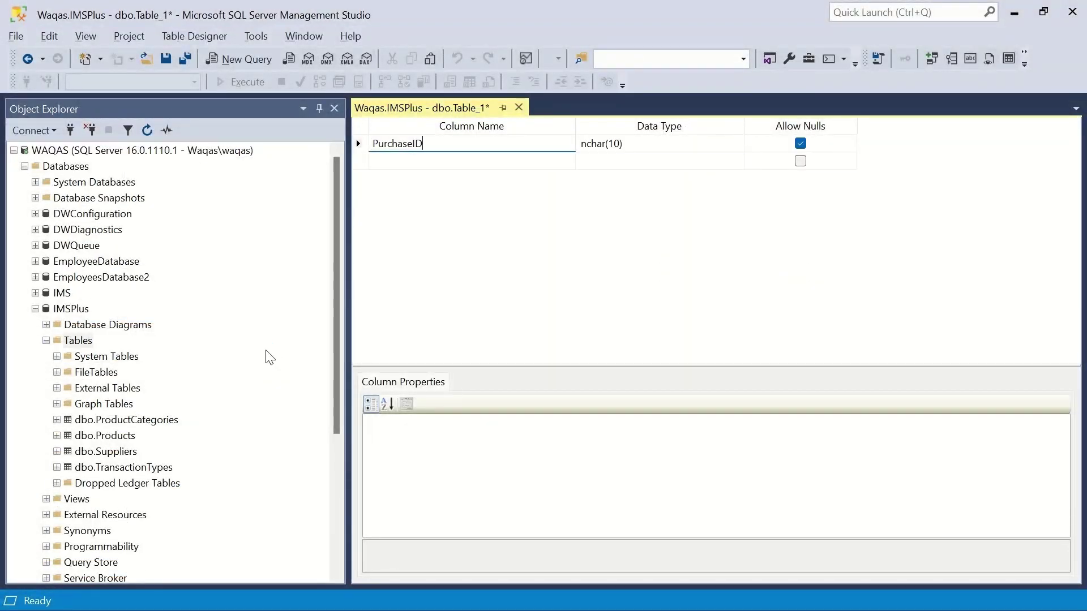
{"action": "type", "text": "int"}
{"action": "key", "text": "Tab"}
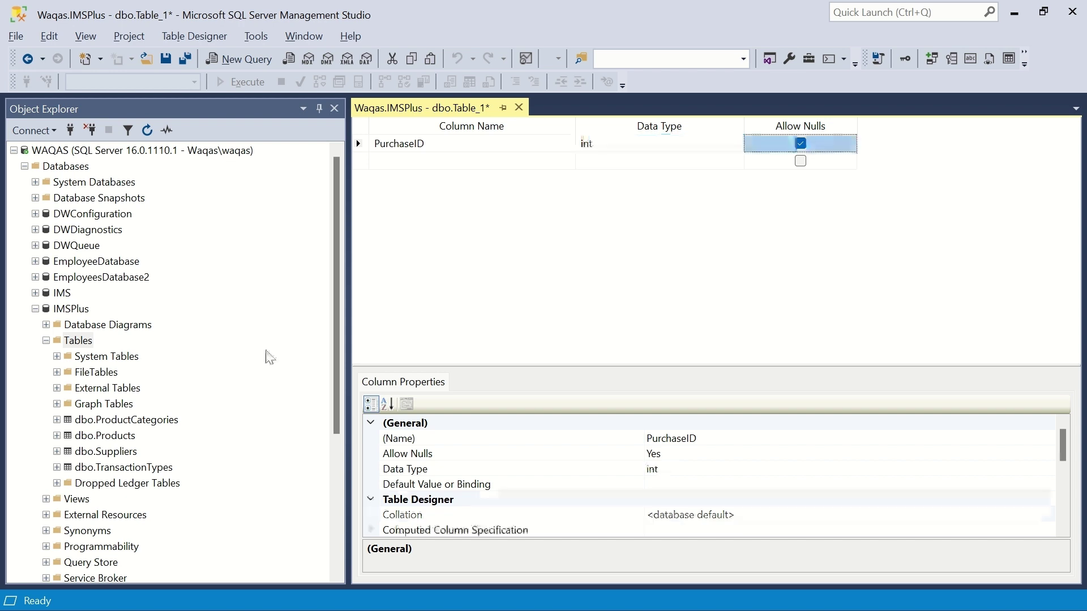
{"action": "key", "text": "space"}
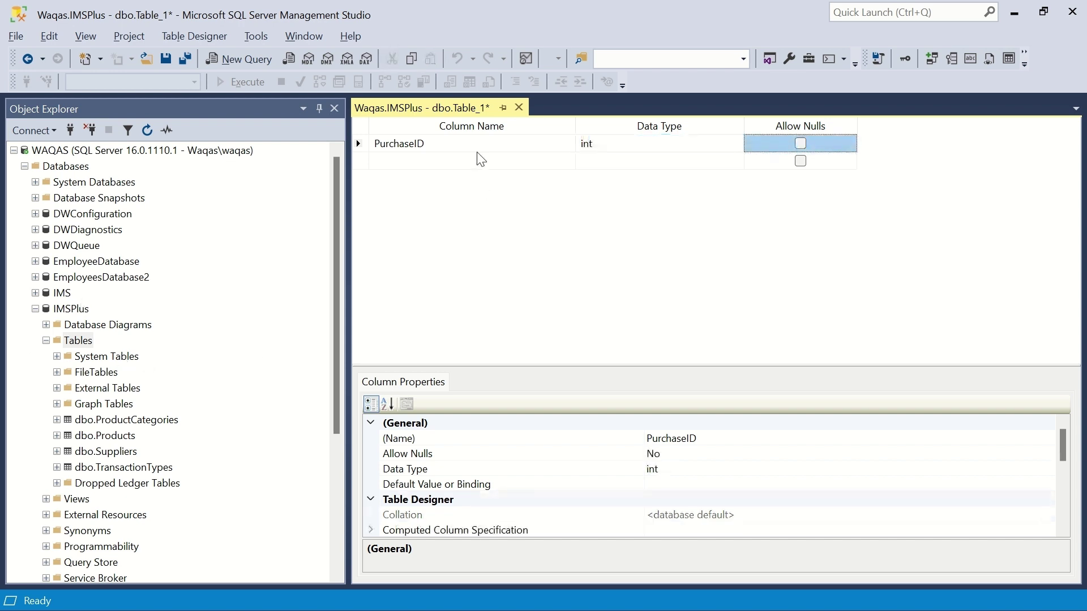
Make PurchaseID an identity column by setting Is Identity to Yes in its identity specification.
{"action": "left_click", "coordinate": [471, 159]}
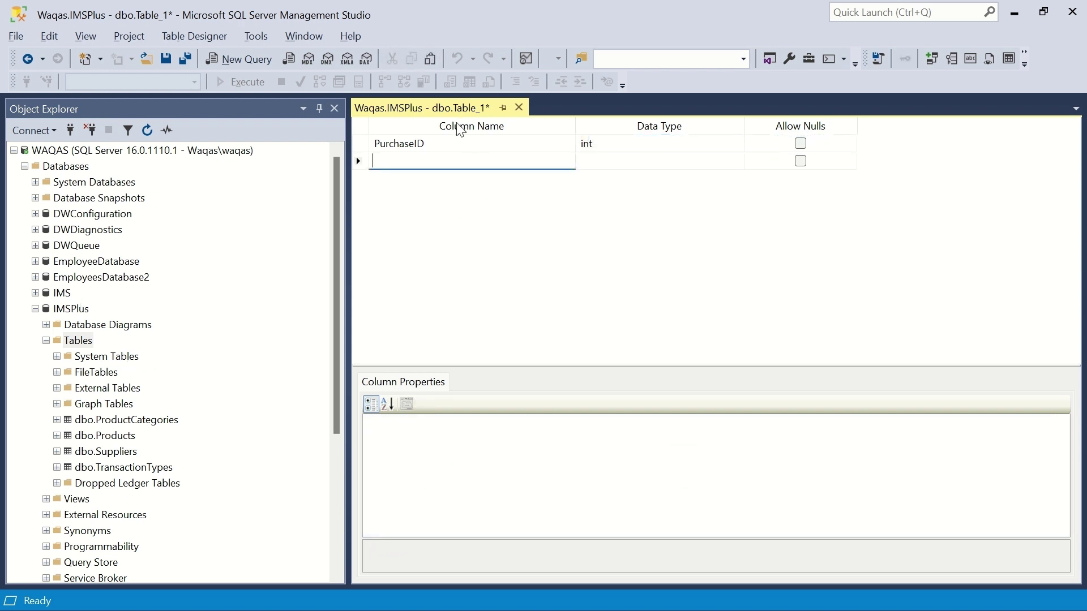
{"action": "left_click", "coordinate": [443, 146]}
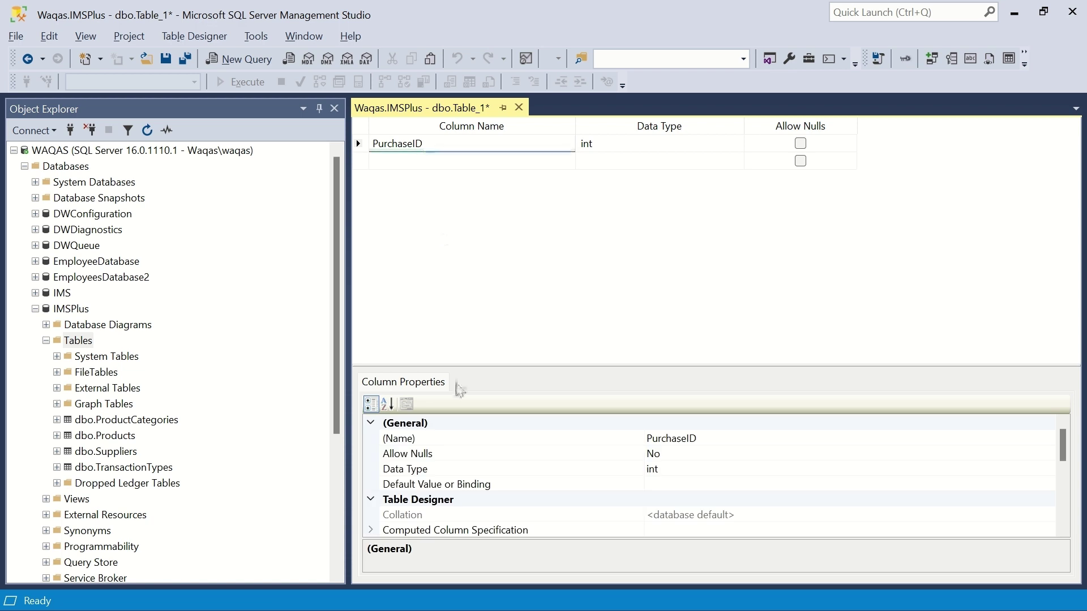
{"action": "scroll", "coordinate": [566, 476], "scroll_direction": "down", "scroll_amount": 2}
{"action": "scroll", "coordinate": [708, 476], "scroll_direction": "down", "scroll_amount": 2}
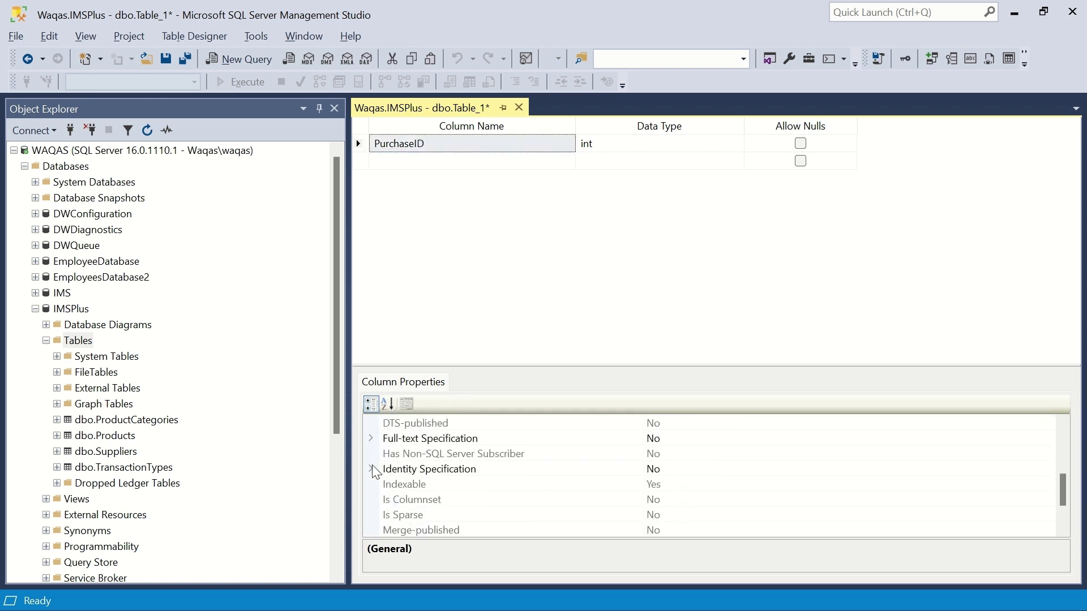
{"action": "left_click", "coordinate": [371, 468]}
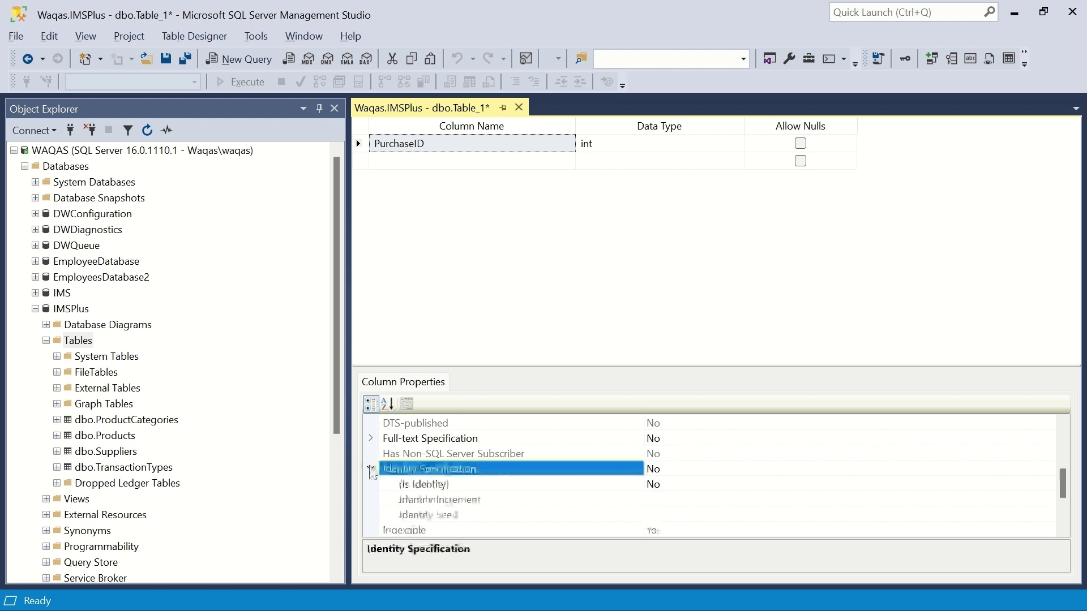
{"action": "double_click", "coordinate": [673, 484]}
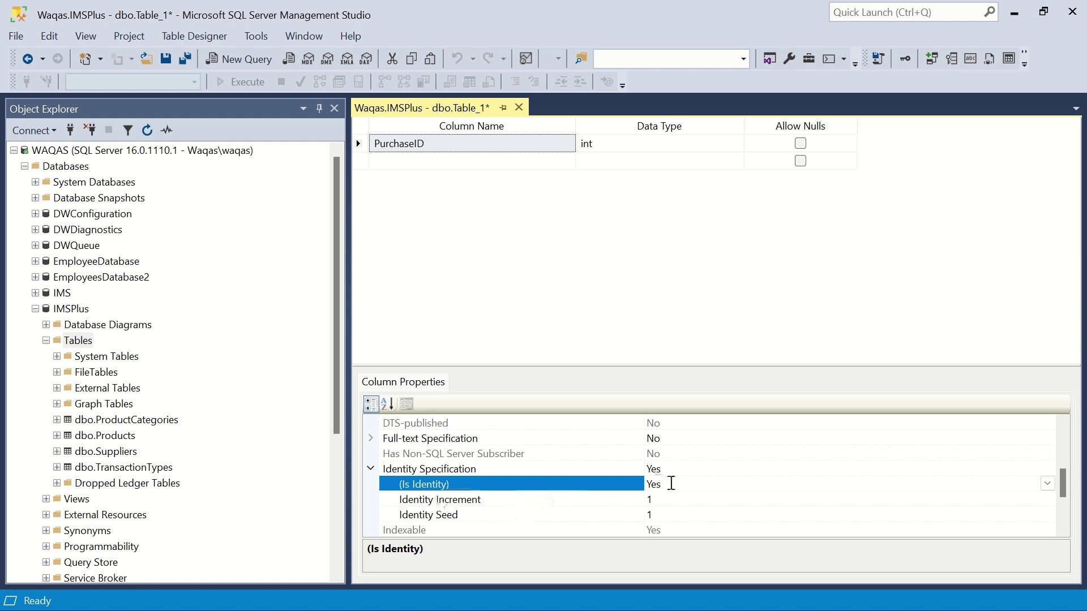
Set the PurchaseID column as the table's primary key.
{"action": "left_click", "coordinate": [474, 146]}
{"action": "left_click", "coordinate": [469, 141]}
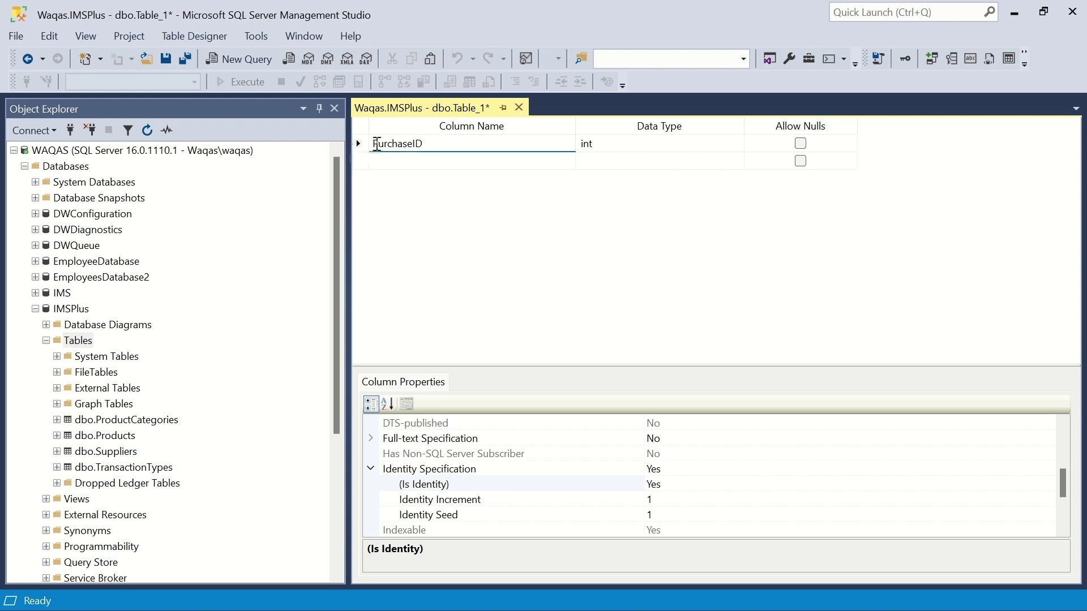
{"action": "left_click", "coordinate": [905, 58]}
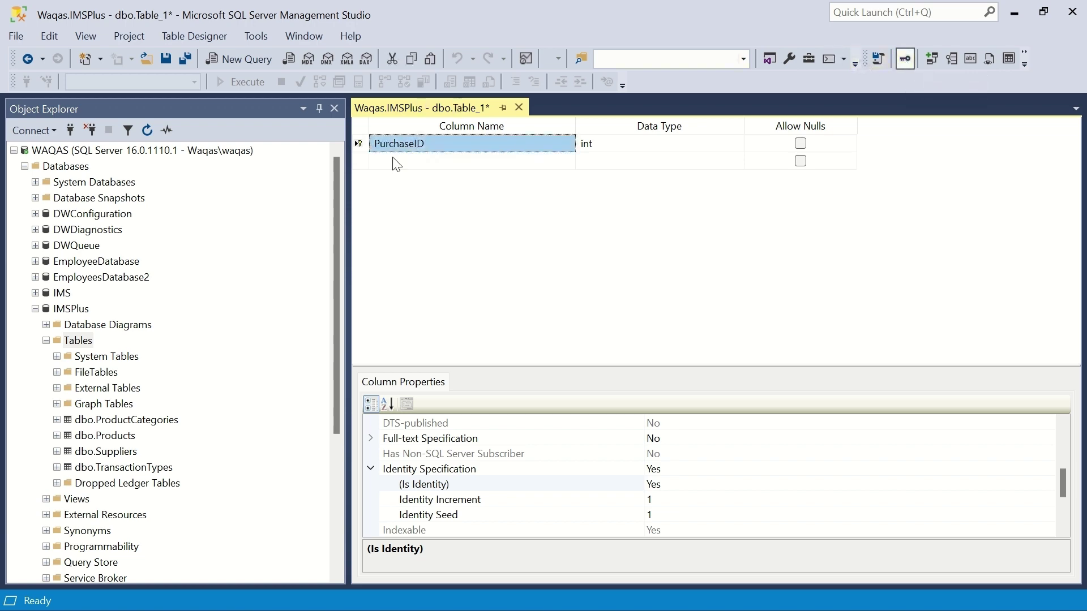
Copy Supplier from the spreadsheet's Purchase list and add it as an int column that does not allow nulls.
{"action": "left_click", "coordinate": [425, 161]}
{"action": "key", "text": "alt+Tab"}
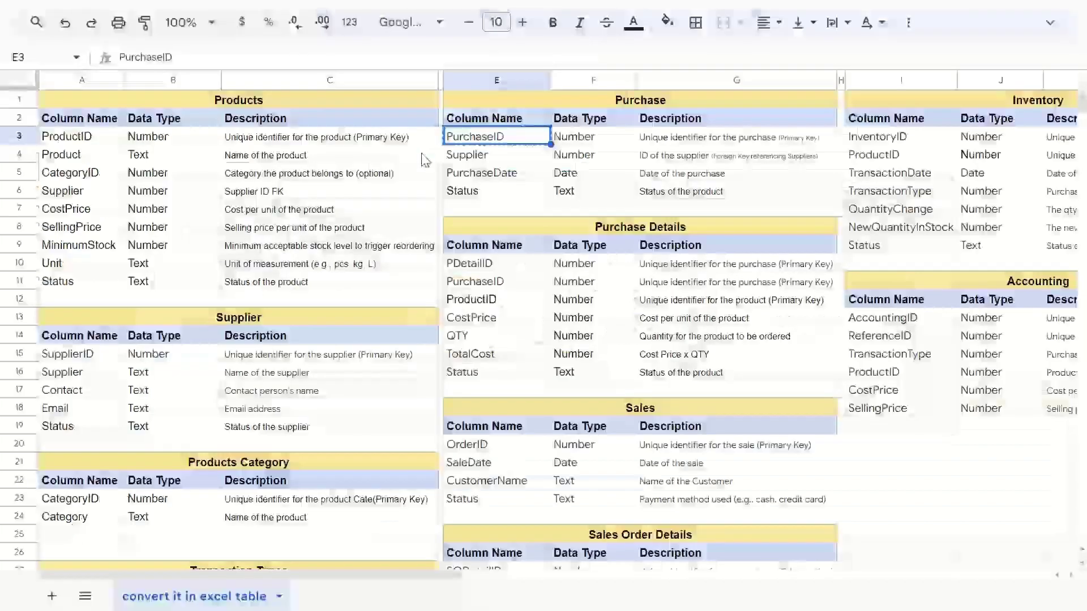
{"action": "key", "text": "Down"}
{"action": "key", "text": "ctrl+c"}
{"action": "key", "text": "alt+Tab"}
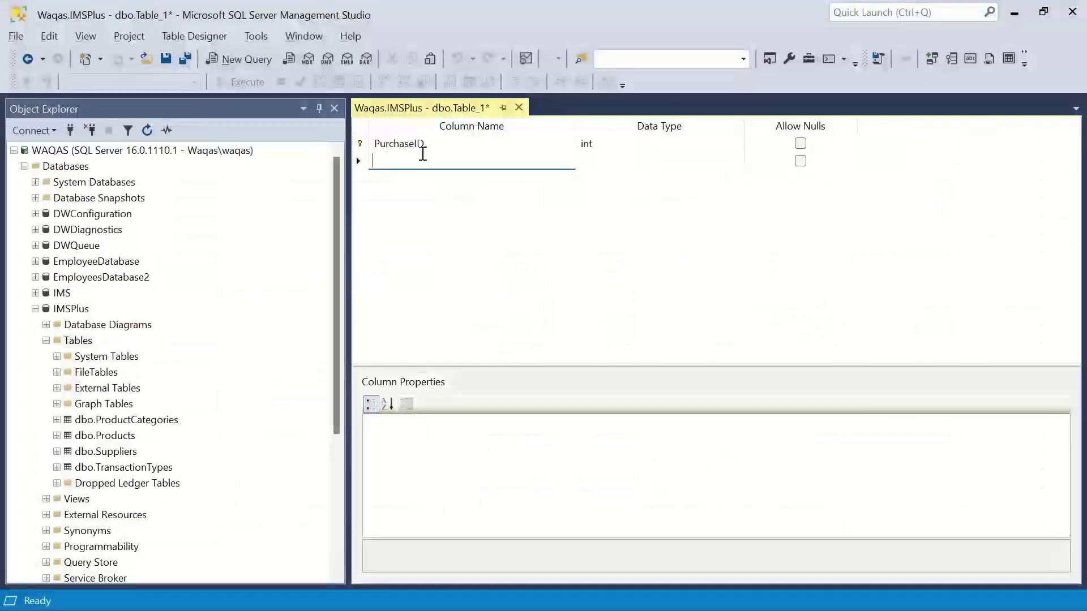
{"action": "key", "text": "ctrl+v"}
{"action": "key", "text": "Tab"}
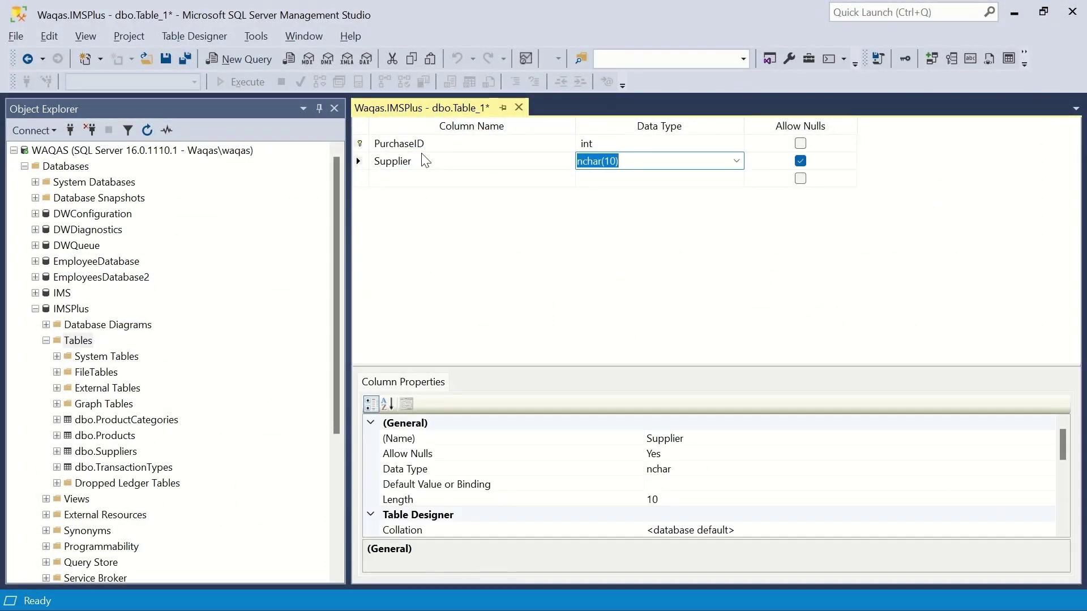
{"action": "type", "text": "int"}
{"action": "key", "text": "Tab"}
{"action": "key", "text": "space"}
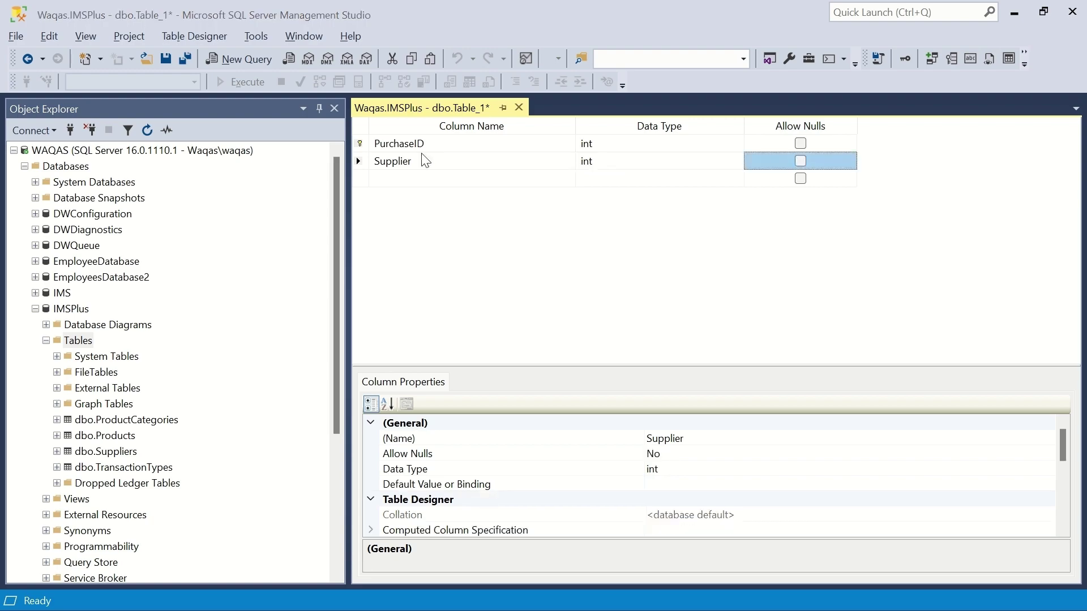
Copy PurchaseDate from the spreadsheet's Purchase list and add it as a date column that does not allow nulls.
{"action": "key", "text": "alt+Tab"}
{"action": "key", "text": "Down"}
{"action": "key", "text": "ctrl+c"}
{"action": "key", "text": "alt+Tab"}
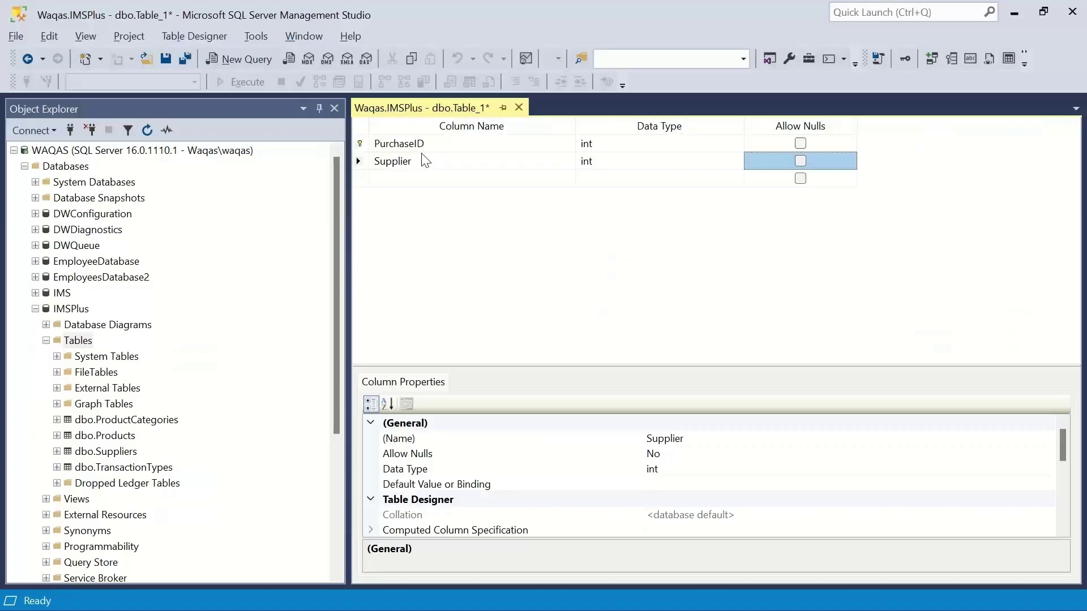
{"action": "key", "text": "shift+Tab"}
{"action": "key", "text": "shift+Tab"}
{"action": "key", "text": "ctrl+v"}
{"action": "key", "text": "Tab"}
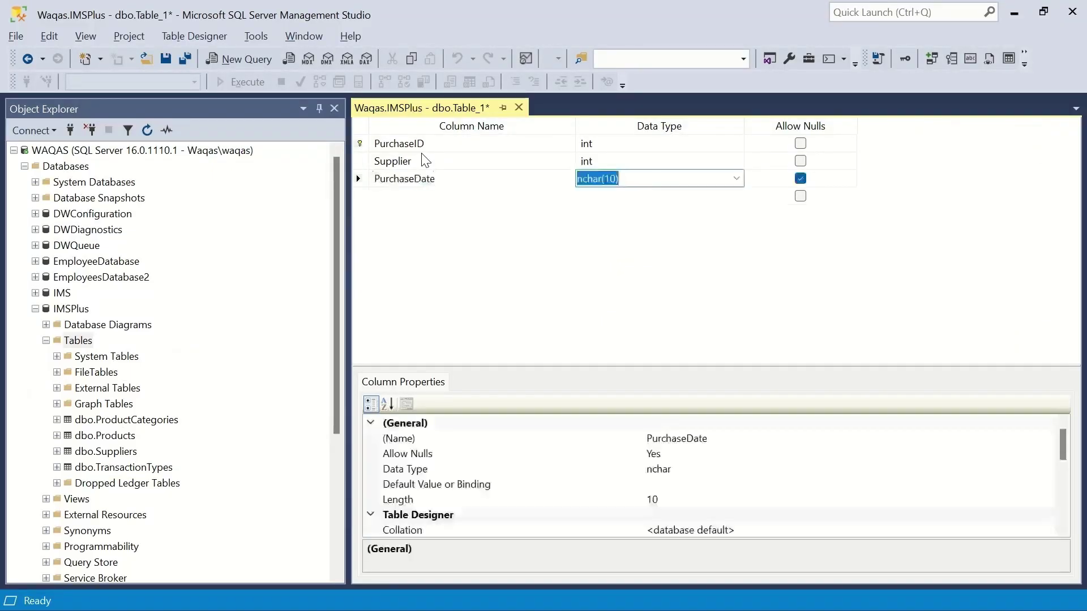
{"action": "type", "text": "date"}
{"action": "key", "text": "Tab"}
{"action": "key", "text": "space"}
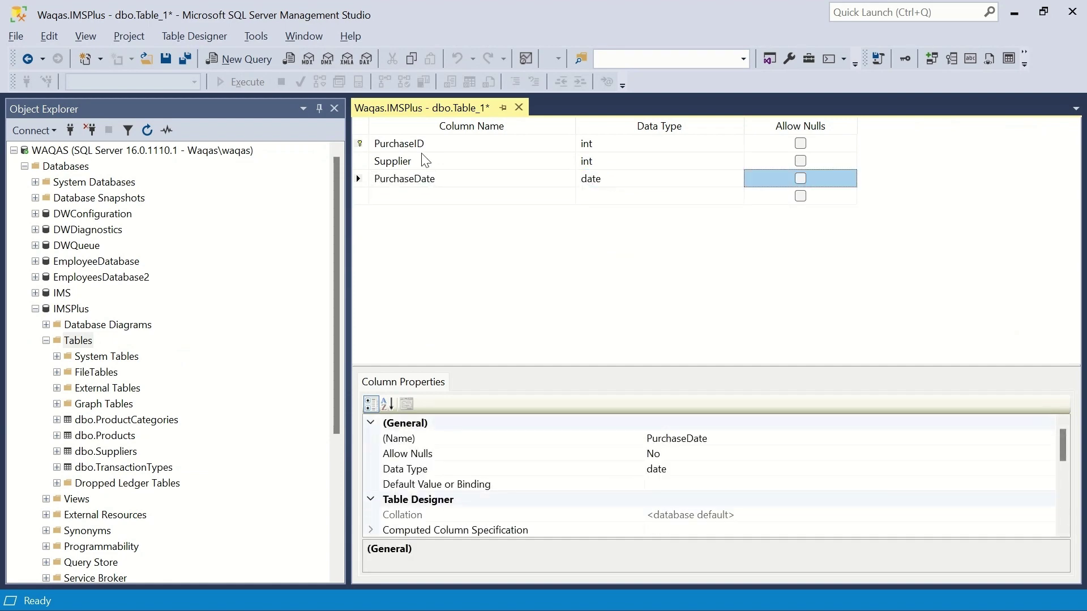
Copy Status from the spreadsheet's Purchase list and add it as a varchar(20) column that does not allow nulls.
{"action": "key", "text": "Tab"}
{"action": "key", "text": "alt+Tab"}
{"action": "key", "text": "Down"}
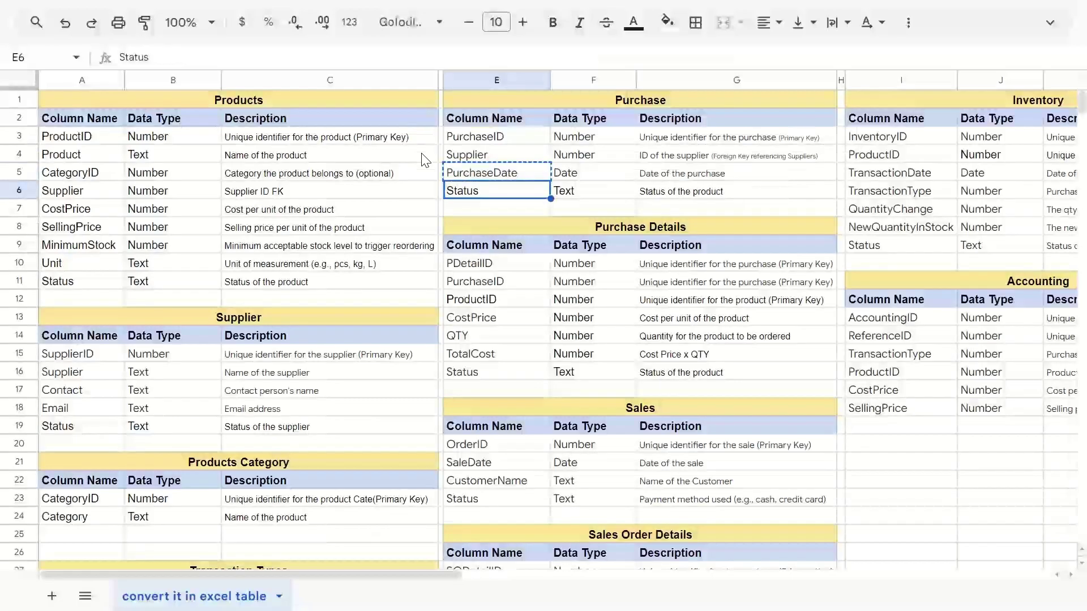
{"action": "key", "text": "ctrl+c"}
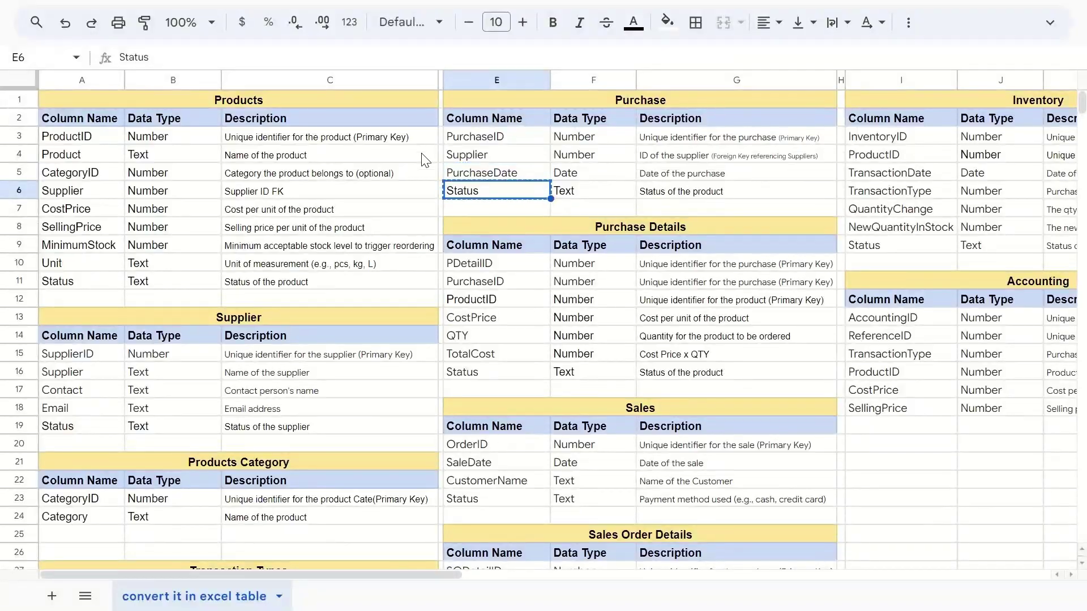
{"action": "key", "text": "alt+Tab"}
{"action": "key", "text": "ctrl+v"}
{"action": "key", "text": "Tab"}
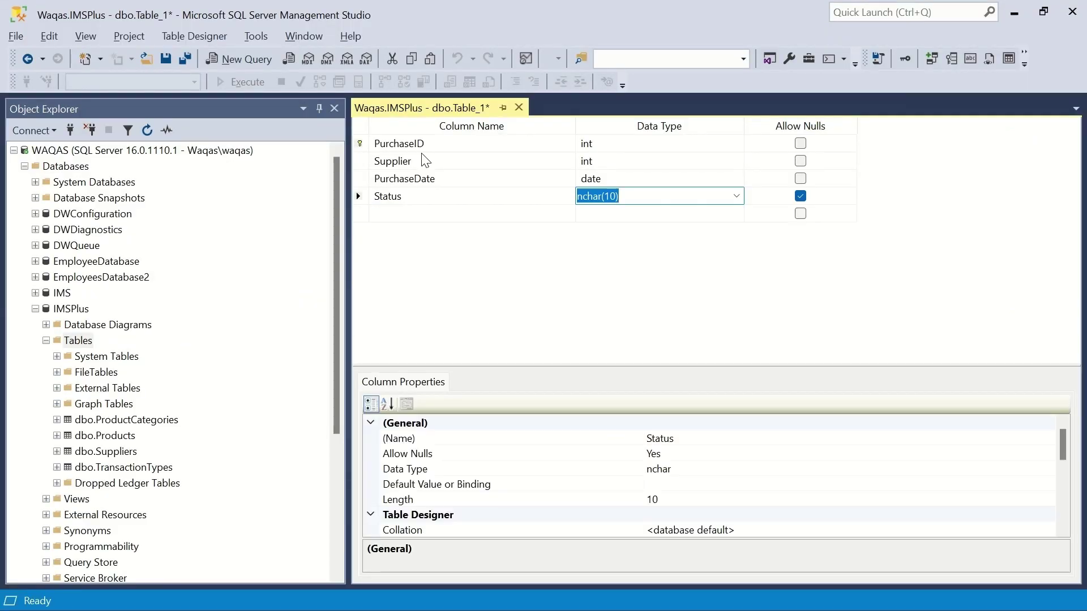
{"action": "type", "text": "var"}
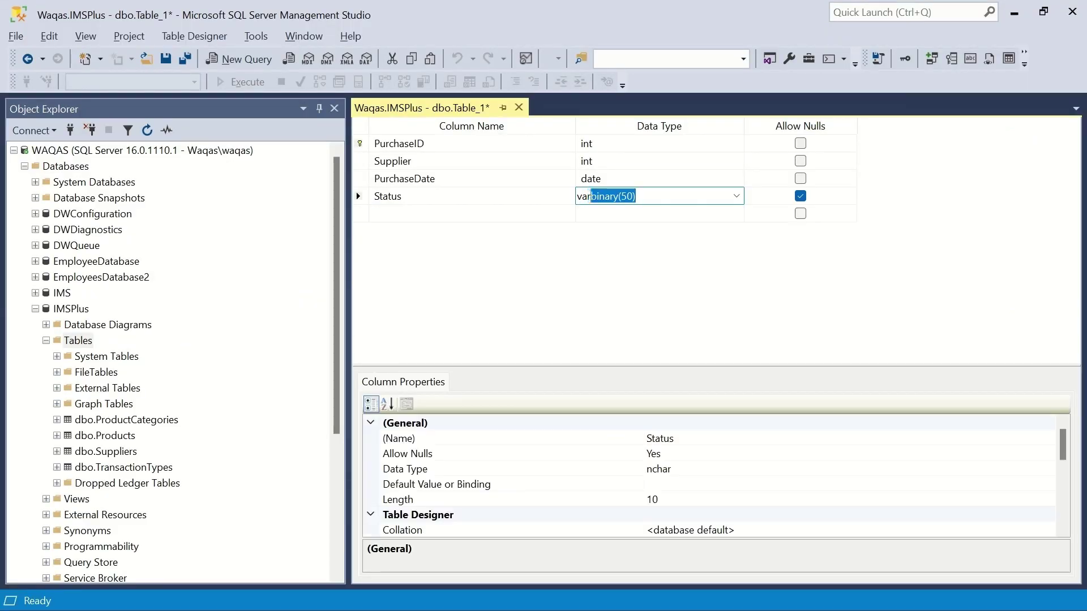
{"action": "type", "text": "char(20"}
{"action": "left_click", "coordinate": [617, 199]}
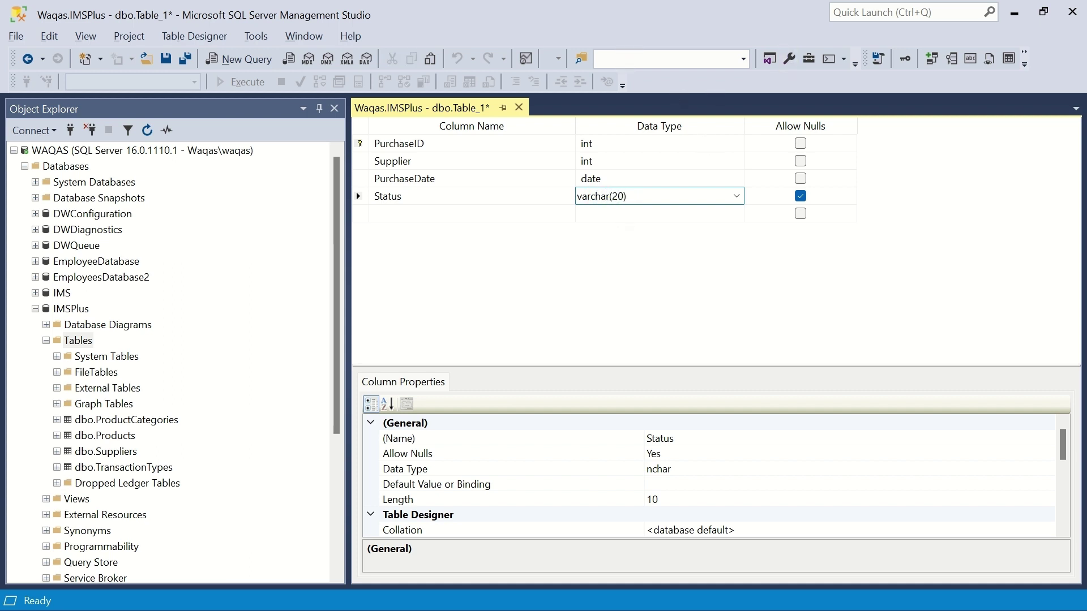
{"action": "key", "text": "Tab"}
{"action": "key", "text": "space"}
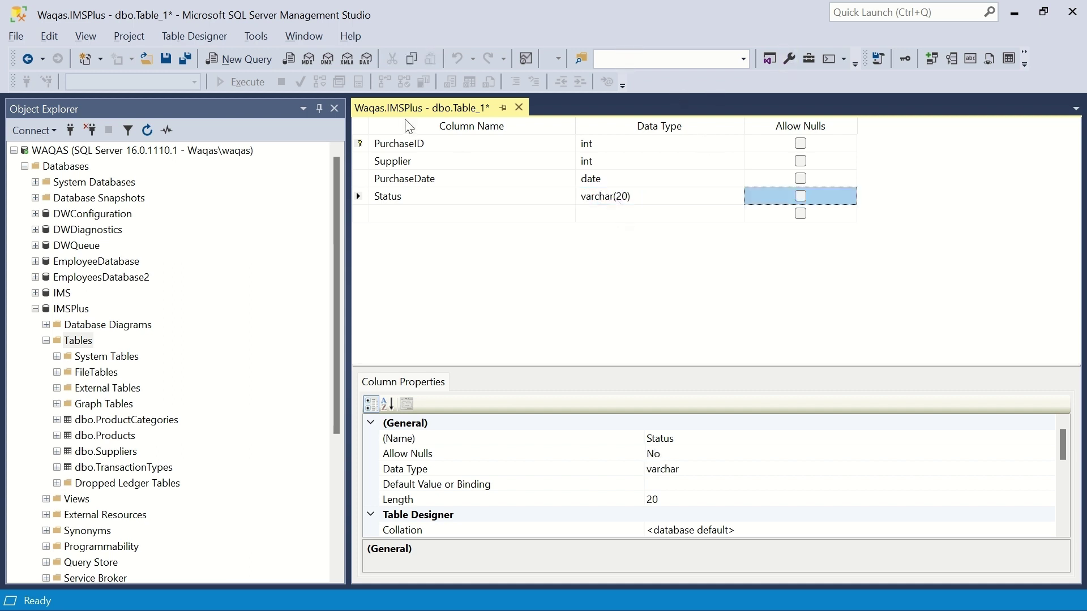
Save the new table under the name Purchase.
{"action": "key", "text": "ctrl+s"}
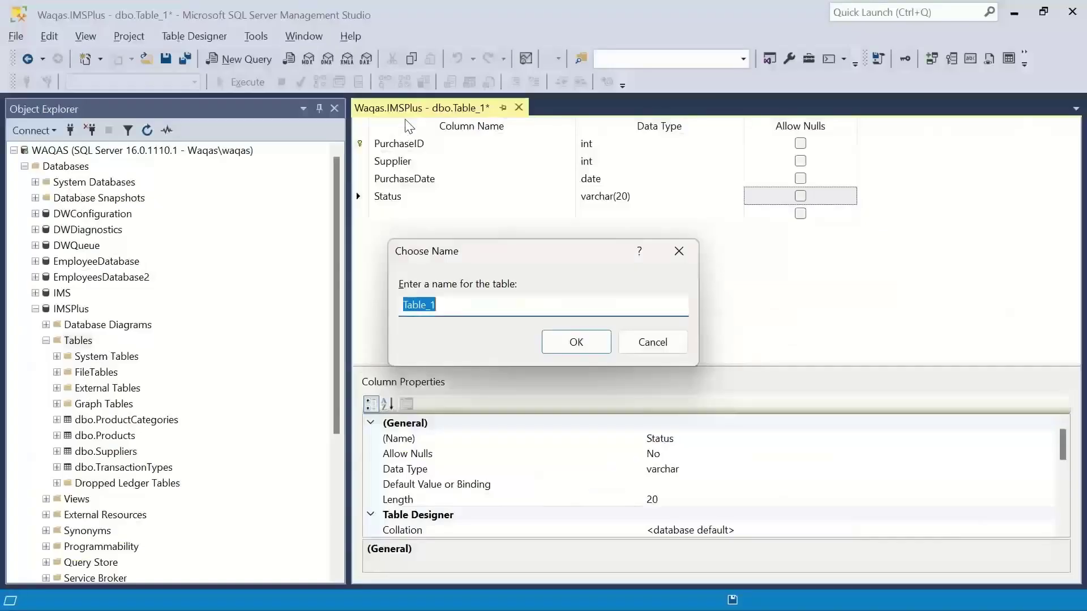
{"action": "type", "text": "Purr"}
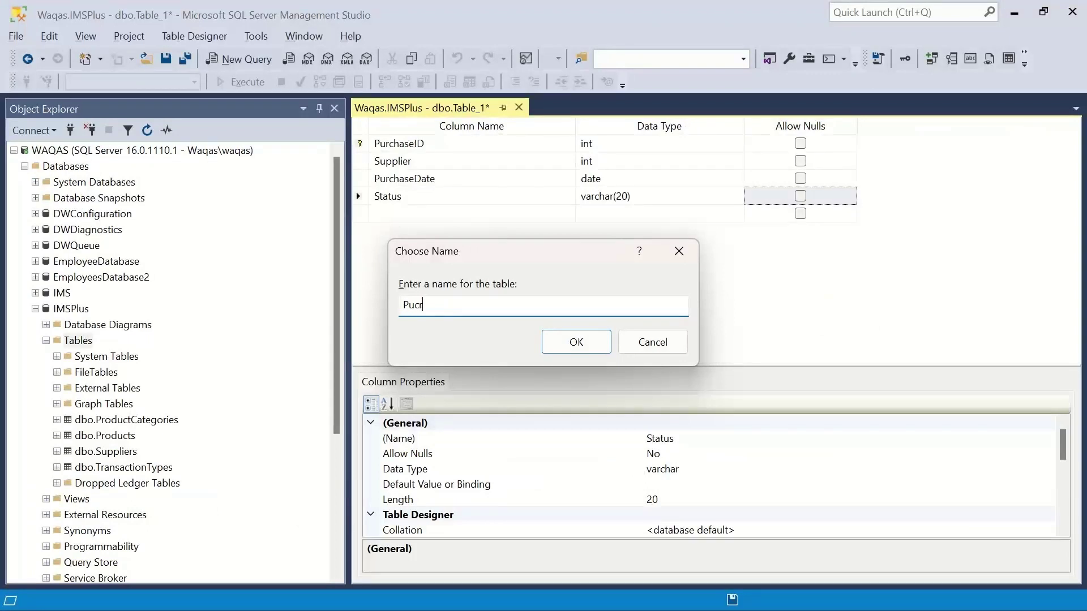
{"action": "key", "text": "BackSpace"}
{"action": "key", "text": "BackSpace"}
{"action": "type", "text": "rchase"}
{"action": "key", "text": "Return"}
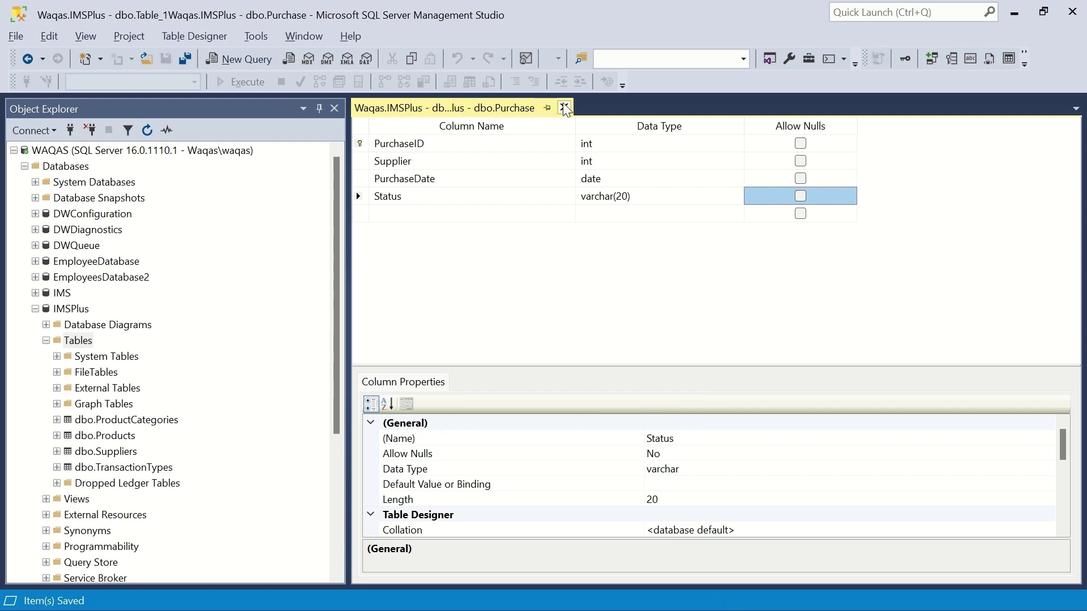
Close the Purchase table design and start a new table in the IMSPlus database.
{"action": "left_click", "coordinate": [565, 109]}
{"action": "key", "text": "alt+Tab"}
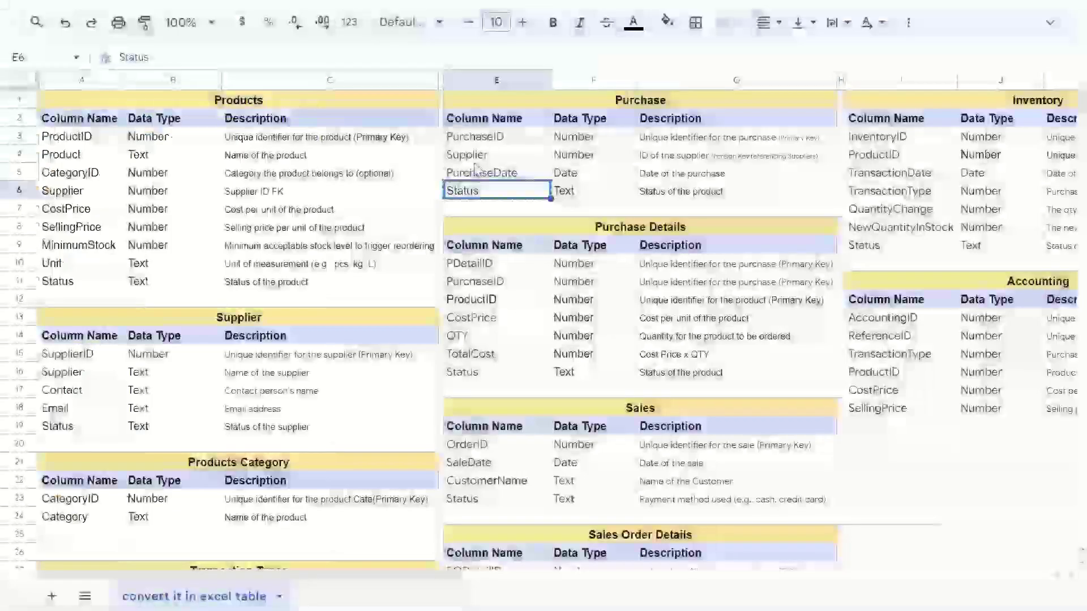
{"action": "key", "text": "ctrl+c"}
{"action": "key", "text": "Down"}
{"action": "key", "text": "Down"}
{"action": "key", "text": "Down"}
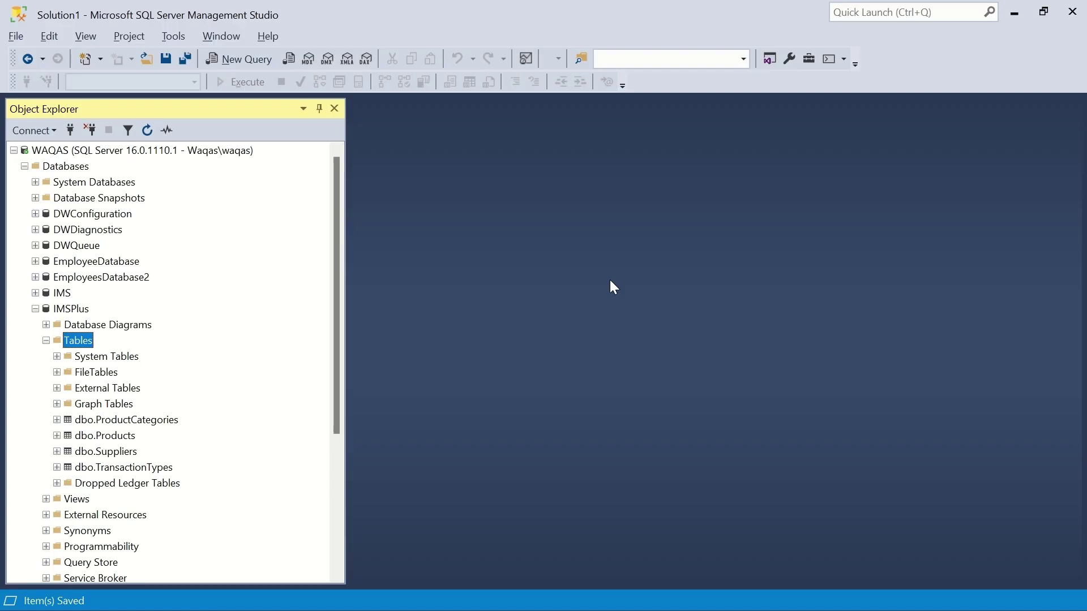
{"action": "right_click", "coordinate": [86, 339]}
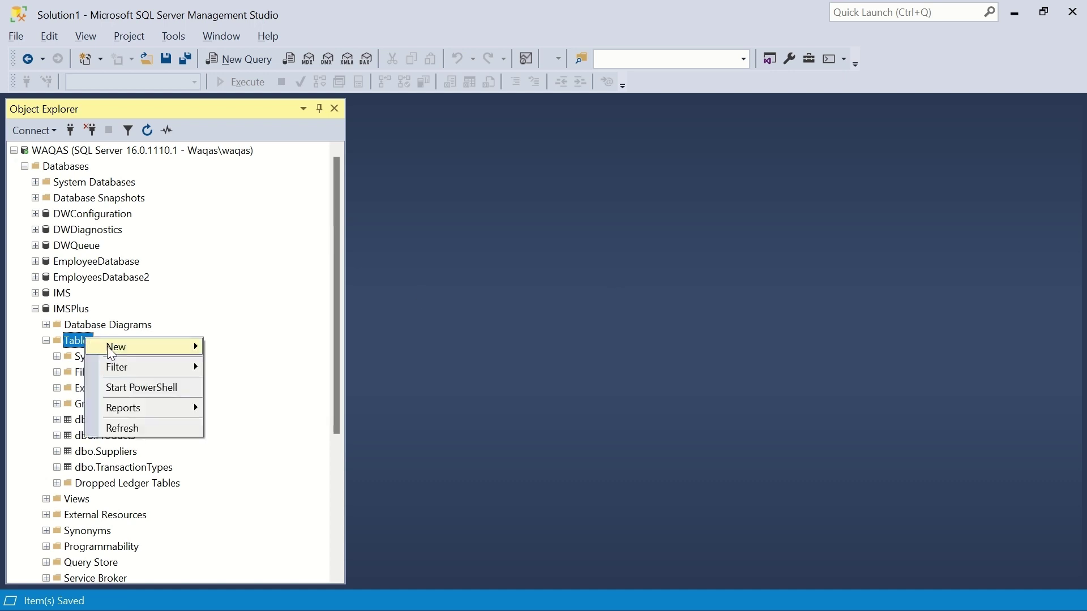
{"action": "mouse_move", "coordinate": [114, 346]}
{"action": "left_click", "coordinate": [246, 348]}
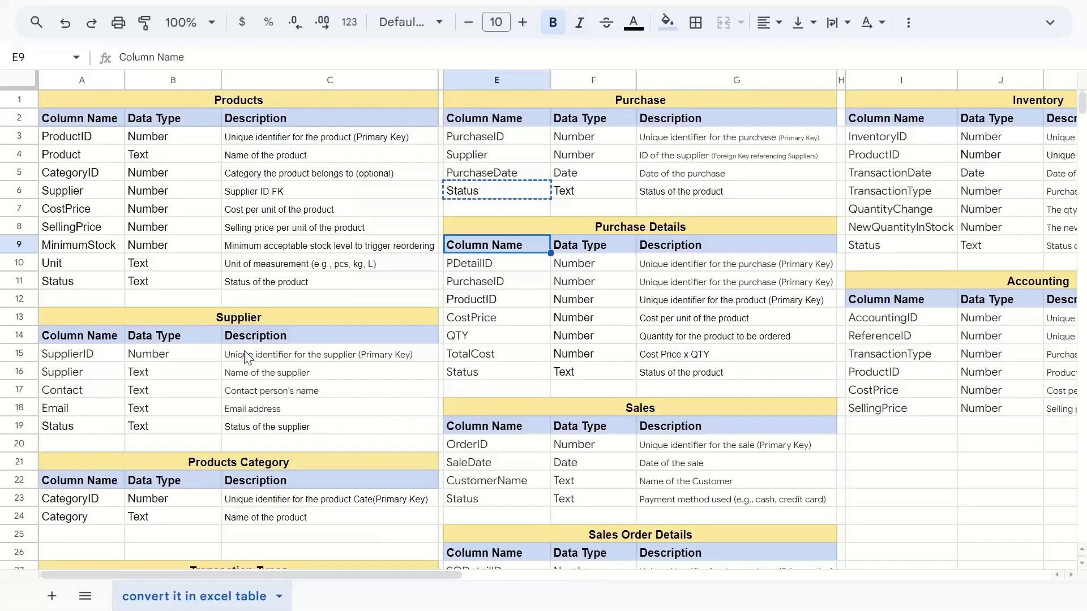
Copy PDetailID from the spreadsheet's Purchase Details list and add it as an int column that does not allow nulls.
{"action": "key", "text": "Down"}
{"action": "key", "text": "ctrl+c"}
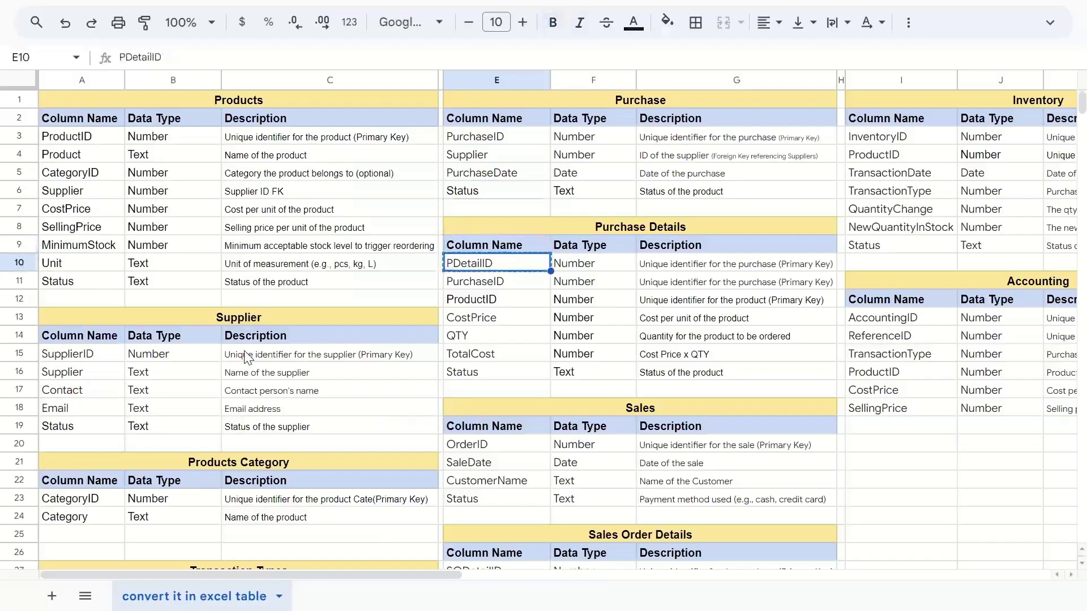
{"action": "key", "text": "alt+Tab"}
{"action": "key", "text": "ctrl+v"}
{"action": "key", "text": "Tab"}
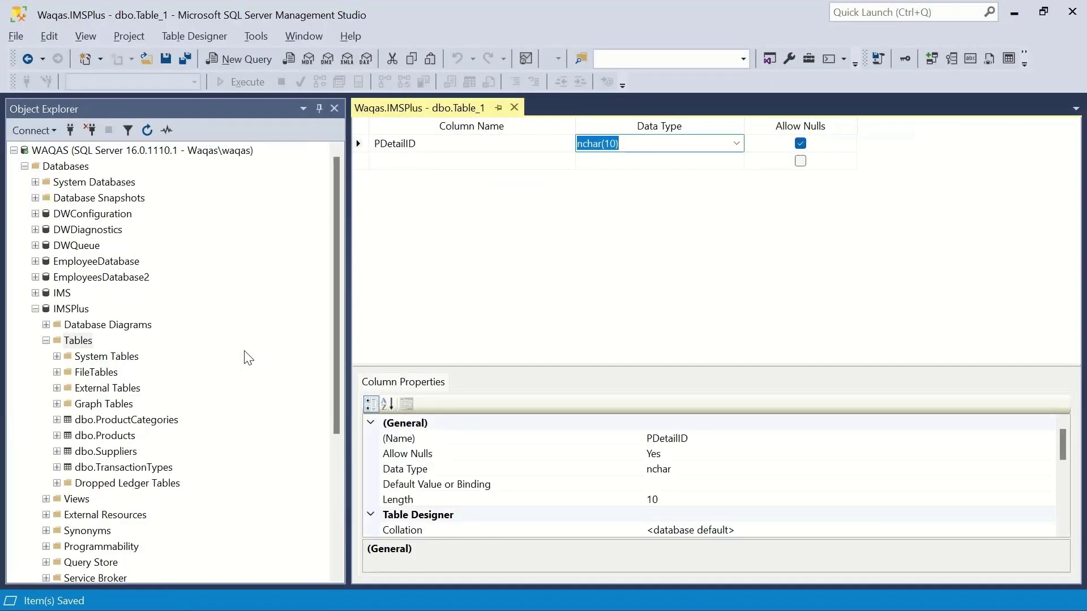
{"action": "type", "text": "int"}
{"action": "key", "text": "Tab"}
{"action": "key", "text": "space"}
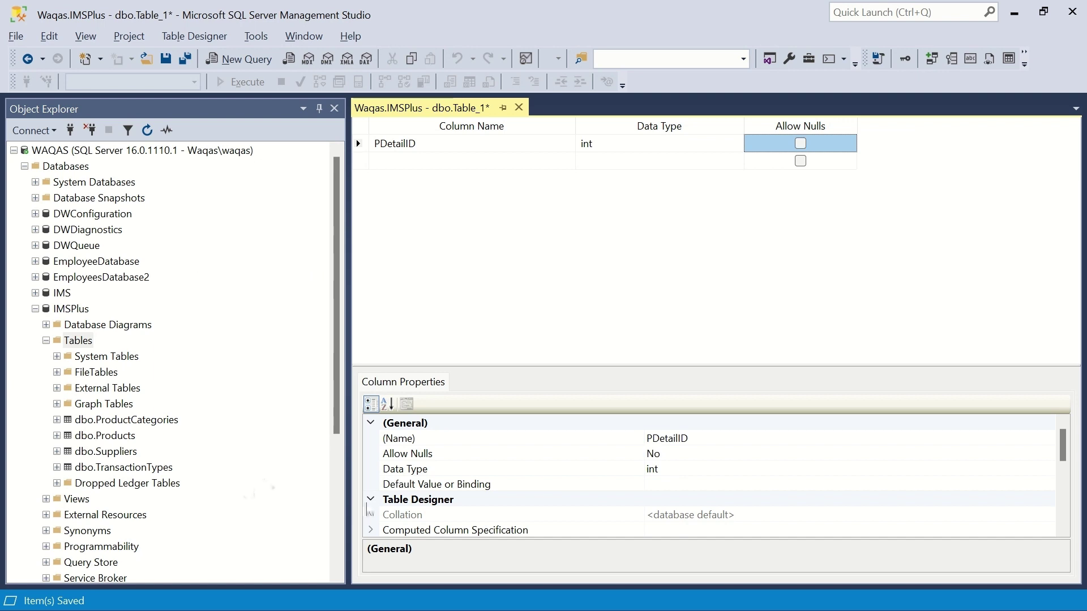
Make PDetailID an identity column and set it as the table's primary key.
{"action": "left_click", "coordinate": [381, 504]}
{"action": "scroll", "coordinate": [380, 503], "scroll_direction": "down", "scroll_amount": 4}
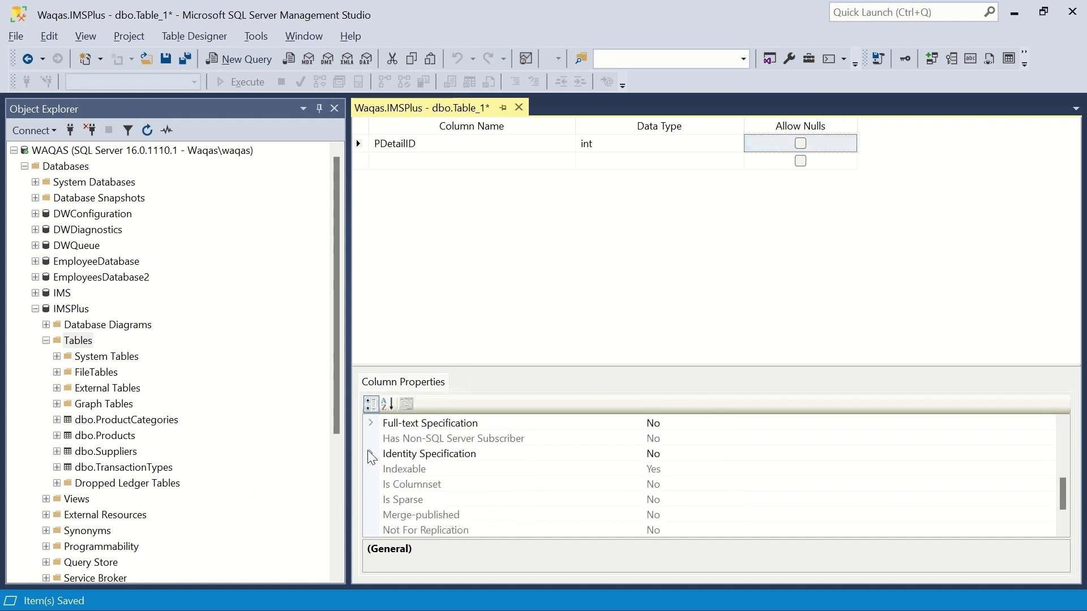
{"action": "left_click", "coordinate": [371, 454]}
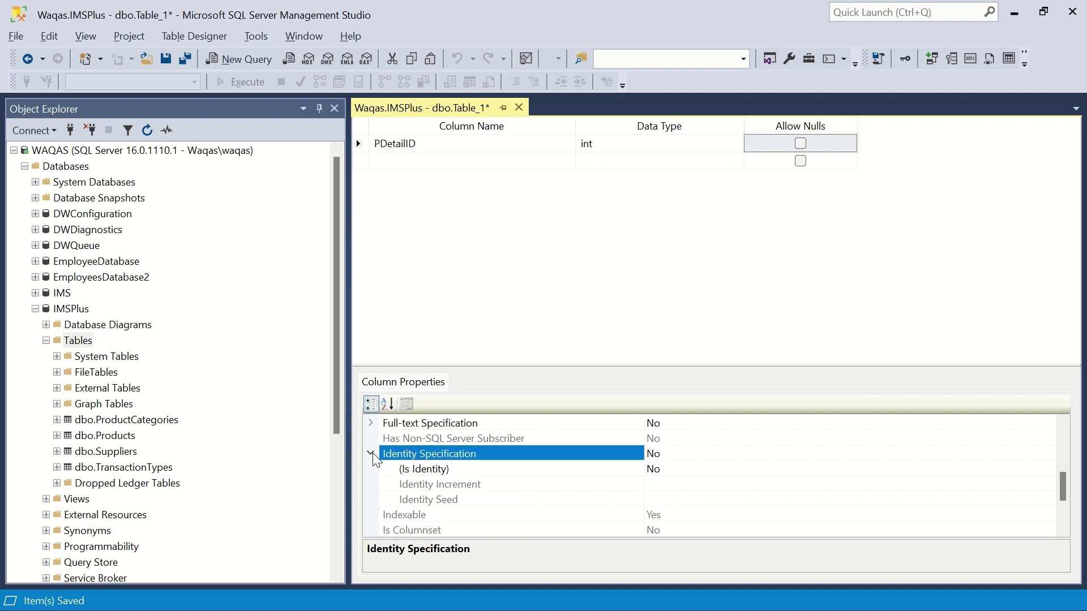
{"action": "double_click", "coordinate": [679, 470]}
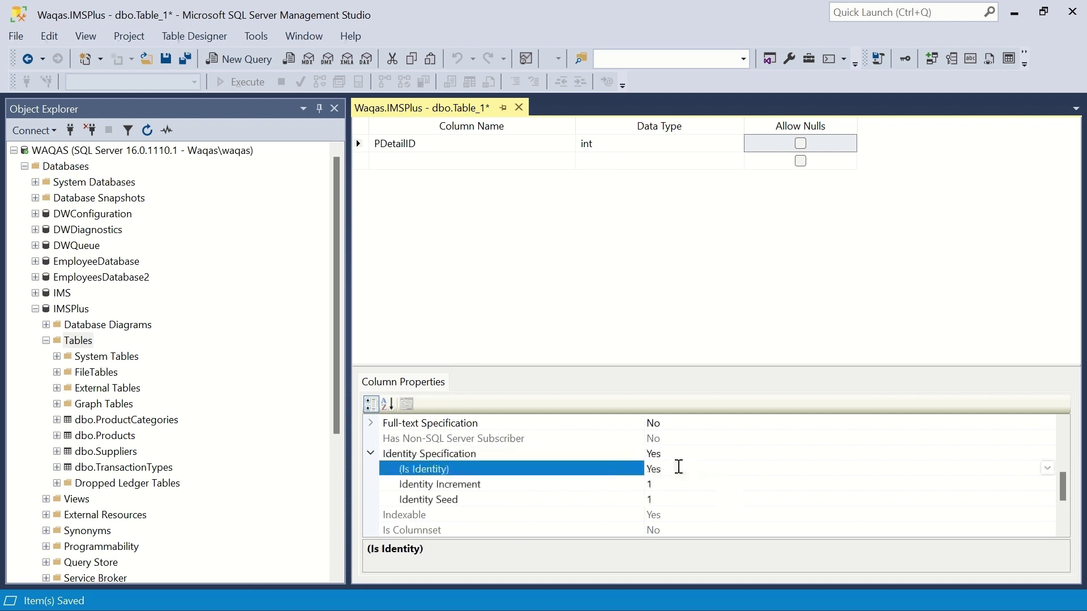
{"action": "left_click", "coordinate": [904, 59]}
Copy PurchaseID from the spreadsheet's Purchase Details list and add it as an int column that does not allow nulls.
{"action": "left_click", "coordinate": [408, 162]}
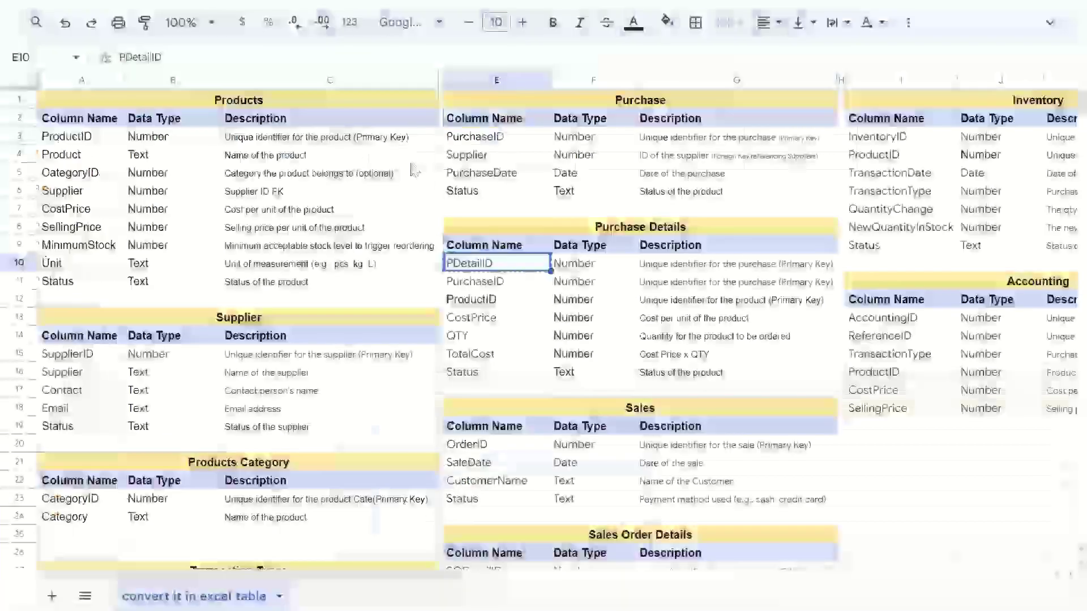
{"action": "key", "text": "Down"}
{"action": "key", "text": "ctrl+c"}
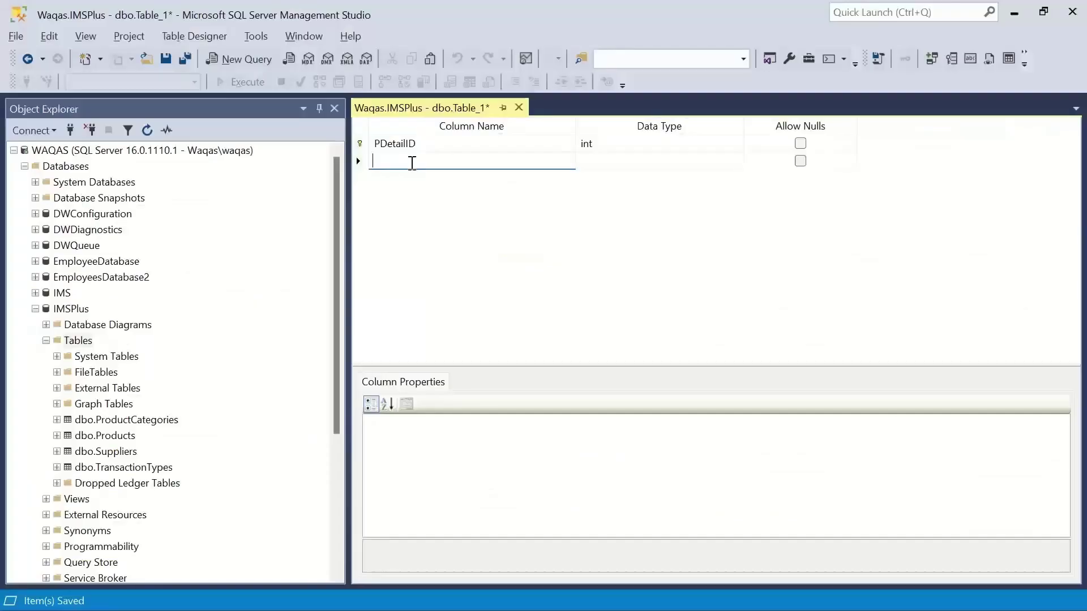
{"action": "key", "text": "ctrl+v"}
{"action": "key", "text": "Tab"}
{"action": "type", "text": "int"}
{"action": "key", "text": "Tab"}
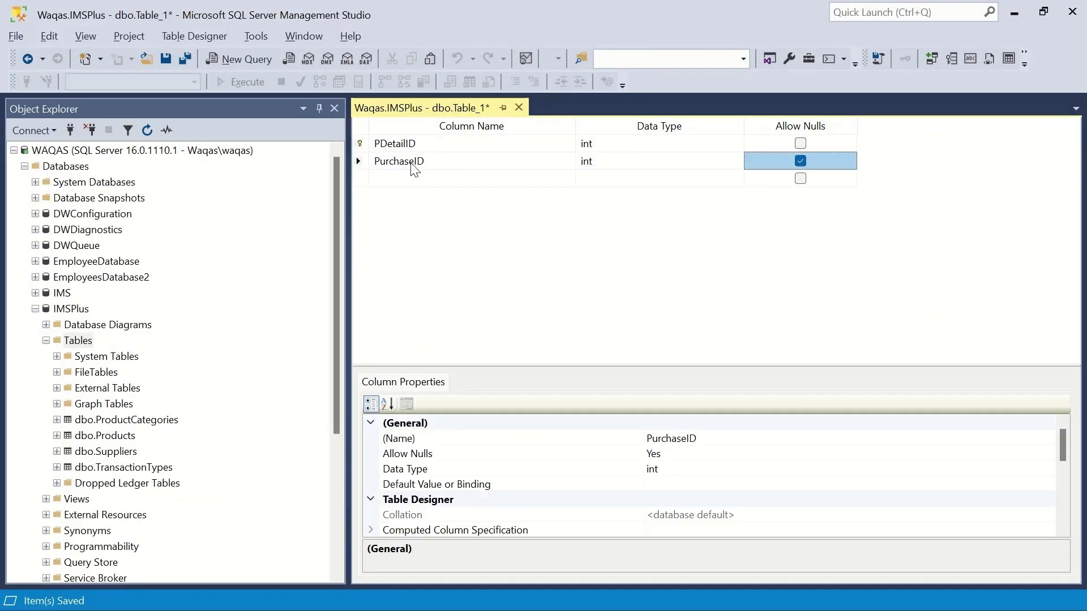
{"action": "key", "text": "space"}
{"action": "key", "text": "Tab"}
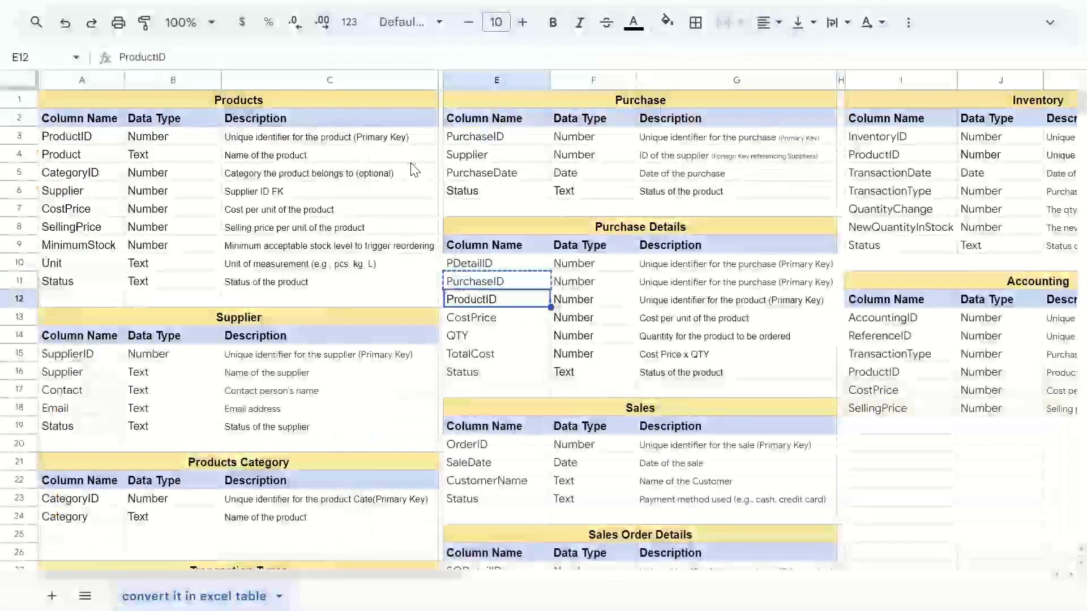
Copy ProductID from the spreadsheet's Purchase Details list and add it as an int column that does not allow nulls.
{"action": "key", "text": "Down"}
{"action": "key", "text": "ctrl+c"}
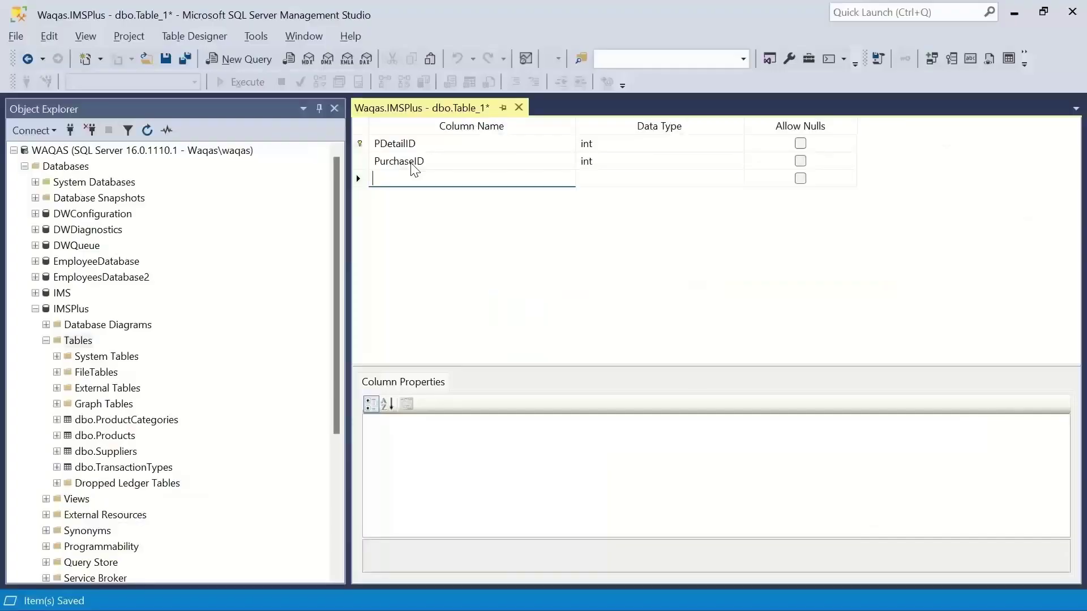
{"action": "key", "text": "ctrl+v"}
{"action": "key", "text": "Tab"}
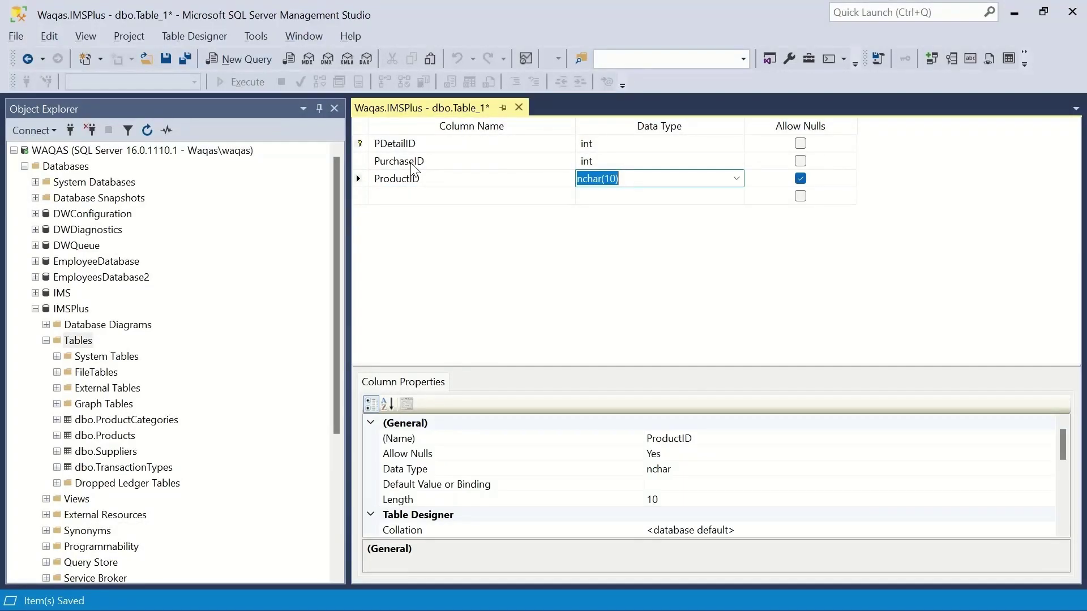
{"action": "type", "text": "int"}
{"action": "key", "text": "Tab"}
{"action": "key", "text": "space"}
{"action": "key", "text": "Tab"}
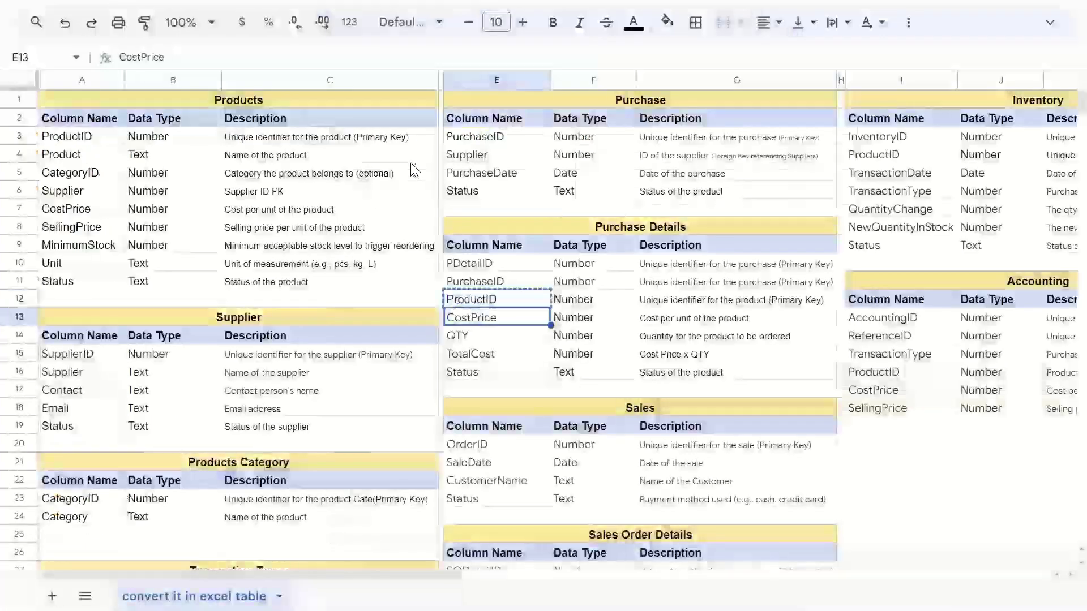
Copy CostPrice from the spreadsheet's Purchase Details list and add it as an int column that does not allow nulls.
{"action": "key", "text": "ctrl+c"}
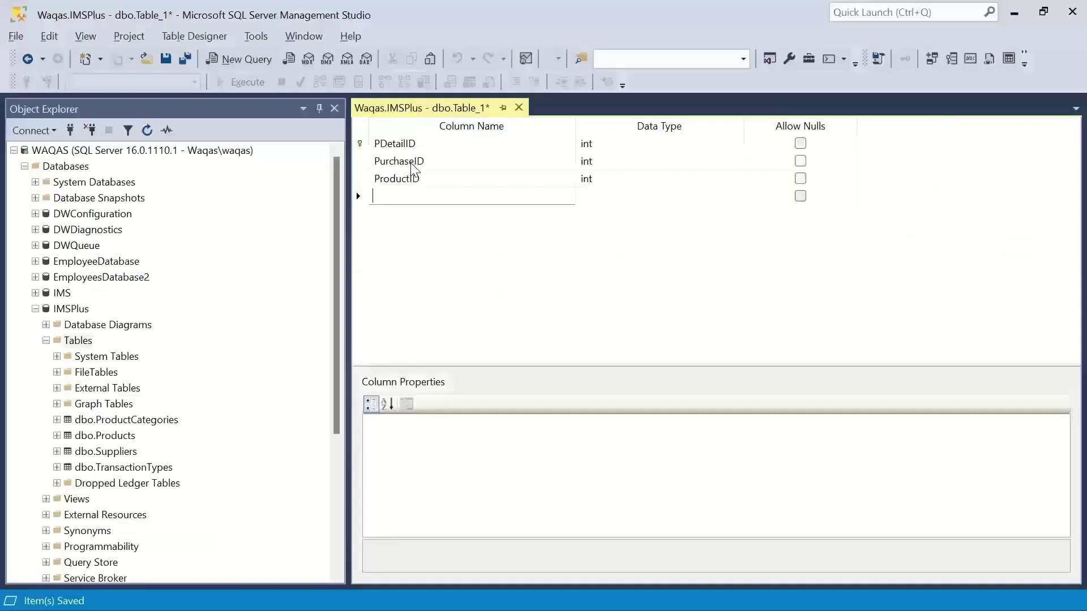
{"action": "key", "text": "ctrl+v"}
{"action": "key", "text": "Tab"}
{"action": "type", "text": "int"}
{"action": "key", "text": "Tab"}
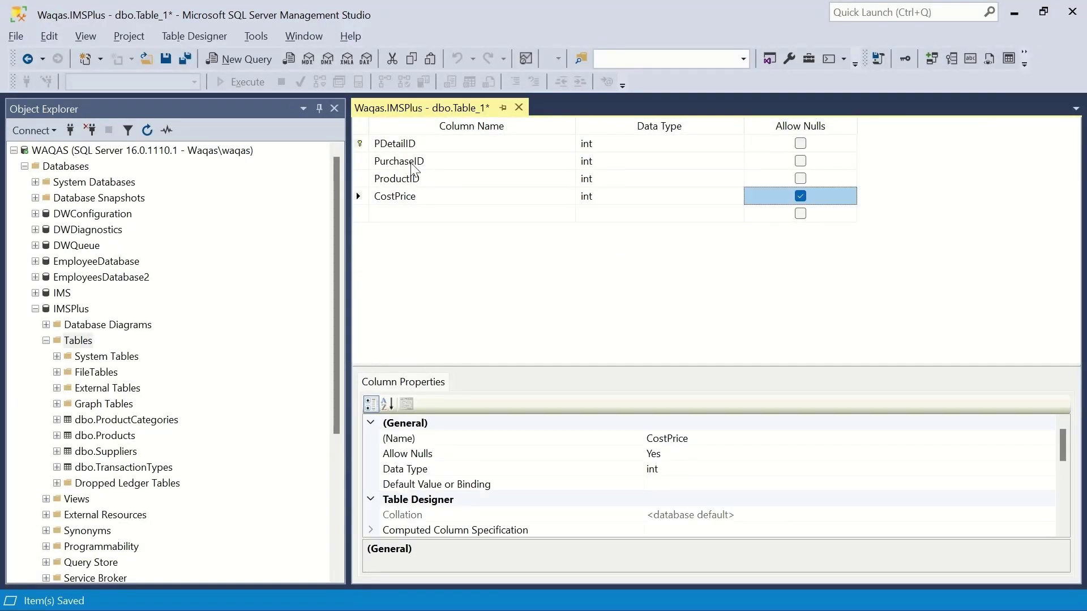
{"action": "key", "text": "space"}
{"action": "key", "text": "Tab"}
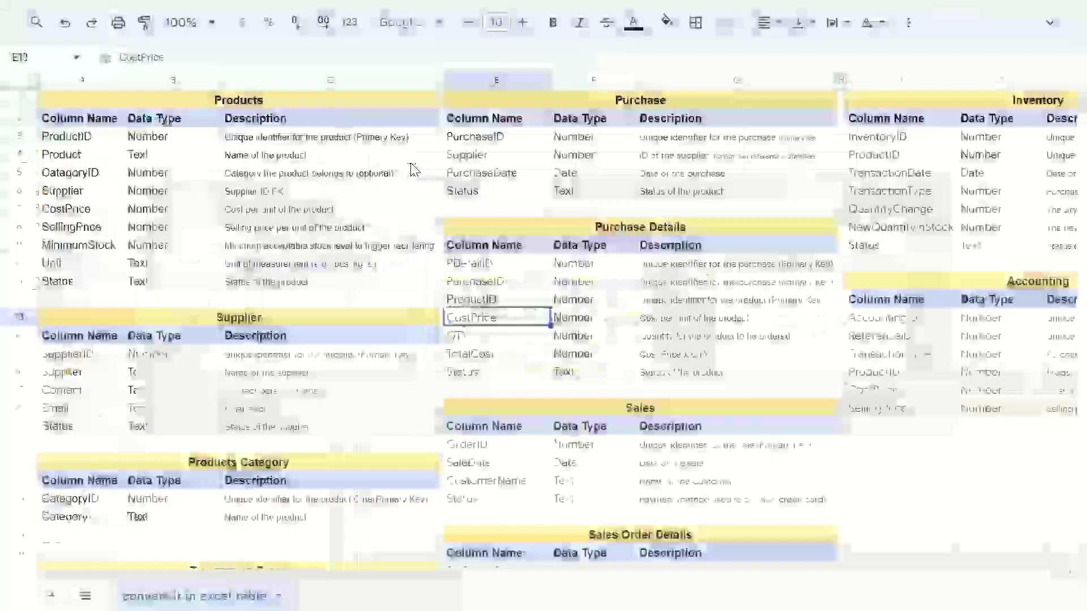
Copy QTY from the spreadsheet's Purchase Details list and add it as an int column that does not allow nulls.
{"action": "left_click", "coordinate": [461, 335]}
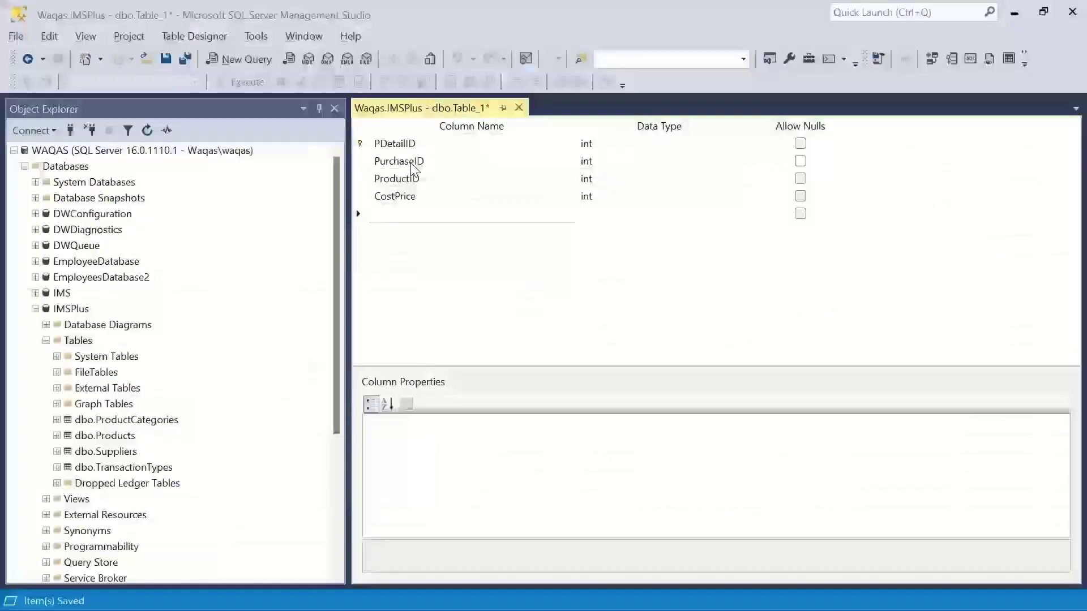
{"action": "key", "text": "ctrl+v"}
{"action": "key", "text": "Tab"}
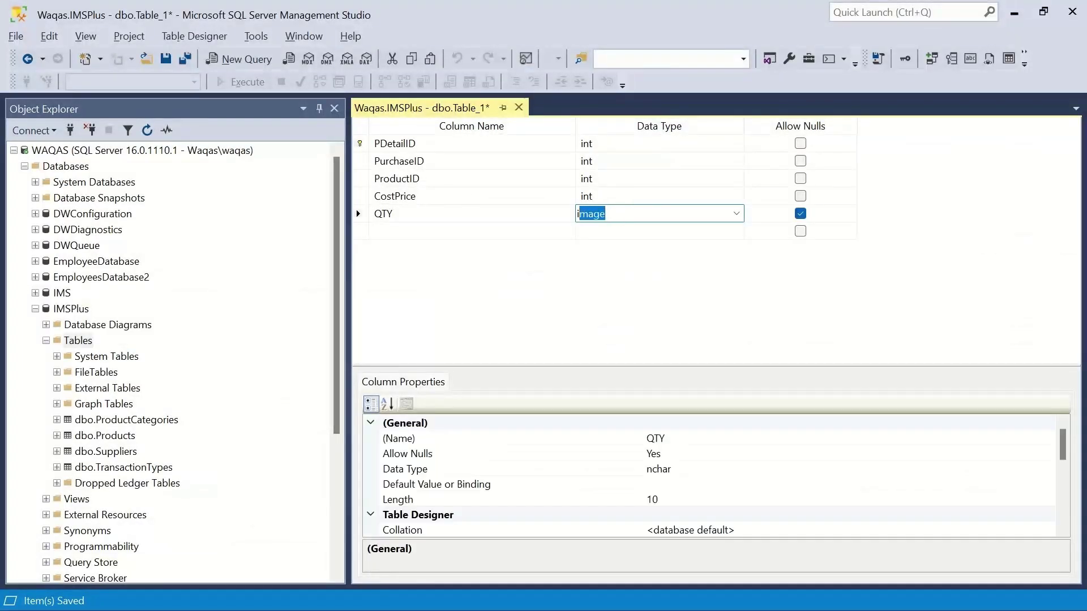
{"action": "type", "text": "int"}
{"action": "key", "text": "Tab"}
{"action": "key", "text": "space"}
{"action": "key", "text": "Tab"}
Copy TotalCost from the spreadsheet's Purchase Details list and add it as an int column that does not allow nulls.
{"action": "key", "text": "alt+Tab"}
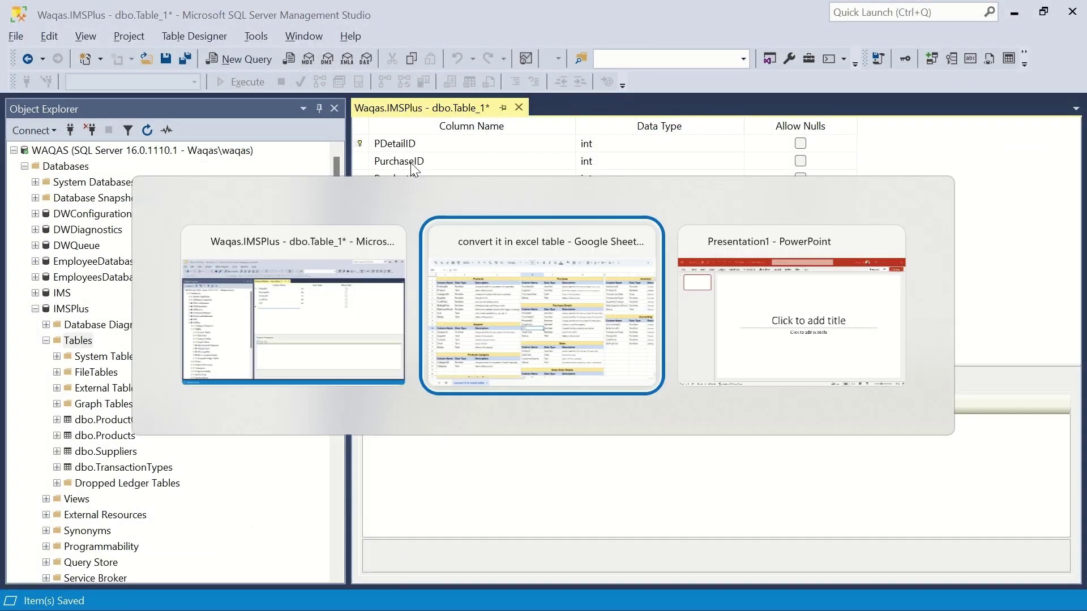
{"action": "key", "text": "Down"}
{"action": "key", "text": "ctrl+c"}
{"action": "key", "text": "alt+Tab"}
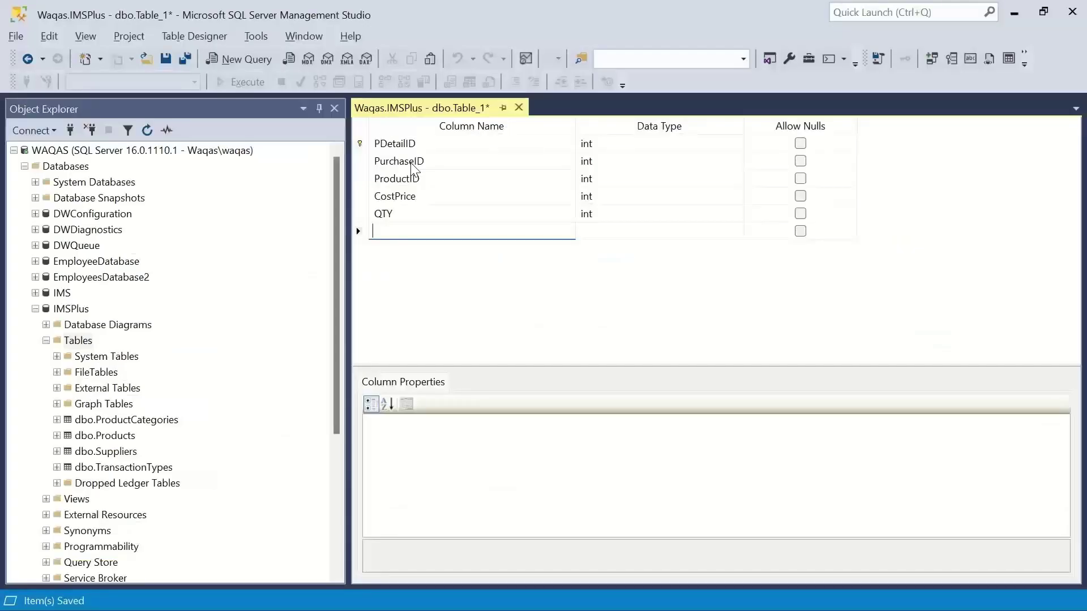
{"action": "key", "text": "ctrl+v"}
{"action": "key", "text": "Tab"}
{"action": "type", "text": "int"}
{"action": "key", "text": "Tab"}
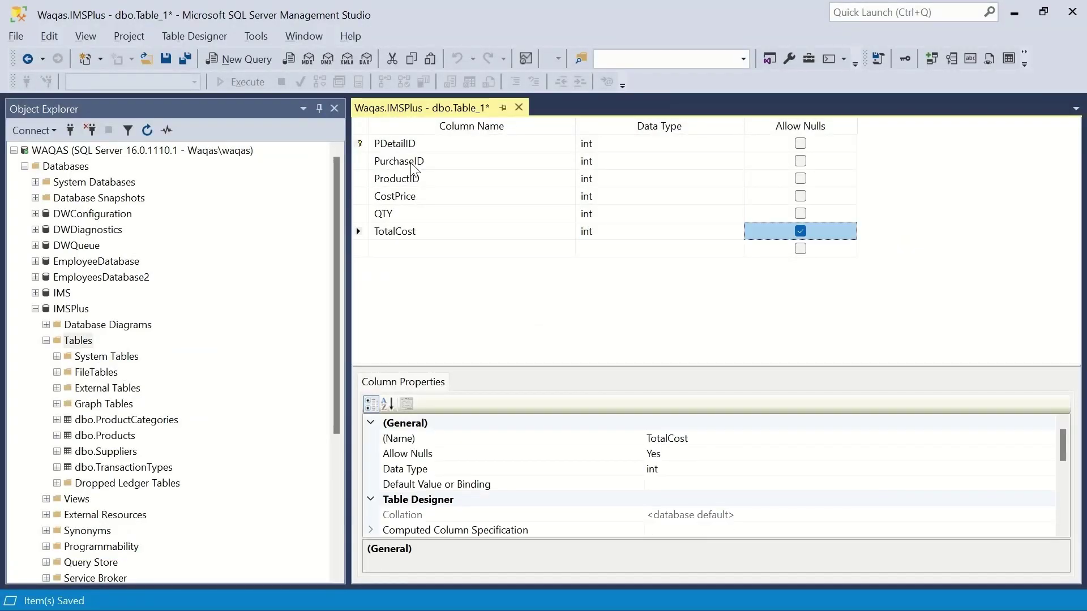
{"action": "key", "text": "space"}
{"action": "key", "text": "Tab"}
Copy Status from the spreadsheet's Purchase Details list and add it as a varchar(20) column that does not allow nulls.
{"action": "key", "text": "alt+Tab"}
{"action": "key", "text": "Down"}
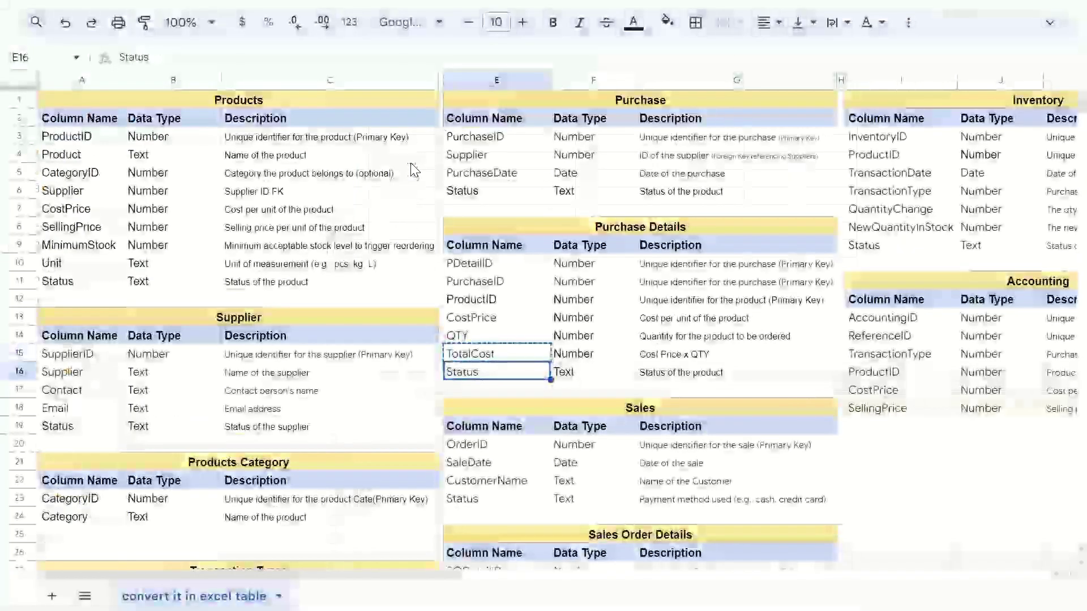
{"action": "key", "text": "ctrl+c"}
{"action": "key", "text": "alt+Tab"}
{"action": "key", "text": "ctrl+v"}
{"action": "key", "text": "Tab"}
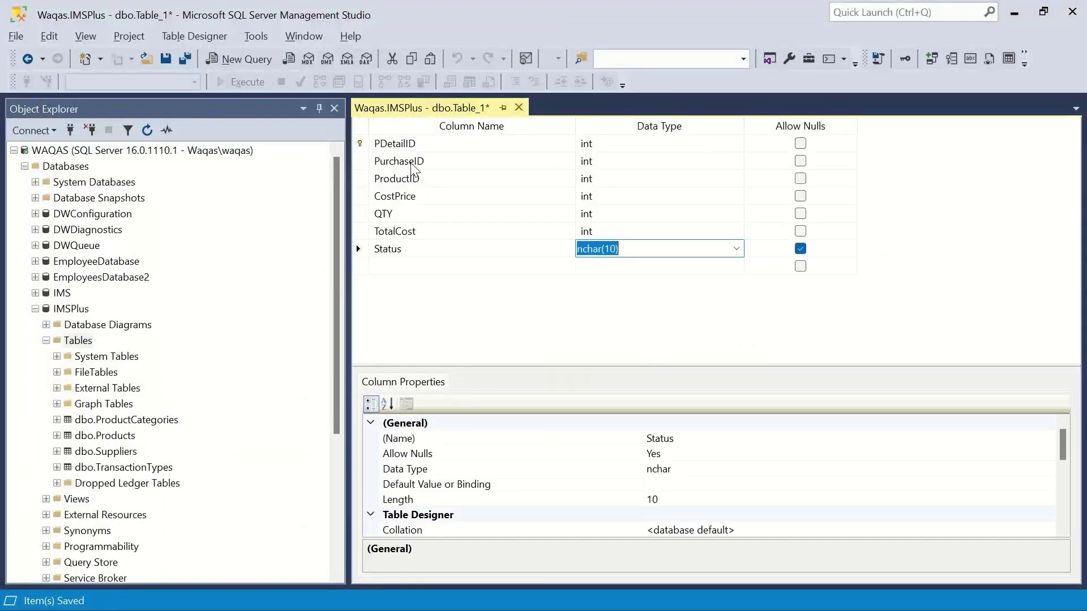
{"action": "type", "text": "varcha"}
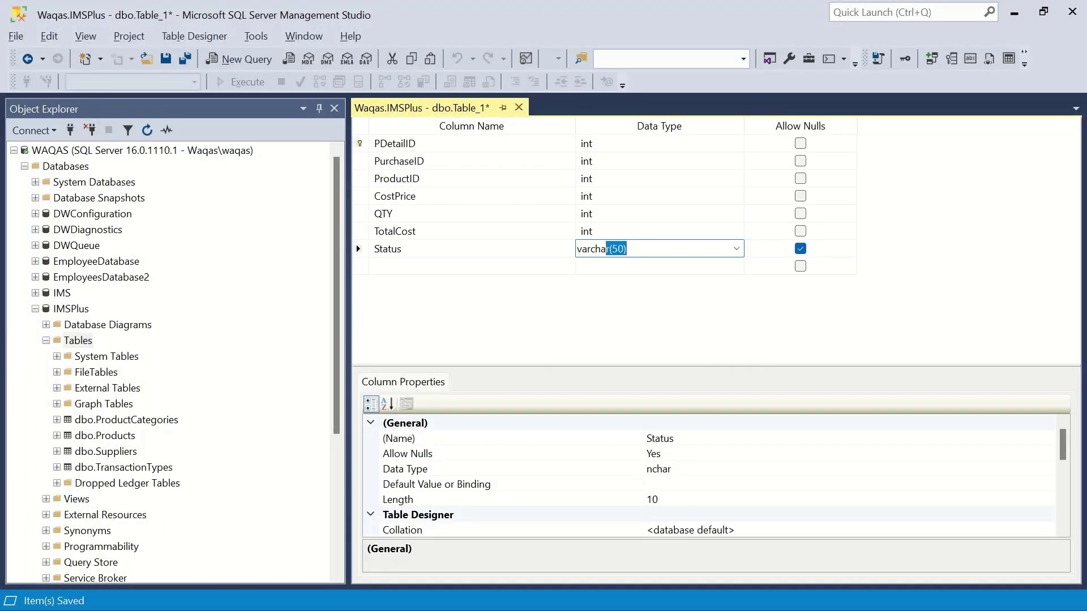
{"action": "left_click", "coordinate": [619, 245]}
{"action": "key", "text": "BackSpace"}
{"action": "type", "text": "2"}
{"action": "key", "text": "Tab"}
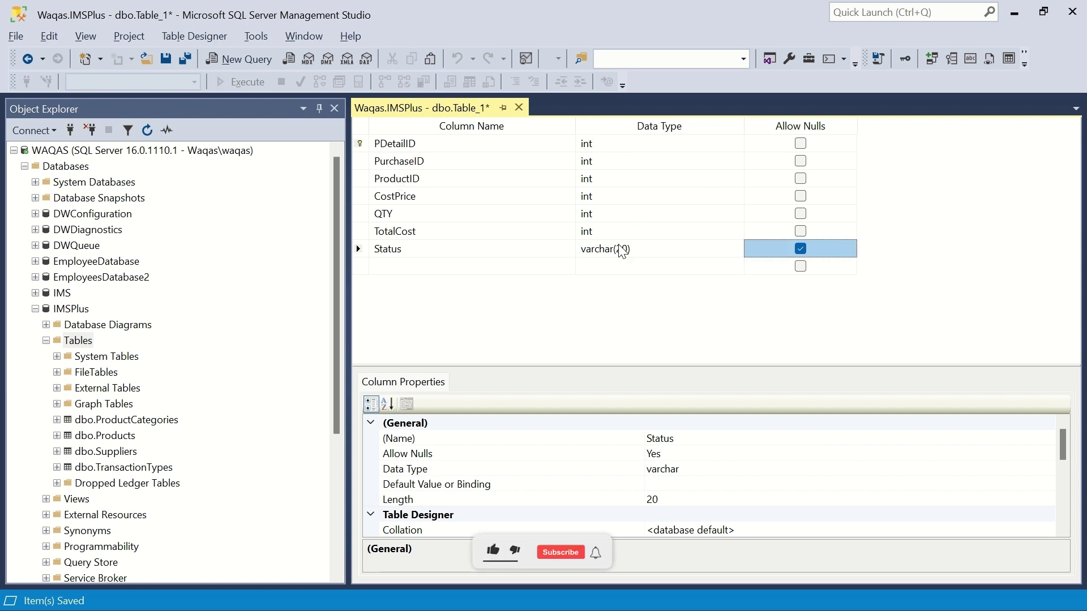
{"action": "key", "text": "space"}
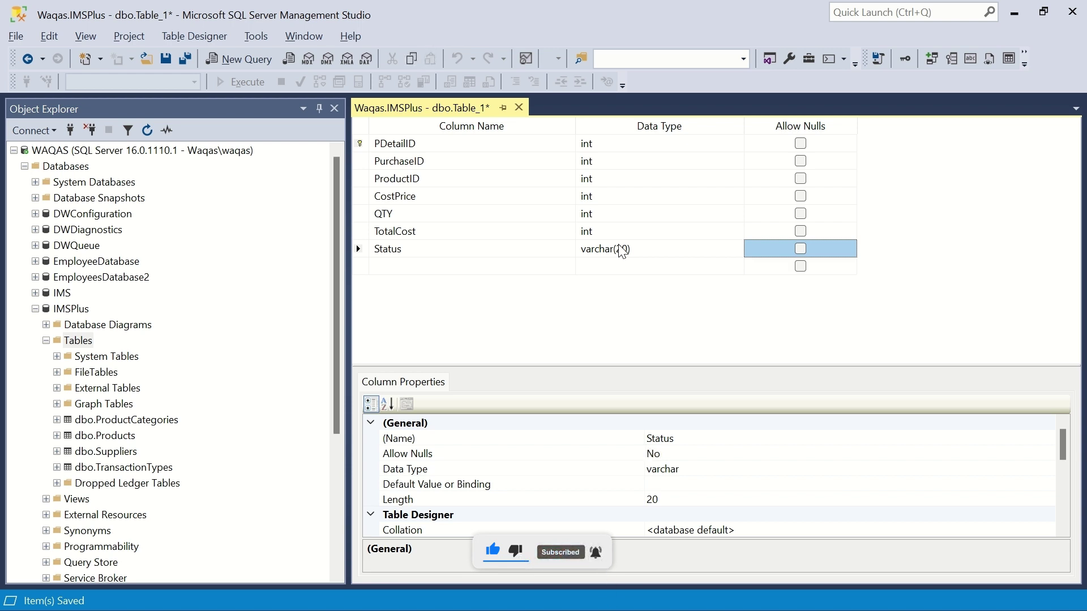
Save the new table under the name PurchaseDetails.
{"action": "key", "text": "ctrl+s"}
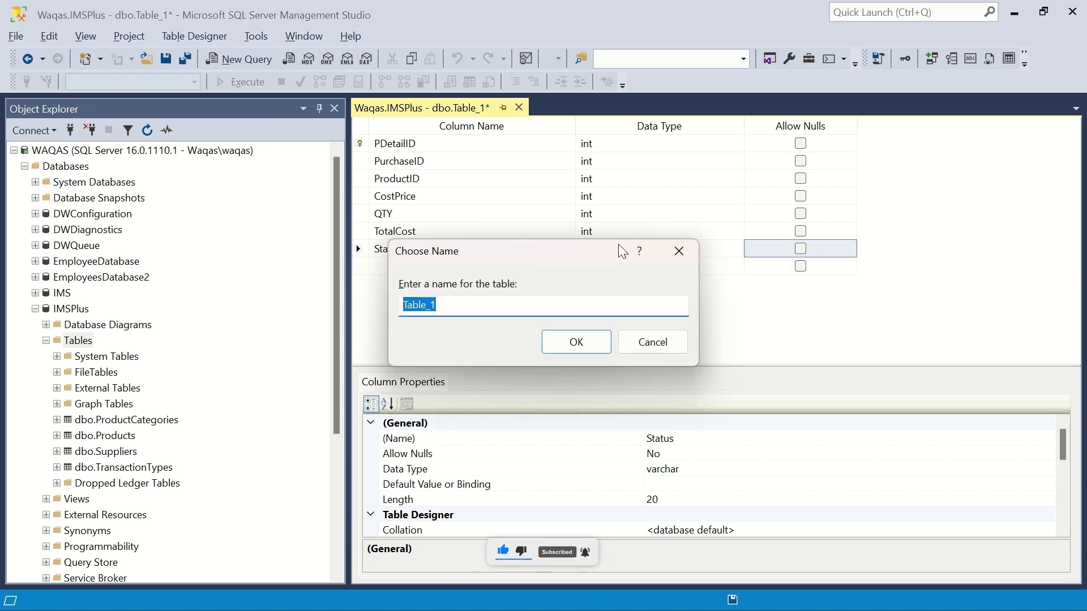
{"action": "type", "text": "Purchase"}
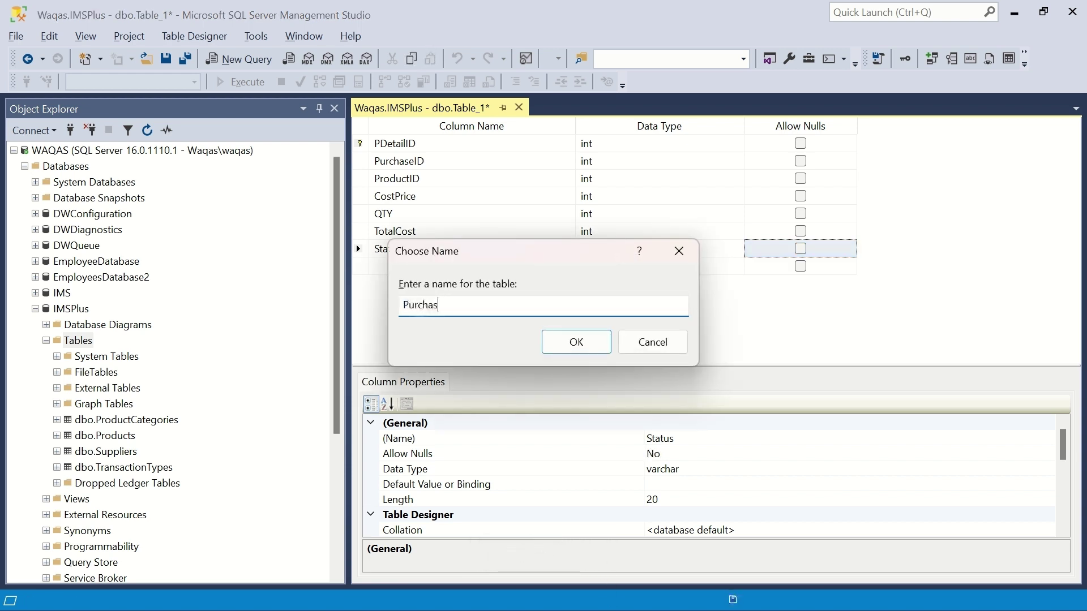
{"action": "type", "text": "Details"}
{"action": "key", "text": "Return"}
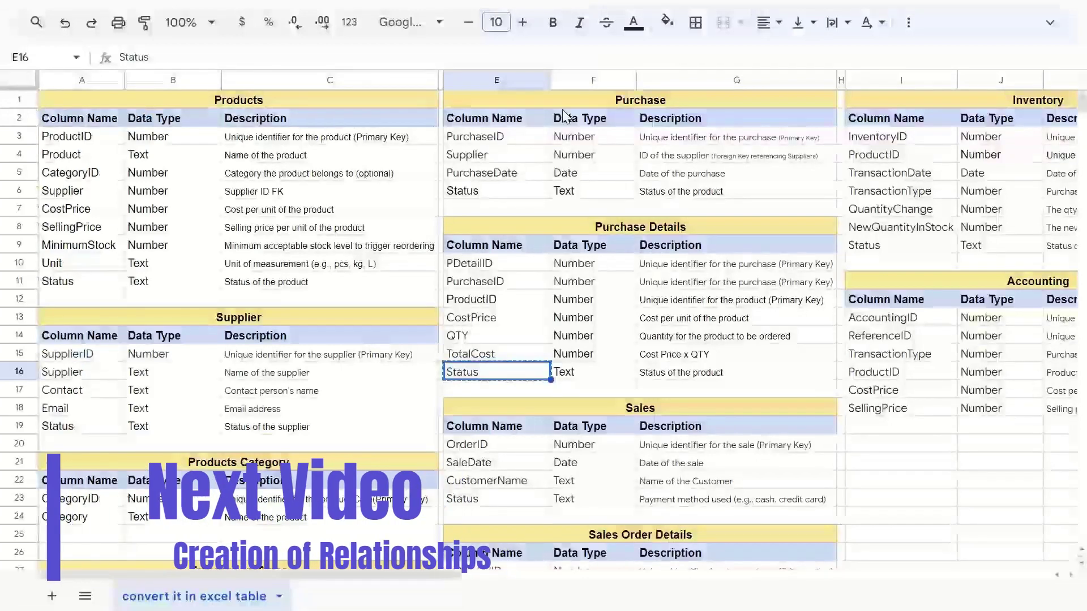
{"action": "key", "text": "Down"}
{"action": "key", "text": "Down"}
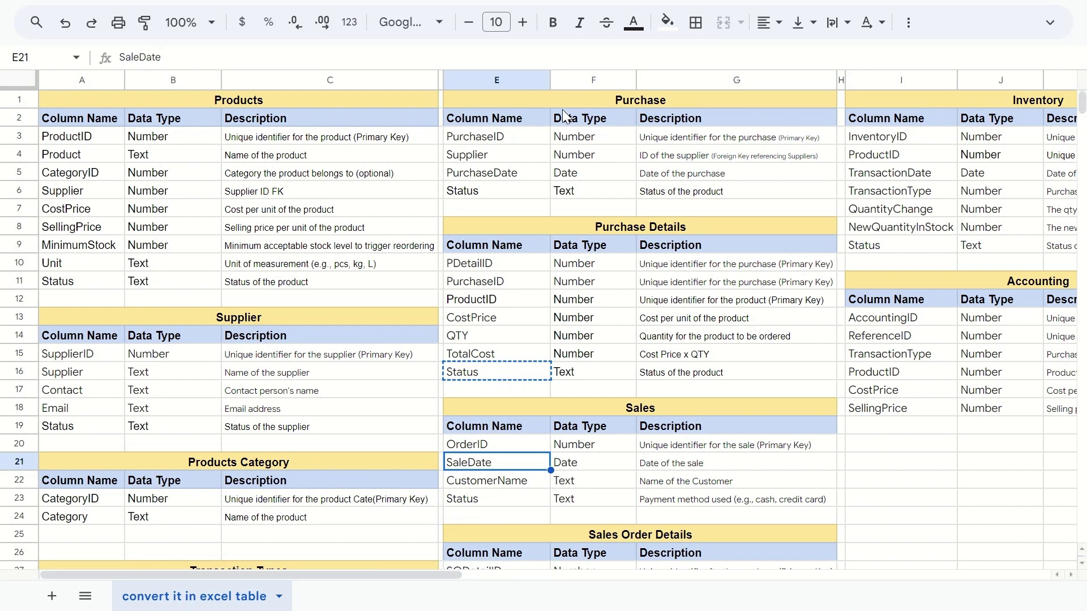
{"action": "scroll", "coordinate": [562, 110], "scroll_direction": "down", "scroll_amount": 3}
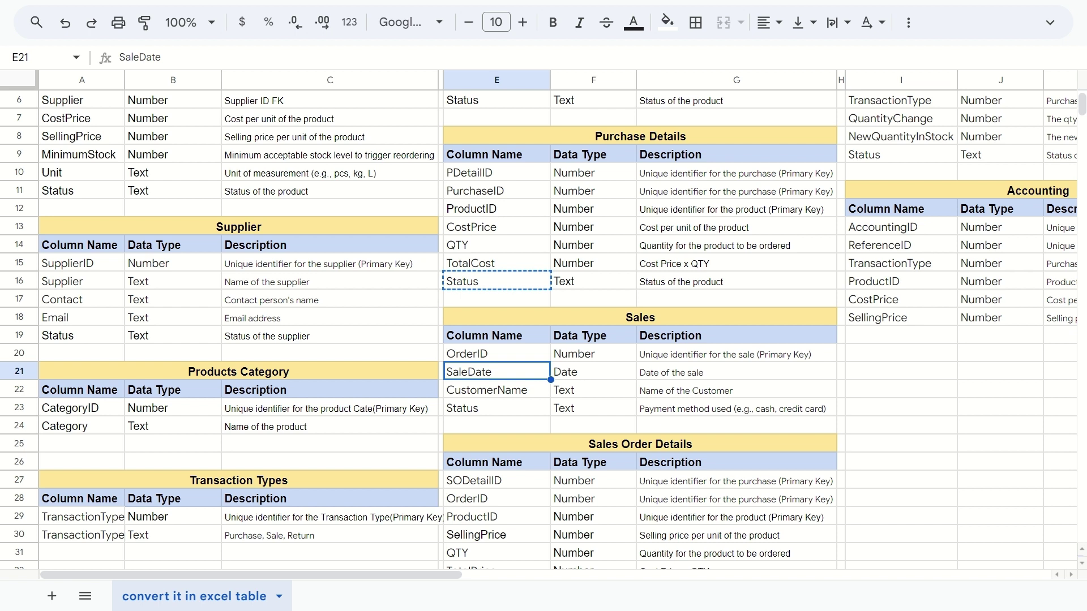
Start a new IMSPlus table from the spreadsheet's Sales list with OrderID as an int column that does not allow nulls.
{"action": "left_click", "coordinate": [718, 321]}
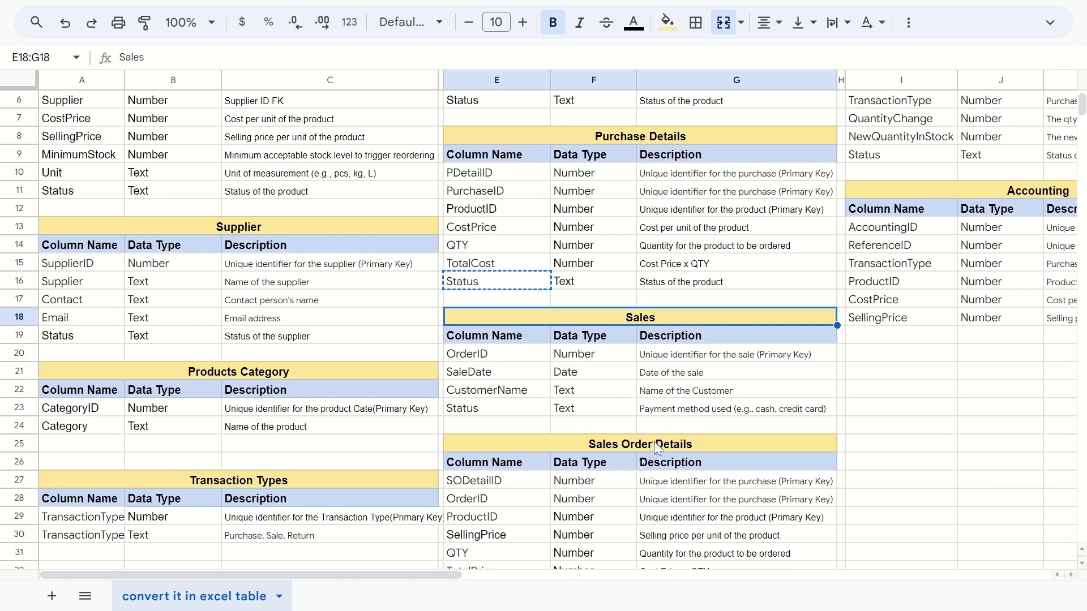
{"action": "key", "text": "Down"}
{"action": "key", "text": "Down"}
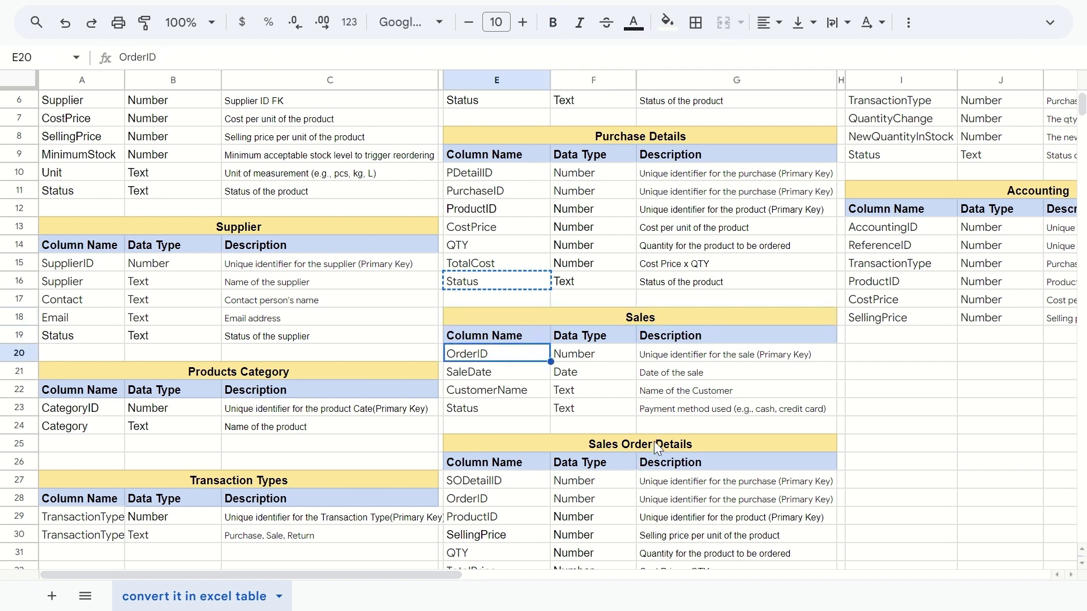
{"action": "key", "text": "alt+Tab"}
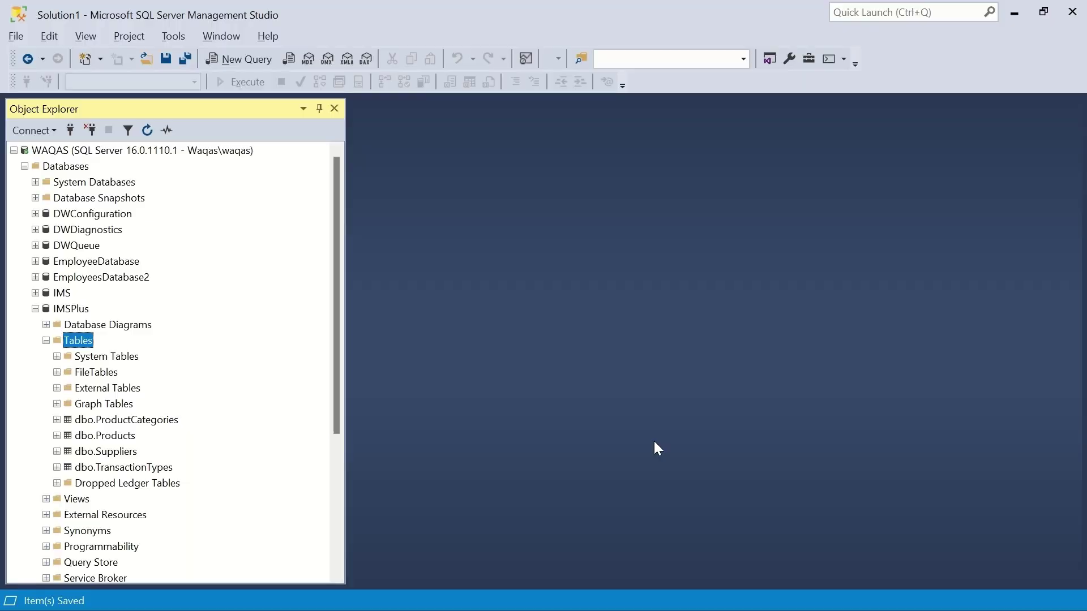
{"action": "right_click", "coordinate": [89, 342]}
{"action": "mouse_move", "coordinate": [133, 351]}
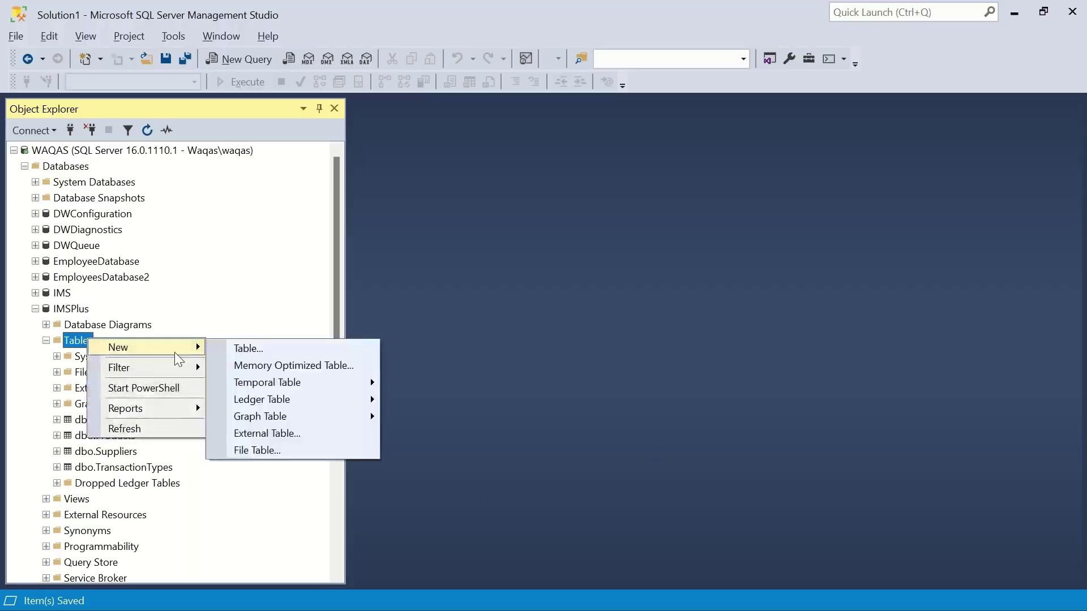
{"action": "left_click", "coordinate": [238, 349]}
{"action": "type", "text": "OrderID"}
{"action": "key", "text": "Tab"}
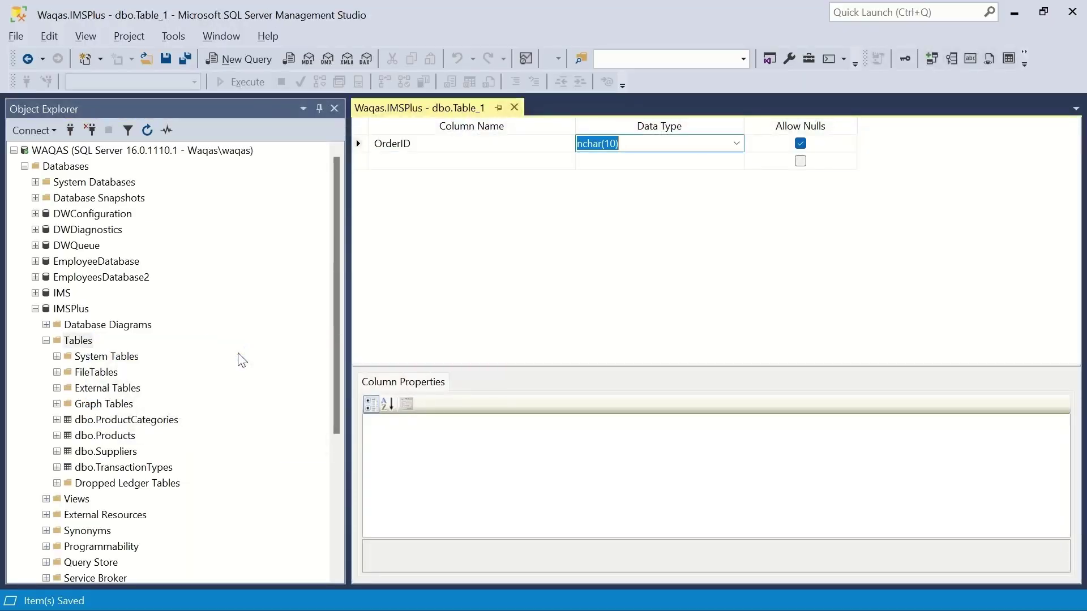
{"action": "type", "text": "int"}
{"action": "key", "text": "Tab"}
{"action": "key", "text": "space"}
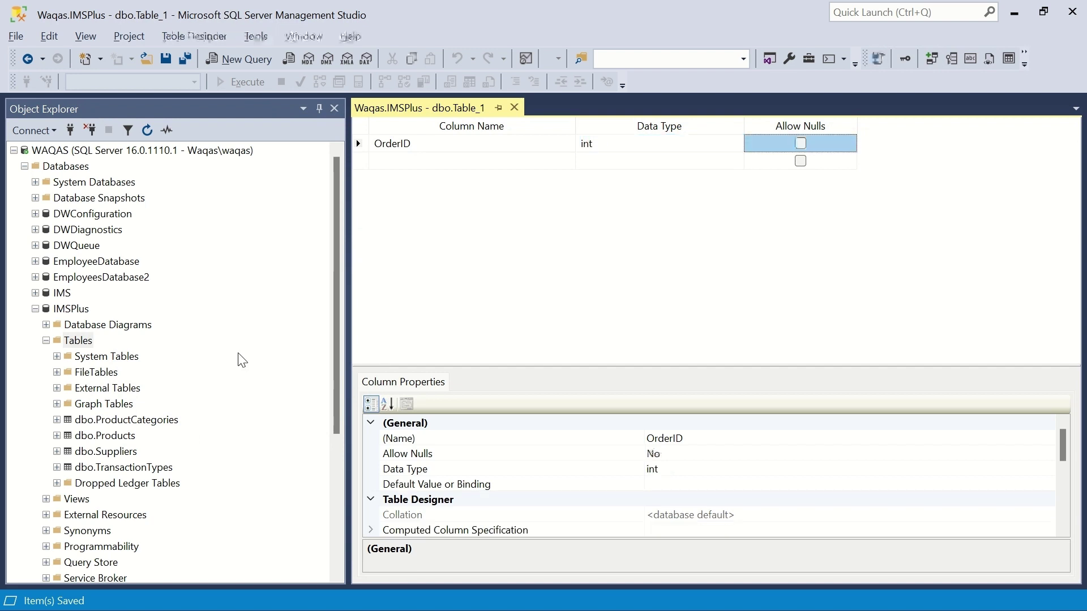
Make OrderID an identity column and set it as the table's primary key.
{"action": "scroll", "coordinate": [471, 494], "scroll_direction": "down", "scroll_amount": 3}
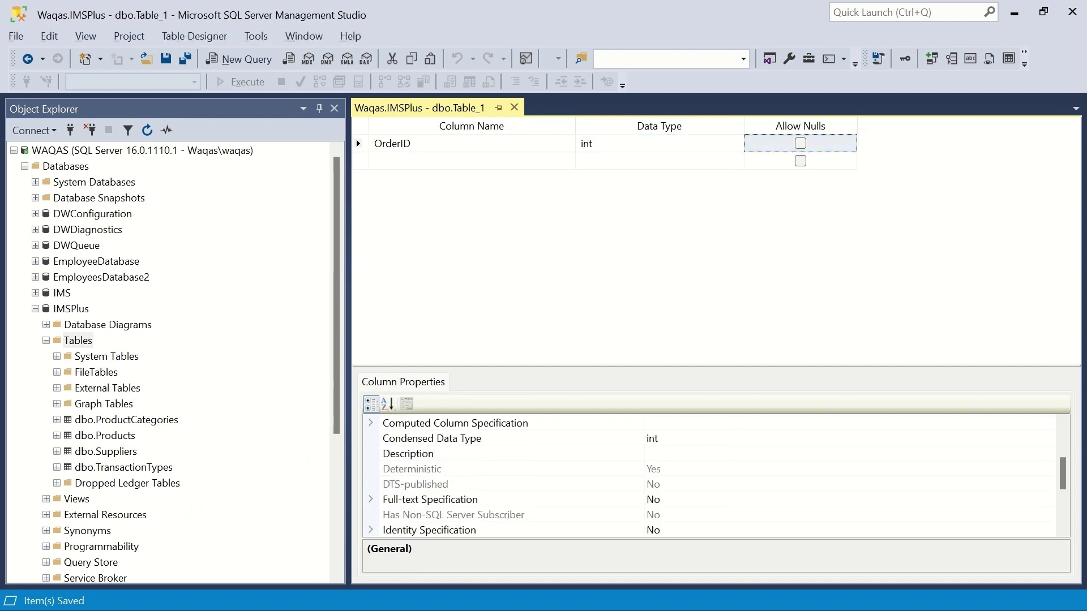
{"action": "scroll", "coordinate": [521, 476], "scroll_direction": "down", "scroll_amount": 2}
{"action": "scroll", "coordinate": [430, 475], "scroll_direction": "down", "scroll_amount": 1}
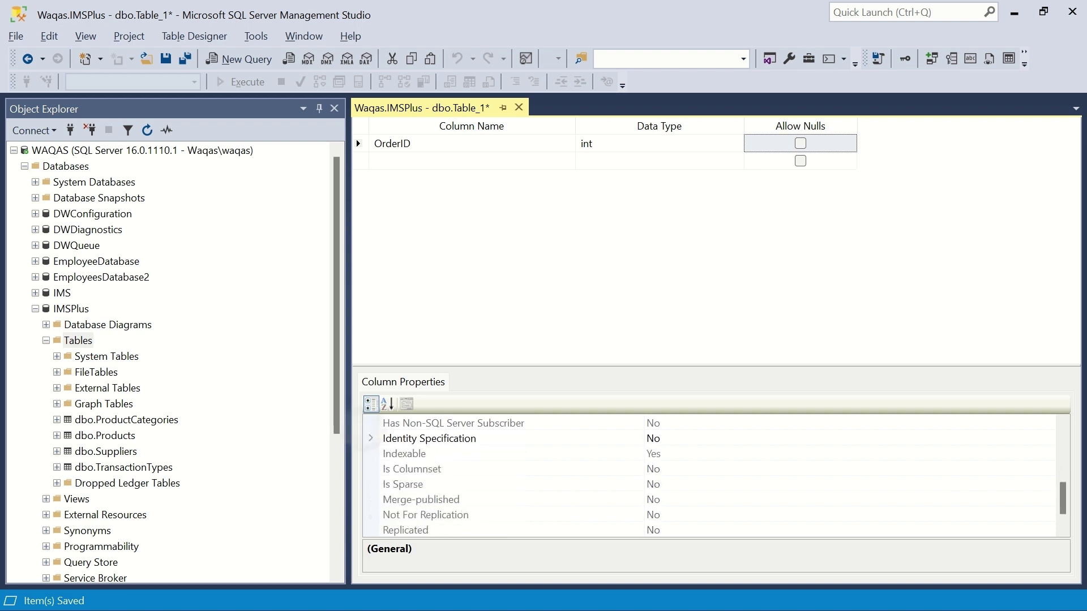
{"action": "left_click", "coordinate": [371, 439]}
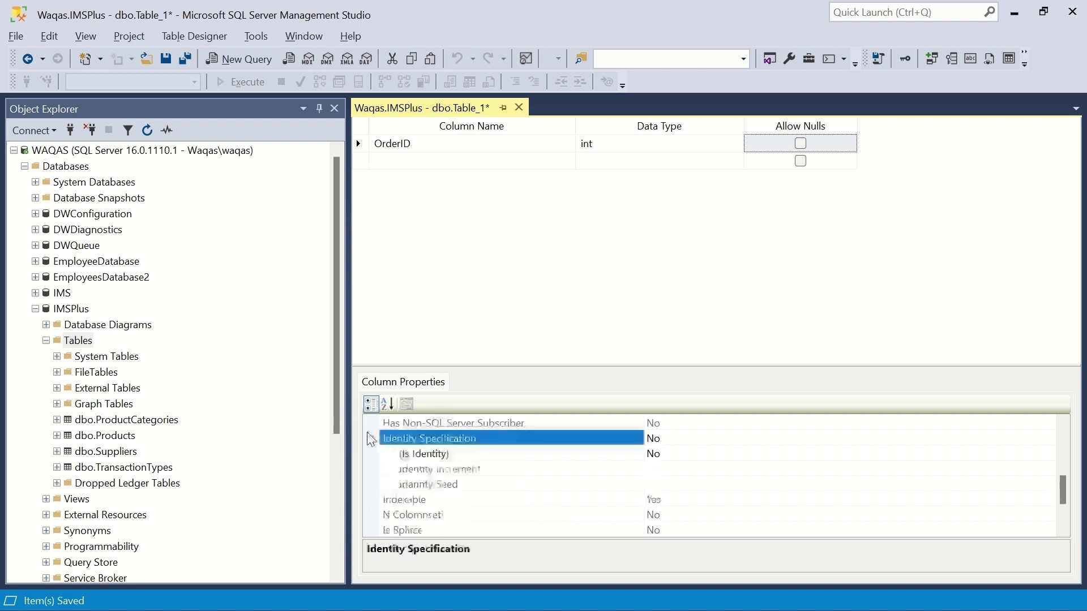
{"action": "double_click", "coordinate": [673, 453]}
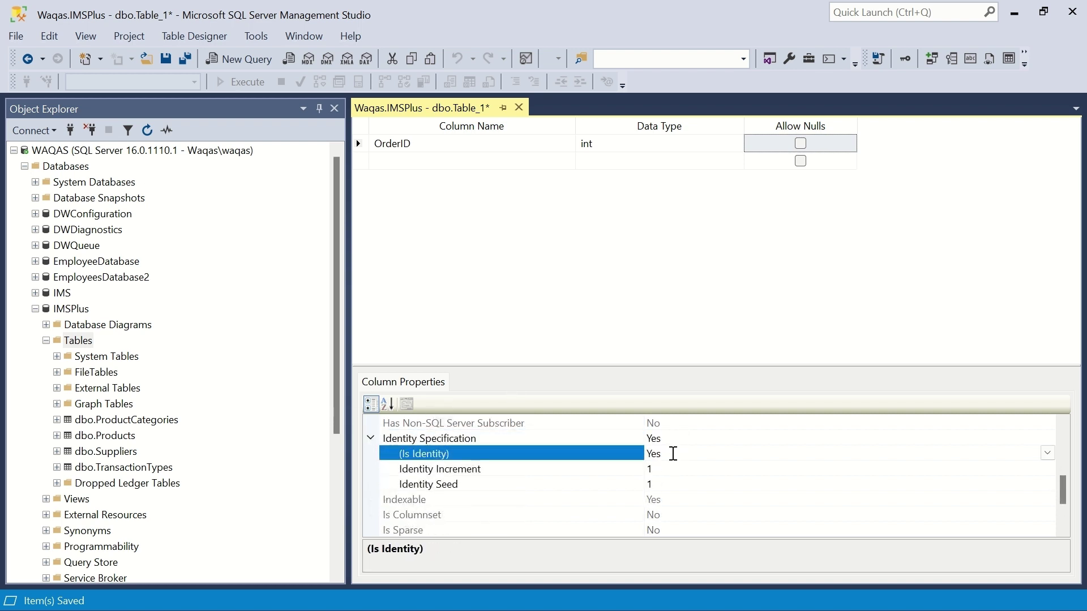
{"action": "left_click", "coordinate": [519, 147]}
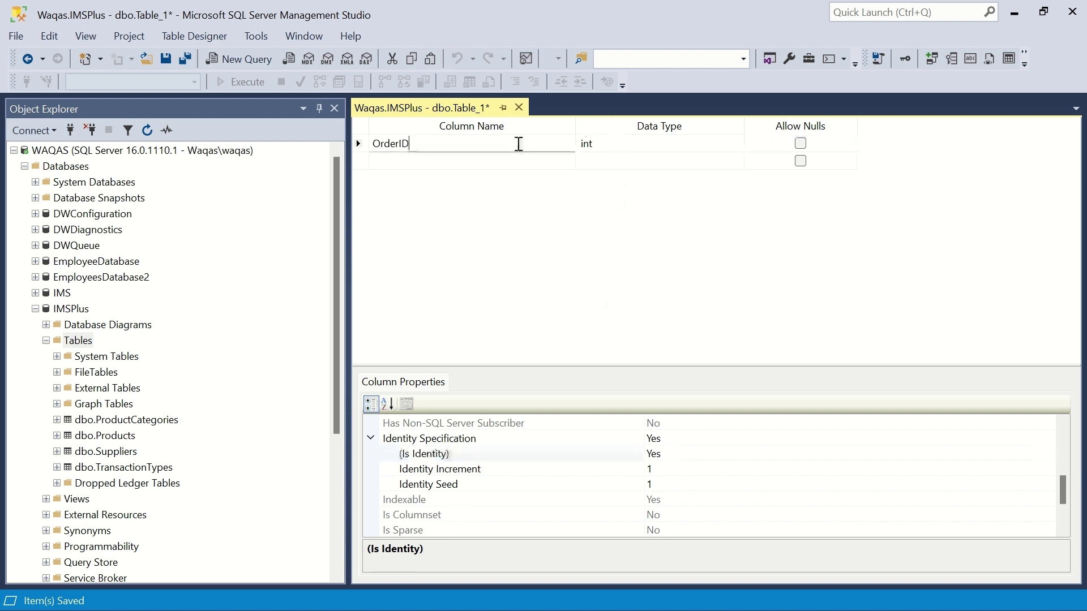
{"action": "left_click", "coordinate": [909, 61]}
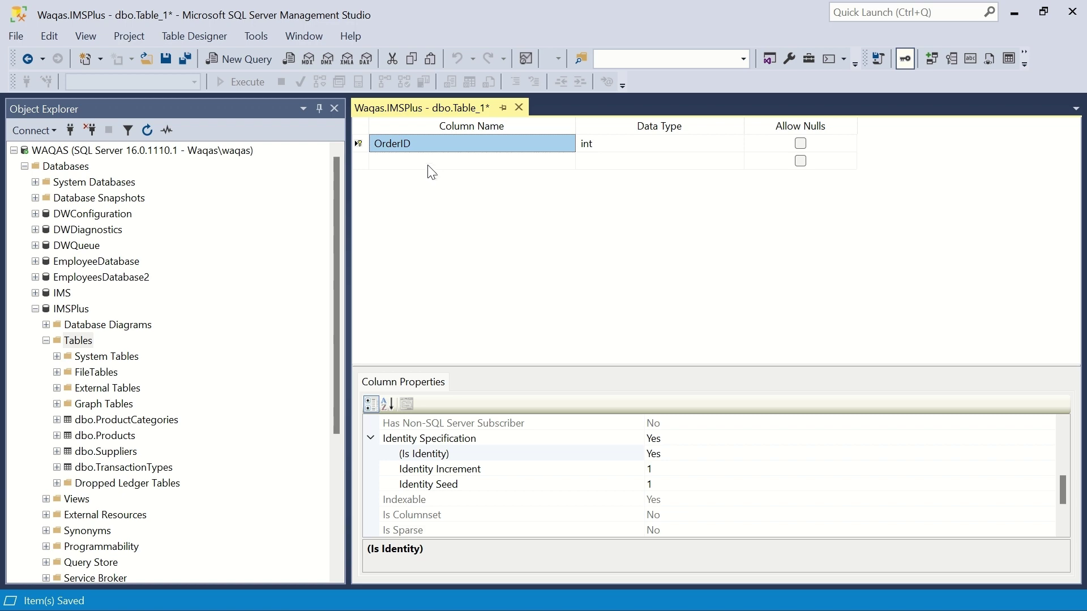
Copy SaleDate from the spreadsheet's Sales list and add it as a date column that does not allow nulls.
{"action": "left_click", "coordinate": [429, 162]}
{"action": "key", "text": "alt+Tab"}
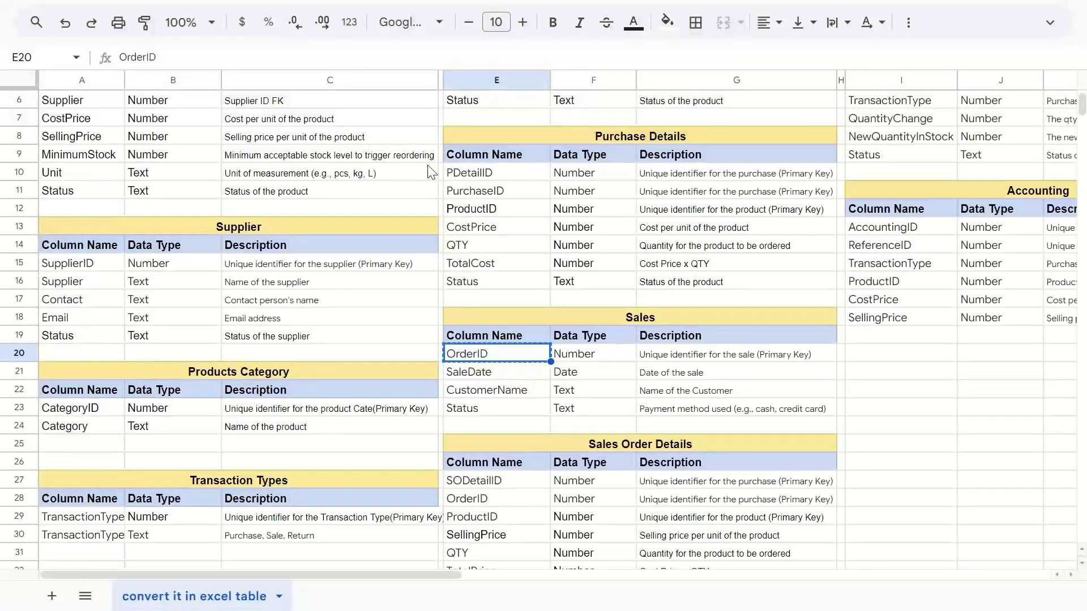
{"action": "key", "text": "Down"}
{"action": "key", "text": "ctrl+c"}
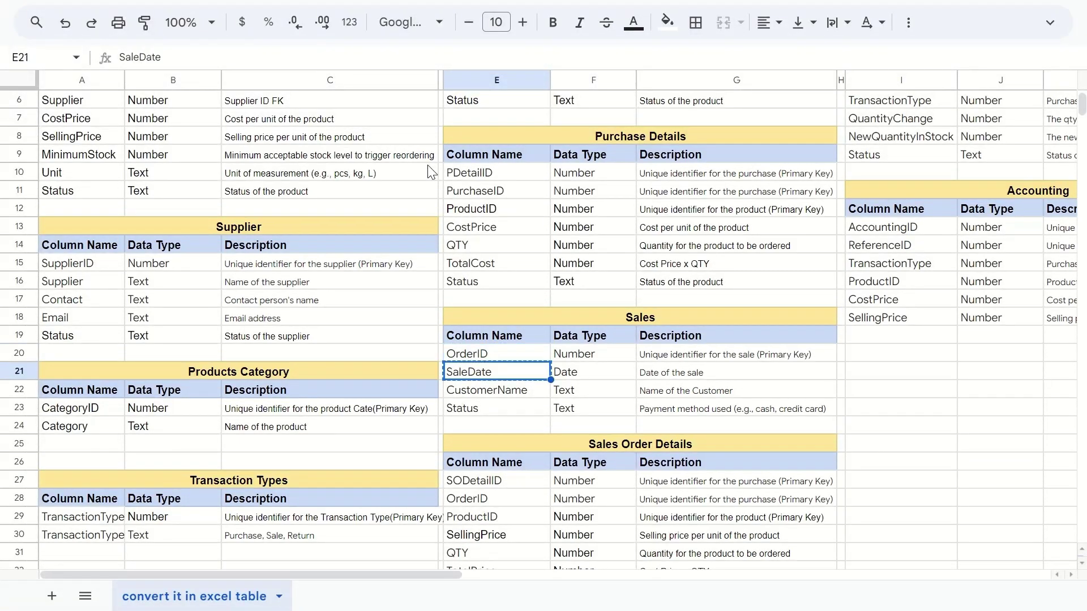
{"action": "key", "text": "alt+Tab"}
{"action": "key", "text": "ctrl+v"}
{"action": "key", "text": "Tab"}
{"action": "type", "text": "date"}
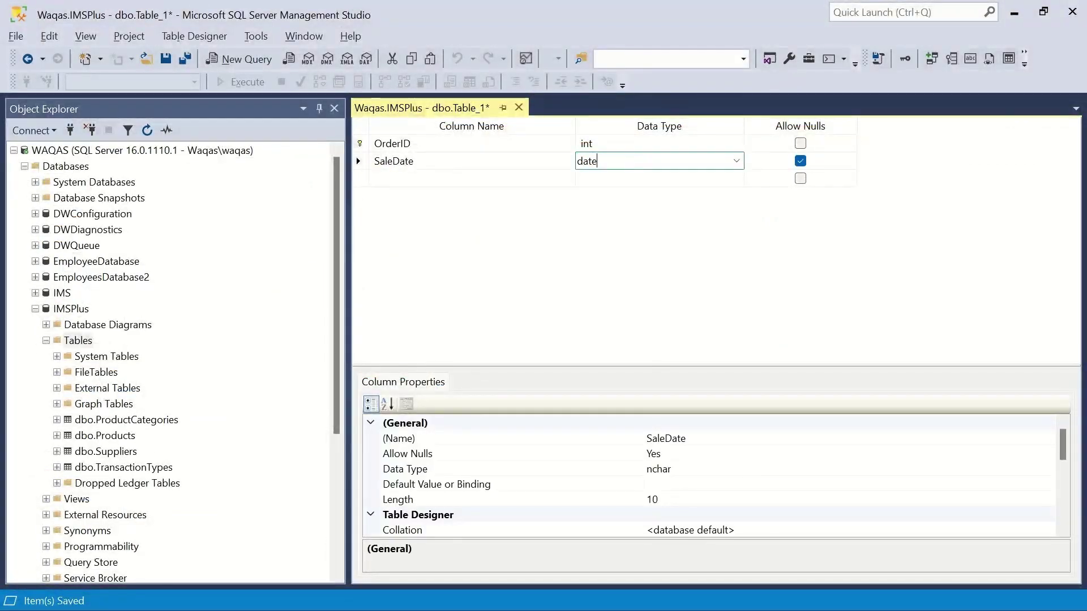
{"action": "key", "text": "Tab"}
{"action": "key", "text": "space"}
{"action": "key", "text": "Tab"}
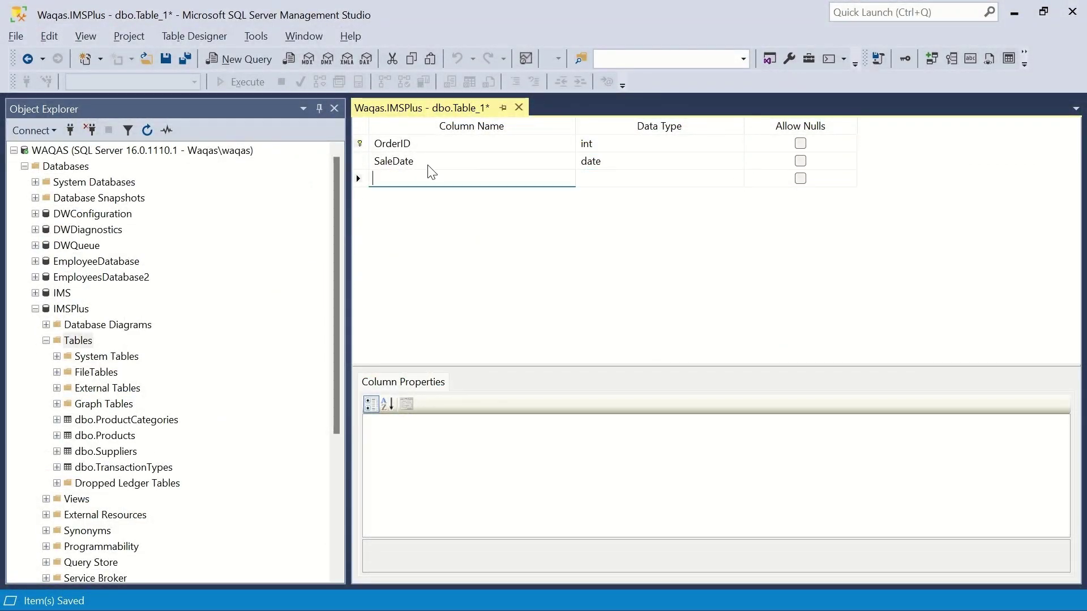
Copy CustomerName from the spreadsheet's Sales list and enter it as the next column name in the new table.
{"action": "key", "text": "alt+Tab"}
{"action": "key", "text": "Down"}
{"action": "key", "text": "ctrl+c"}
{"action": "key", "text": "alt+Tab"}
{"action": "key", "text": "ctrl+v"}
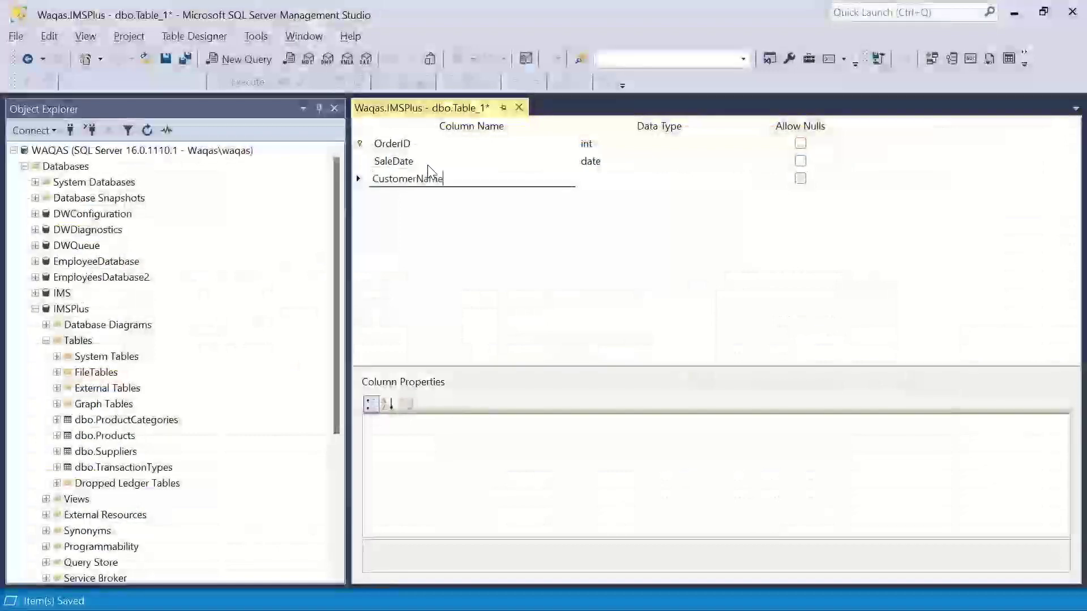
{"action": "key", "text": "Tab"}
Change the data type of CustomerName to Number in the spreadsheet's Sales list.
{"action": "key", "text": "alt+Tab"}
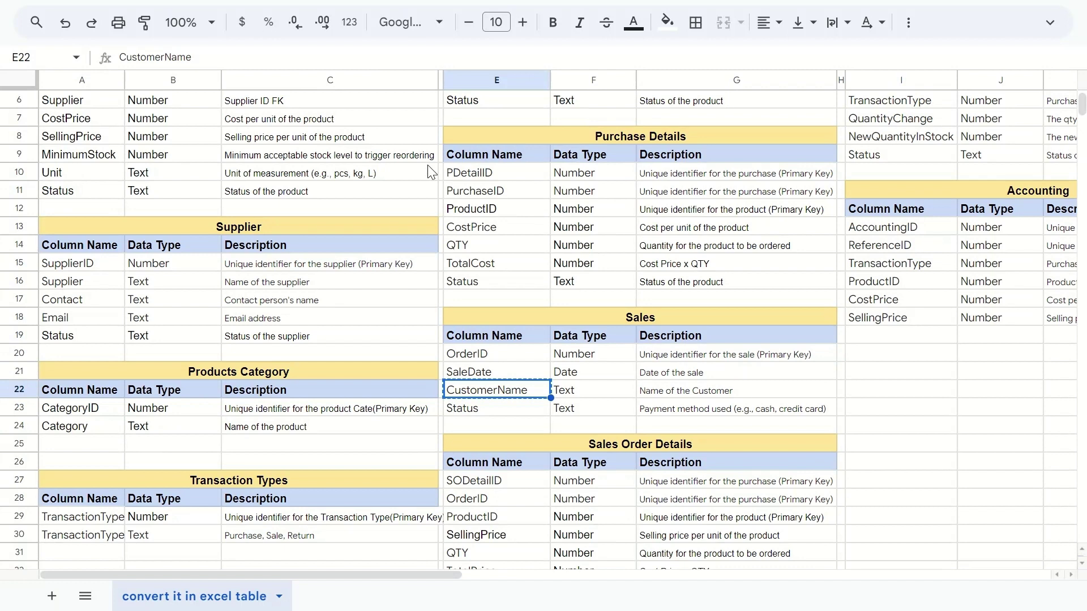
{"action": "key", "text": "Right"}
{"action": "type", "text": "Number"}
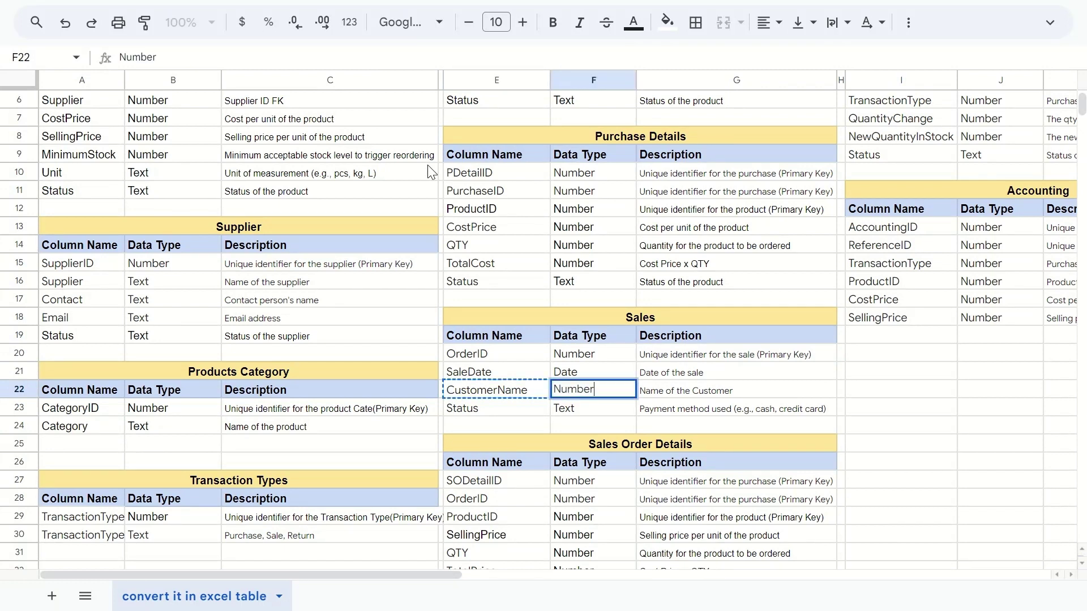
{"action": "key", "text": "Tab"}
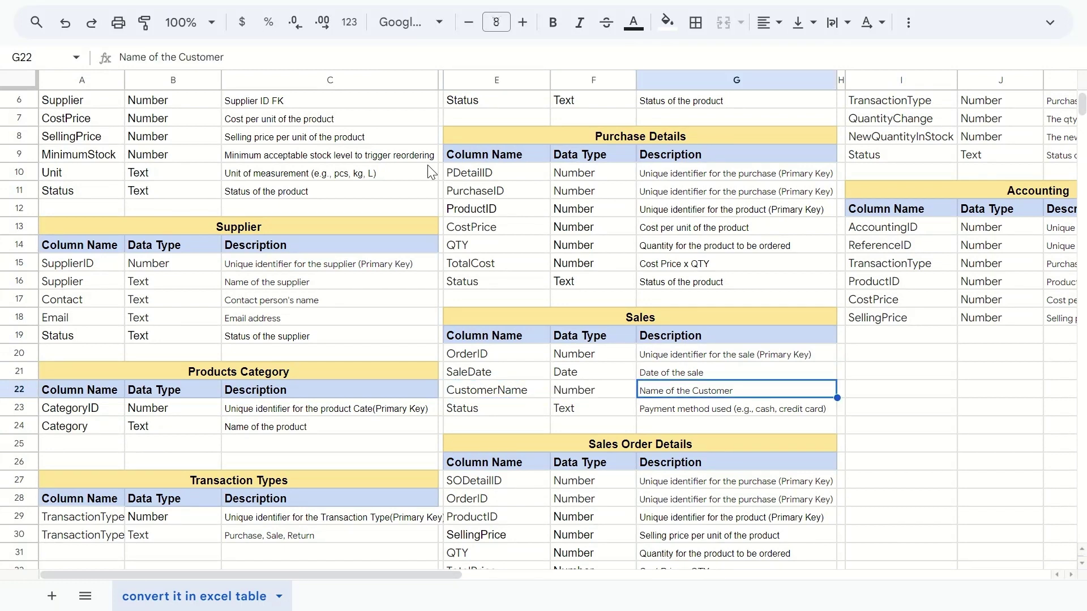
Set the CustomerName column's data type to int in the new table and disallow nulls.
{"action": "key", "text": "alt+Tab"}
{"action": "type", "text": "i"}
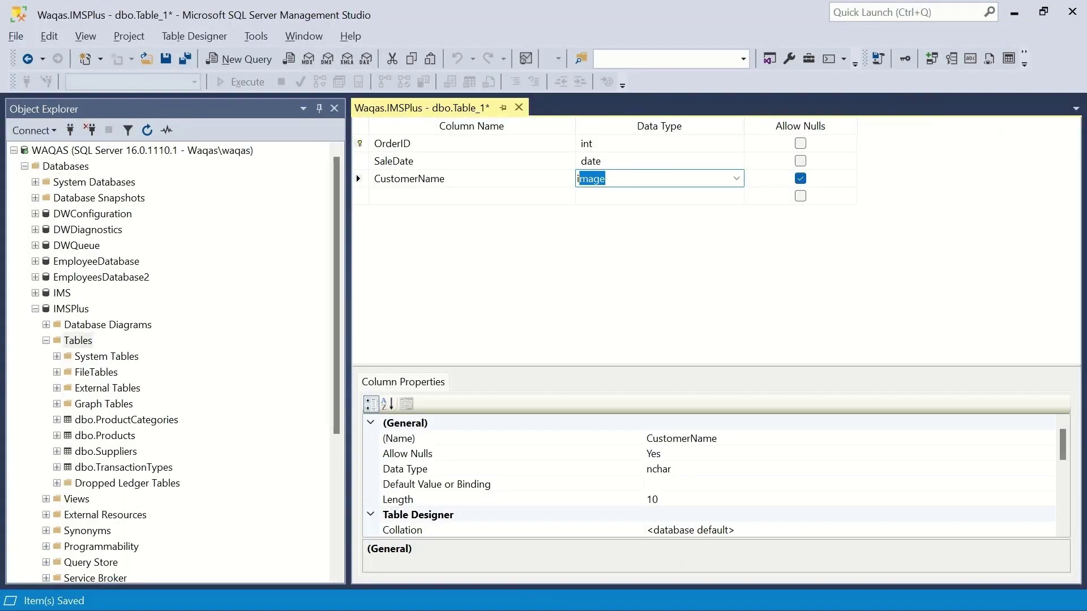
{"action": "type", "text": "n"}
{"action": "key", "text": "Tab"}
{"action": "key", "text": "space"}
{"action": "key", "text": "Tab"}
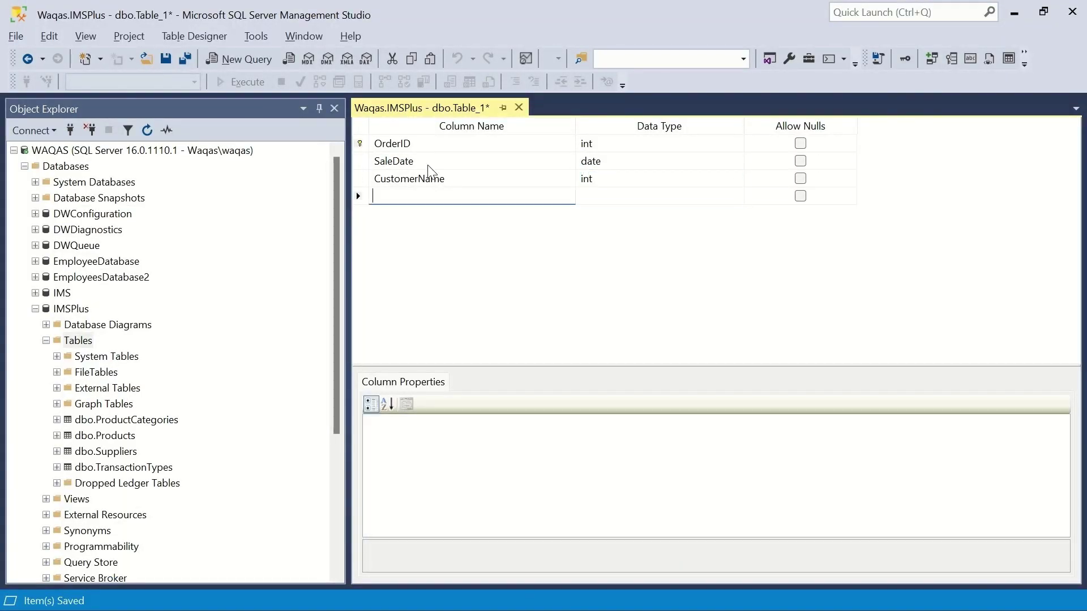
Copy Status from the spreadsheet's Sales list and add it as a varchar(20) column that does not allow nulls.
{"action": "key", "text": "alt+Tab"}
{"action": "key", "text": "Down"}
{"action": "key", "text": "Left"}
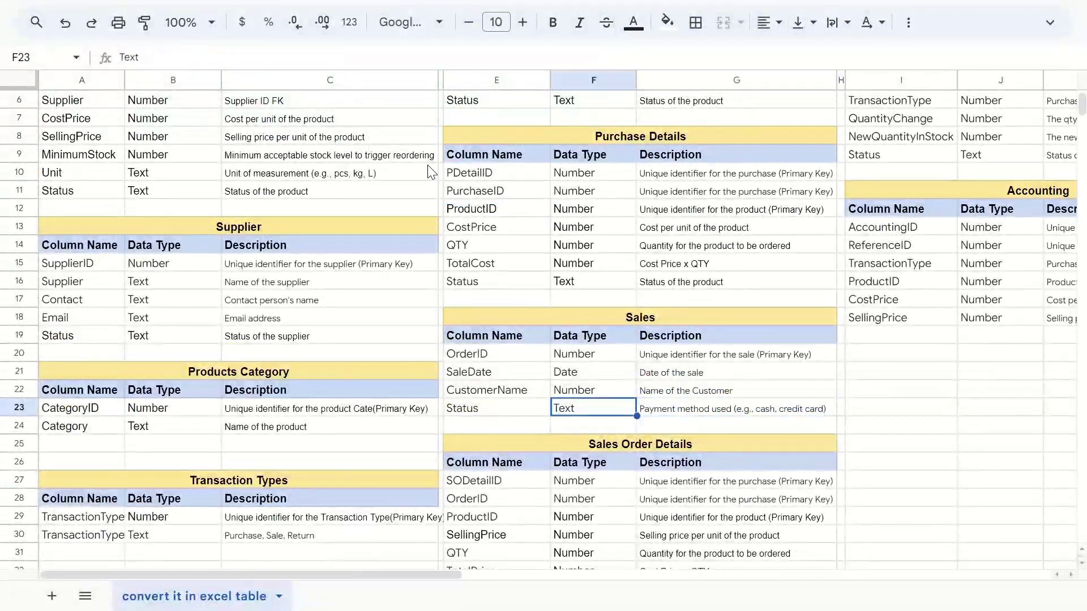
{"action": "key", "text": "Left"}
{"action": "key", "text": "ctrl+c"}
{"action": "key", "text": "alt+Tab"}
{"action": "key", "text": "ctrl+v"}
{"action": "key", "text": "Tab"}
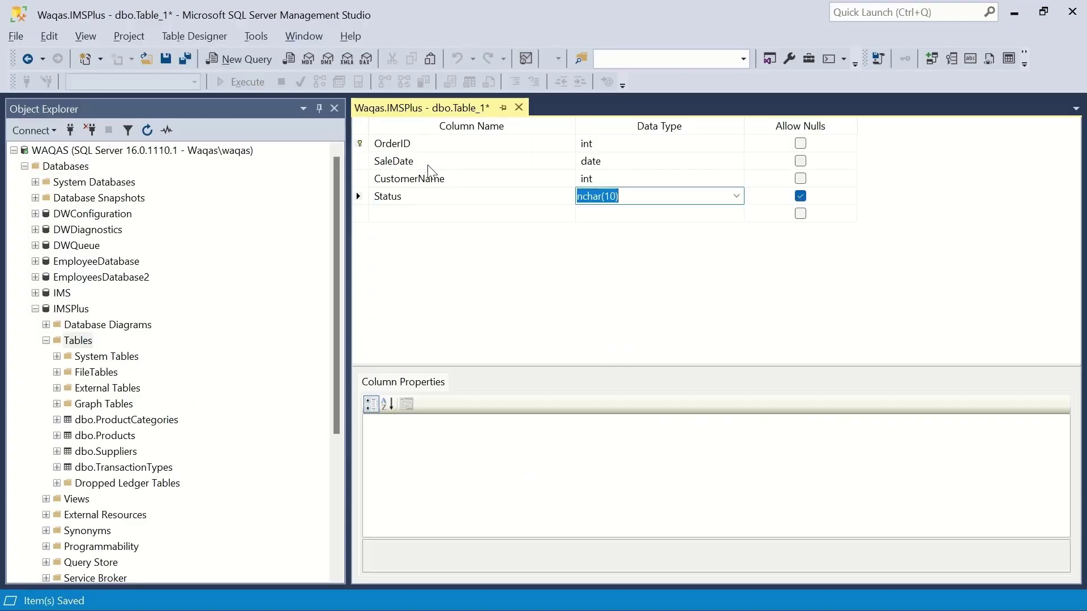
{"action": "type", "text": "varcha"}
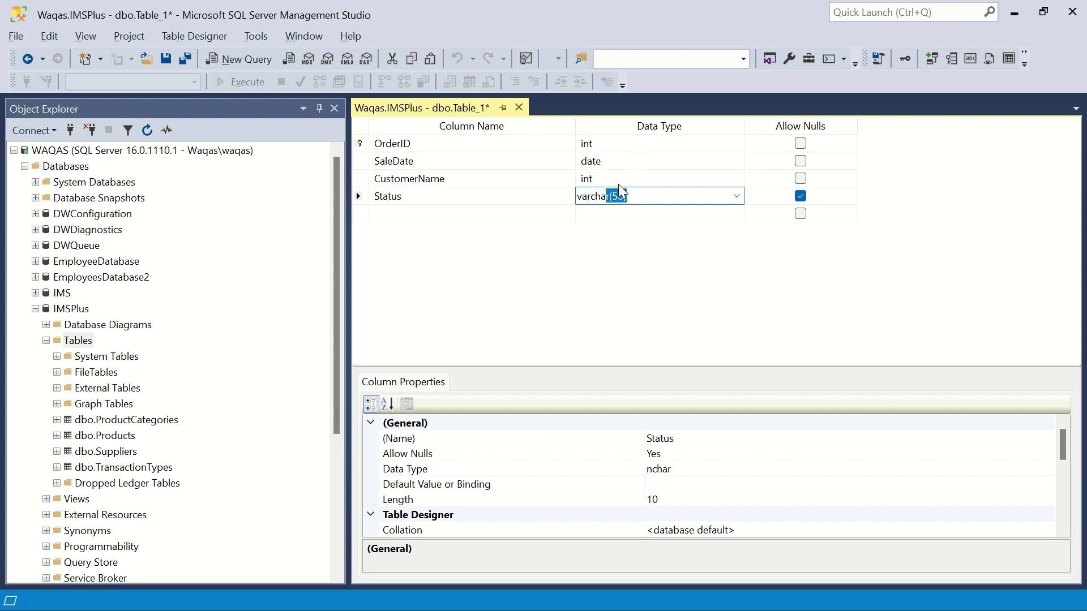
{"action": "type", "text": "r(50"}
{"action": "key", "text": "Tab"}
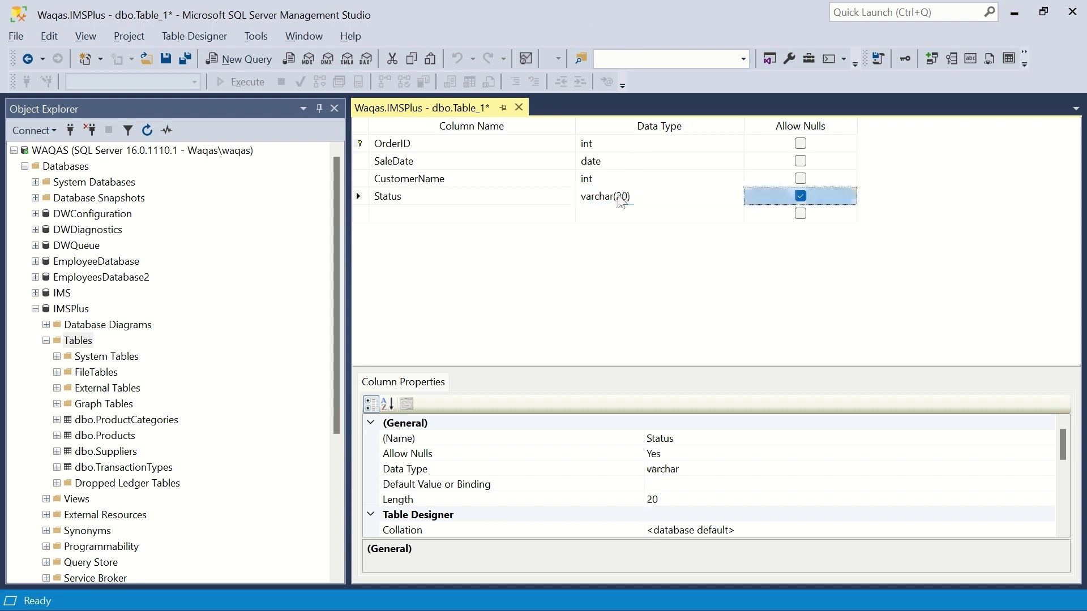
{"action": "key", "text": "space"}
Save the new table under the name Sales and close its designer.
{"action": "key", "text": "ctrl+s"}
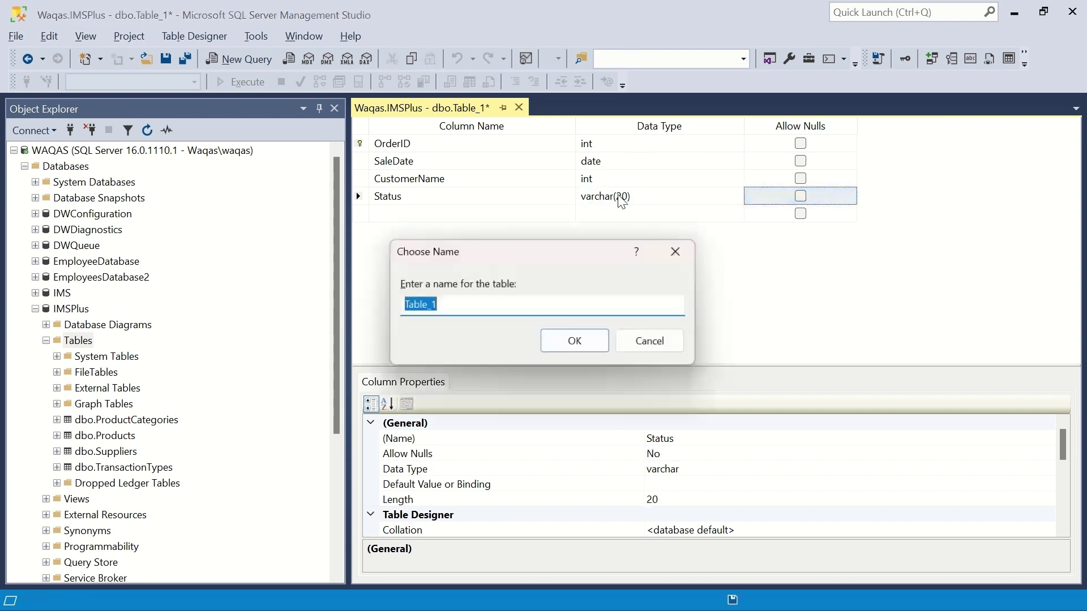
{"action": "type", "text": "Sales"}
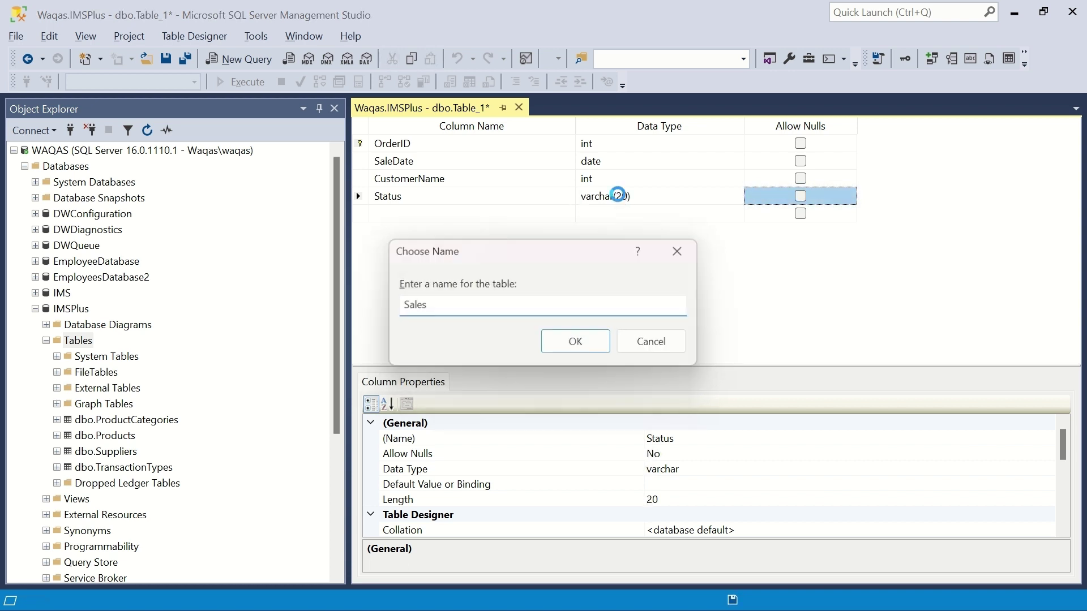
{"action": "key", "text": "Return"}
{"action": "left_click", "coordinate": [561, 108]}
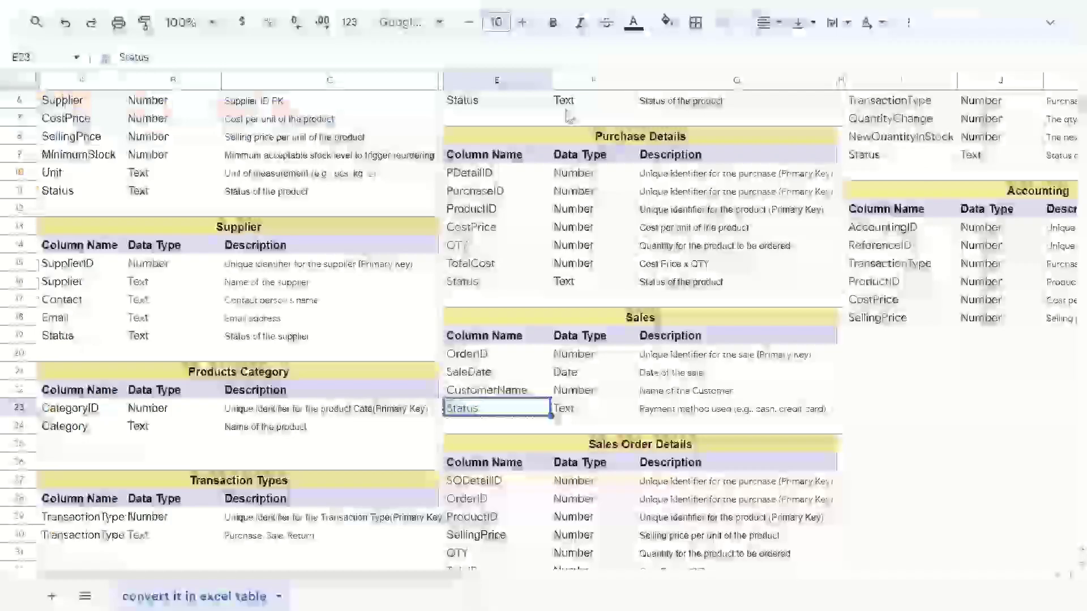
Examine the Sales and Sales Order Details column lists in the spreadsheet.
{"action": "key", "text": "Down"}
{"action": "key", "text": "Down"}
{"action": "key", "text": "Down"}
{"action": "key", "text": "Down"}
{"action": "key", "text": "Down"}
{"action": "key", "text": "Down"}
{"action": "key", "text": "Down"}
{"action": "key", "text": "Down"}
{"action": "key", "text": "Down"}
{"action": "key", "text": "Down"}
{"action": "key", "text": "Down"}
{"action": "key", "text": "Down"}
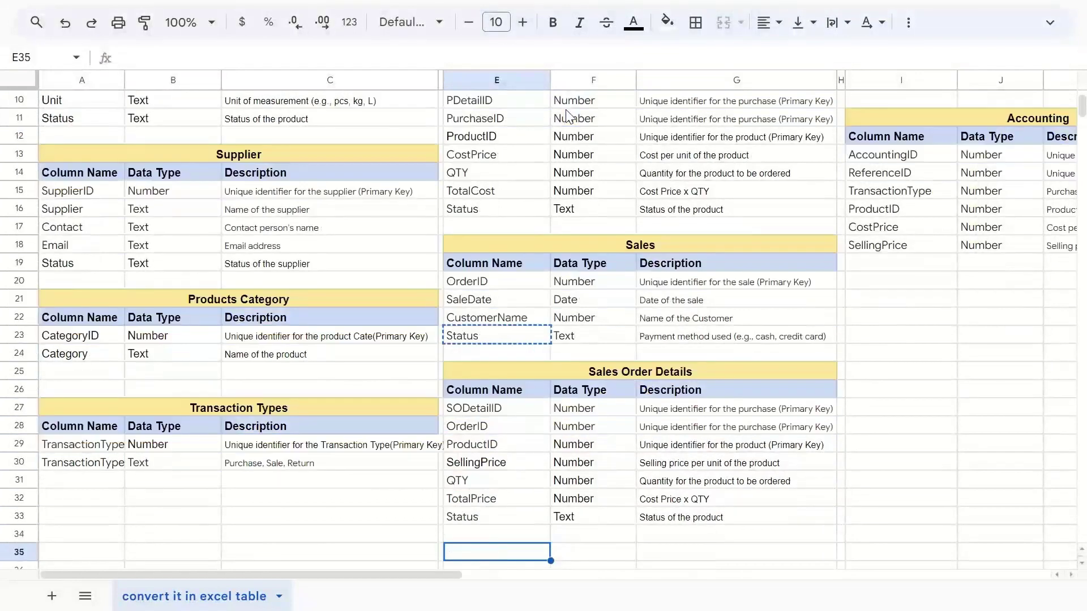
{"action": "key", "text": "Up"}
{"action": "key", "text": "Up"}
{"action": "key", "text": "Up"}
{"action": "key", "text": "Up"}
{"action": "key", "text": "Up"}
{"action": "key", "text": "Up"}
{"action": "key", "text": "Up"}
{"action": "key", "text": "Up"}
{"action": "key", "text": "Up"}
{"action": "key", "text": "Up"}
{"action": "key", "text": "Up"}
{"action": "key", "text": "Up"}
{"action": "key", "text": "Up"}
{"action": "key", "text": "Up"}
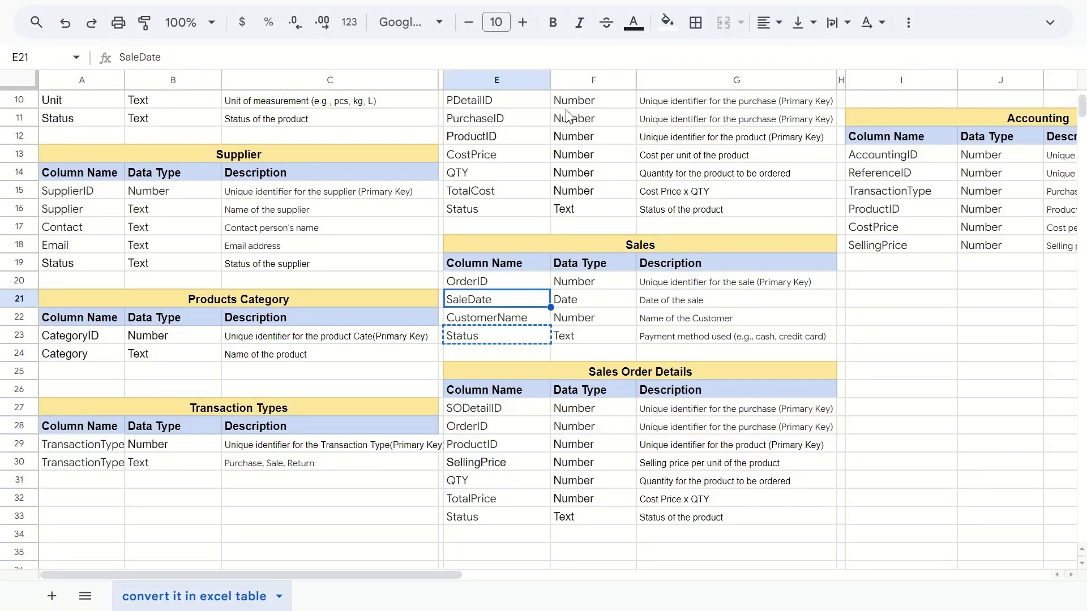
{"action": "key", "text": "Down"}
{"action": "key", "text": "Down"}
{"action": "key", "text": "Down"}
{"action": "key", "text": "Down"}
{"action": "key", "text": "Down"}
{"action": "key", "text": "Up"}
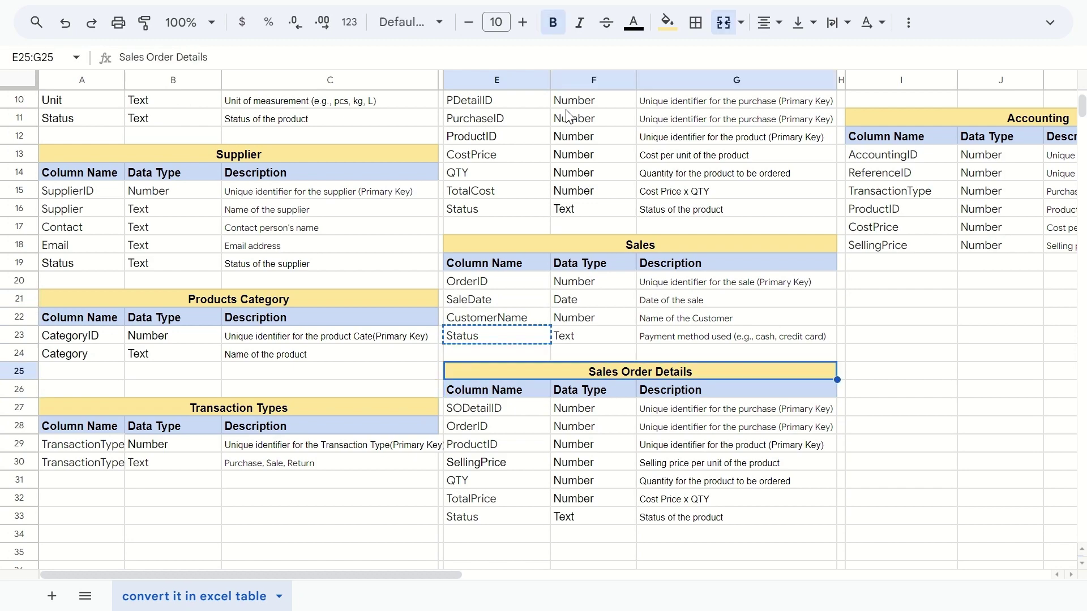
Select the first Sales Order Details column name in the spreadsheet and start a new table in the IMSPlus database in SQL Server Management Studio.
{"action": "key", "text": "Down"}
{"action": "key", "text": "Down"}
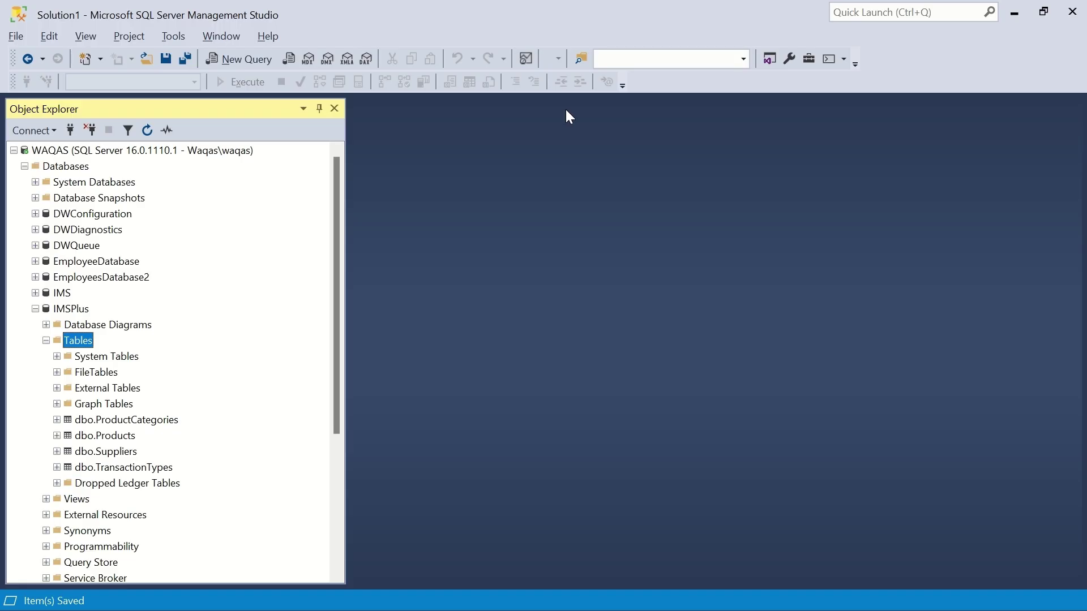
{"action": "right_click", "coordinate": [88, 340]}
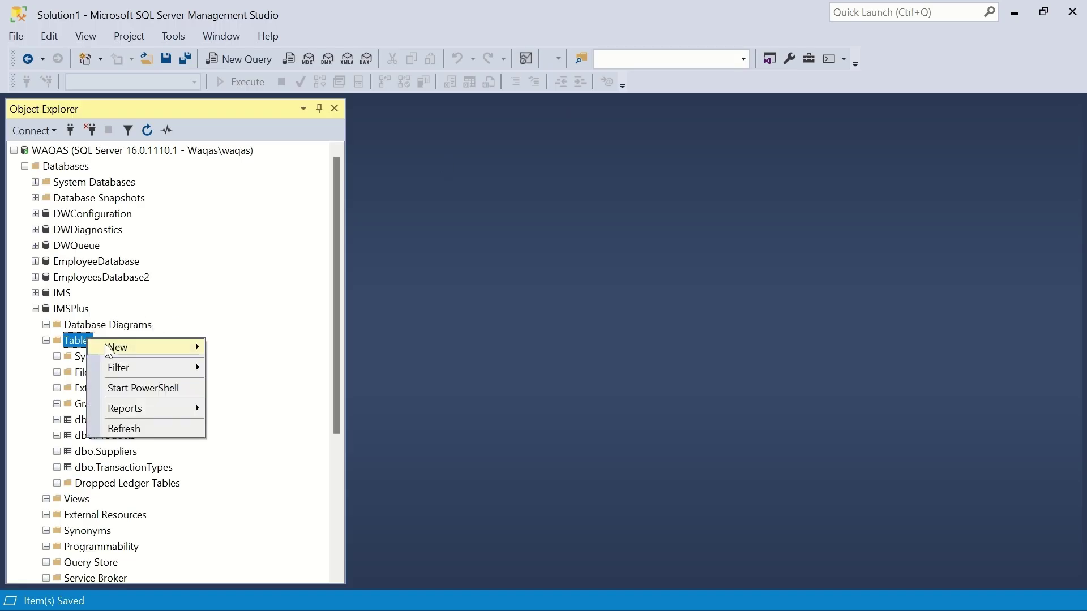
{"action": "mouse_move", "coordinate": [107, 347]}
{"action": "left_click", "coordinate": [242, 347]}
Copy SODetailID from the spreadsheet's Sales Order Details list and add it as an int column that does not allow nulls.
{"action": "key", "text": "alt+Tab"}
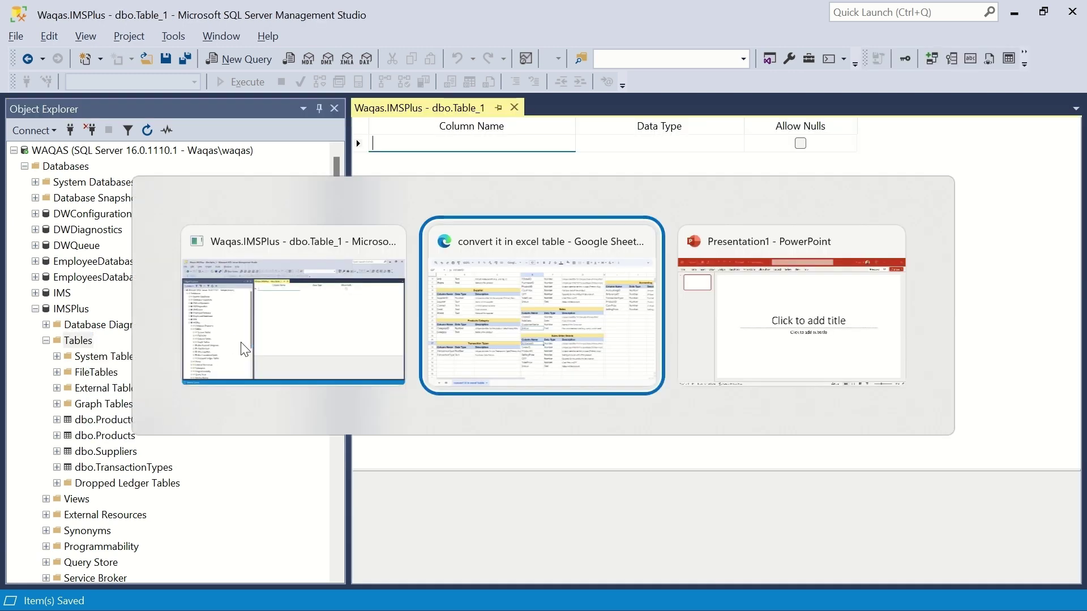
{"action": "key", "text": "ctrl+c"}
{"action": "key", "text": "alt+Tab"}
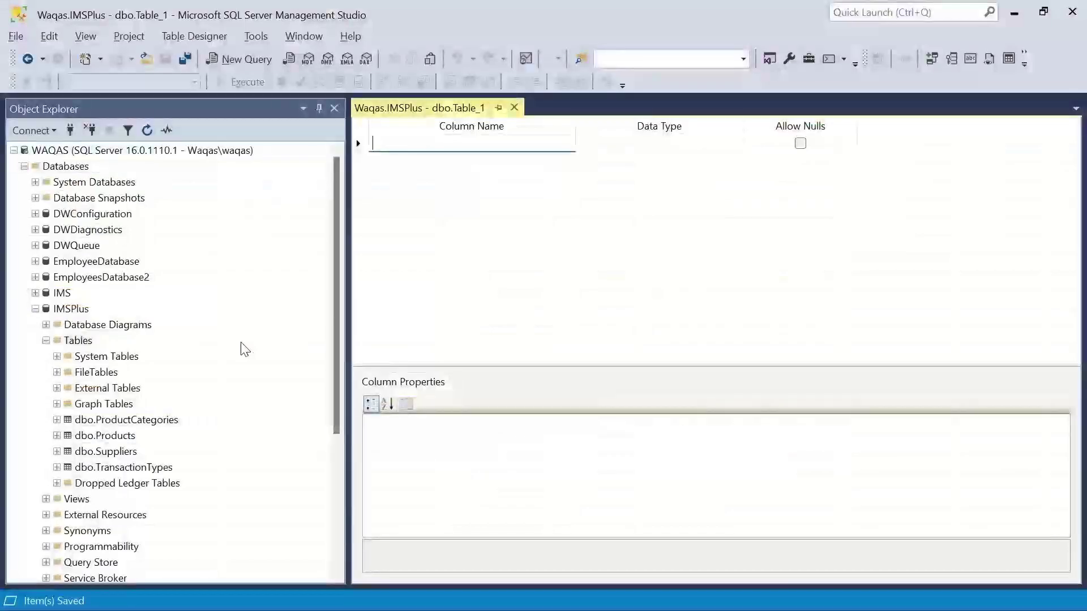
{"action": "key", "text": "ctrl+v"}
{"action": "key", "text": "Tab"}
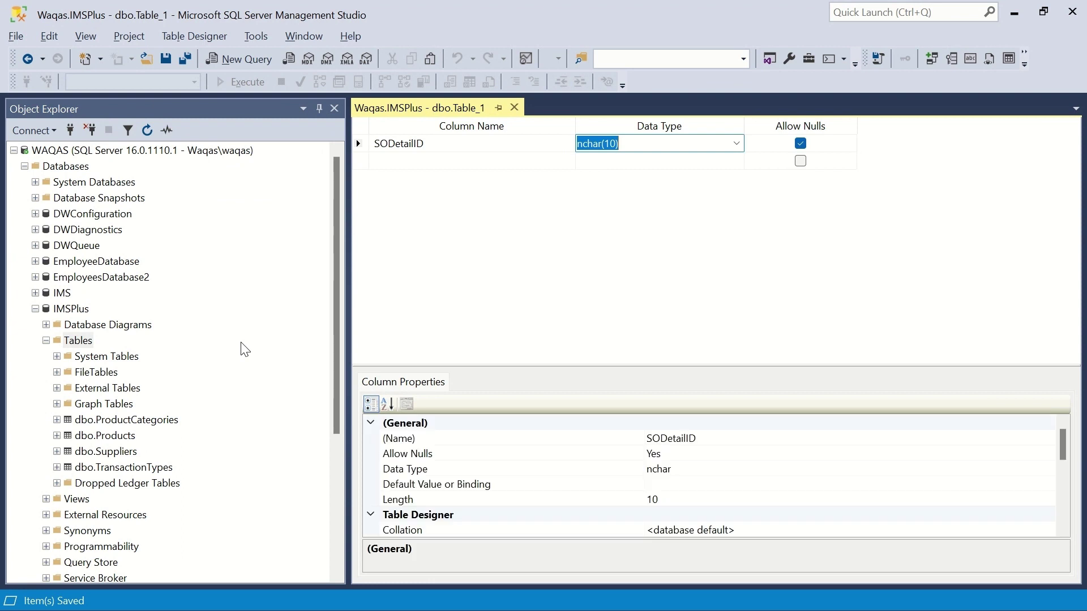
{"action": "type", "text": "int"}
{"action": "key", "text": "Tab"}
{"action": "key", "text": "space"}
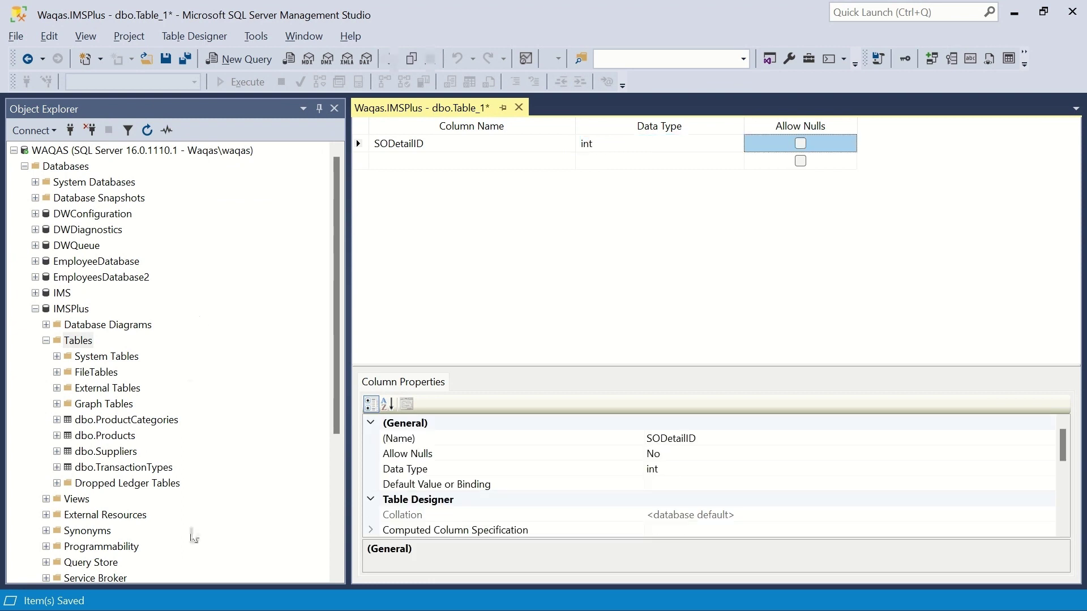
Make SODetailID an identity column and set it as the table's primary key.
{"action": "scroll", "coordinate": [460, 504], "scroll_direction": "down", "scroll_amount": 4}
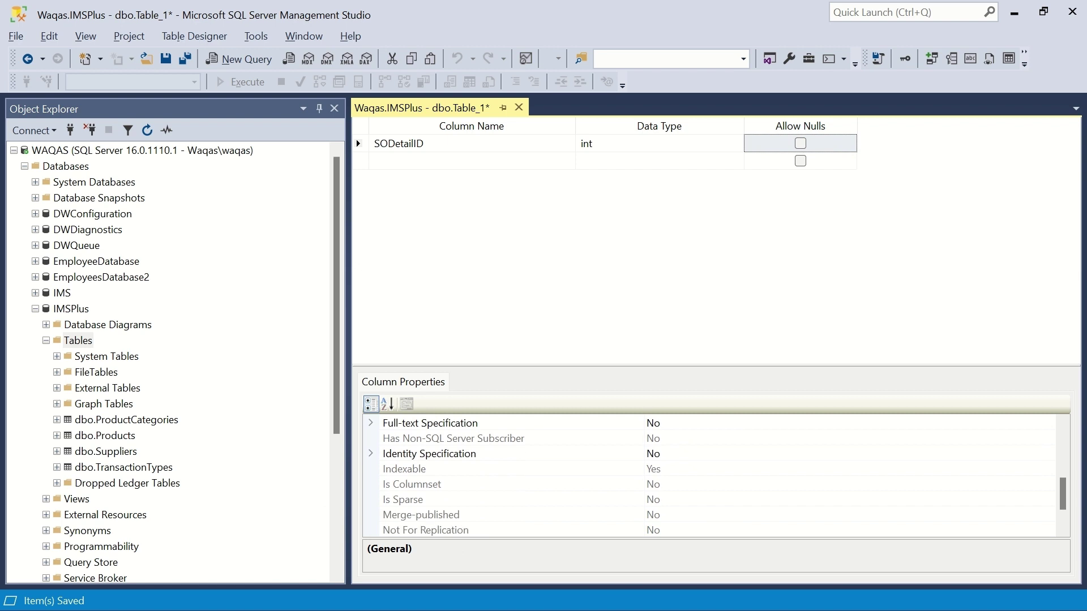
{"action": "left_click", "coordinate": [372, 454]}
{"action": "double_click", "coordinate": [679, 470]}
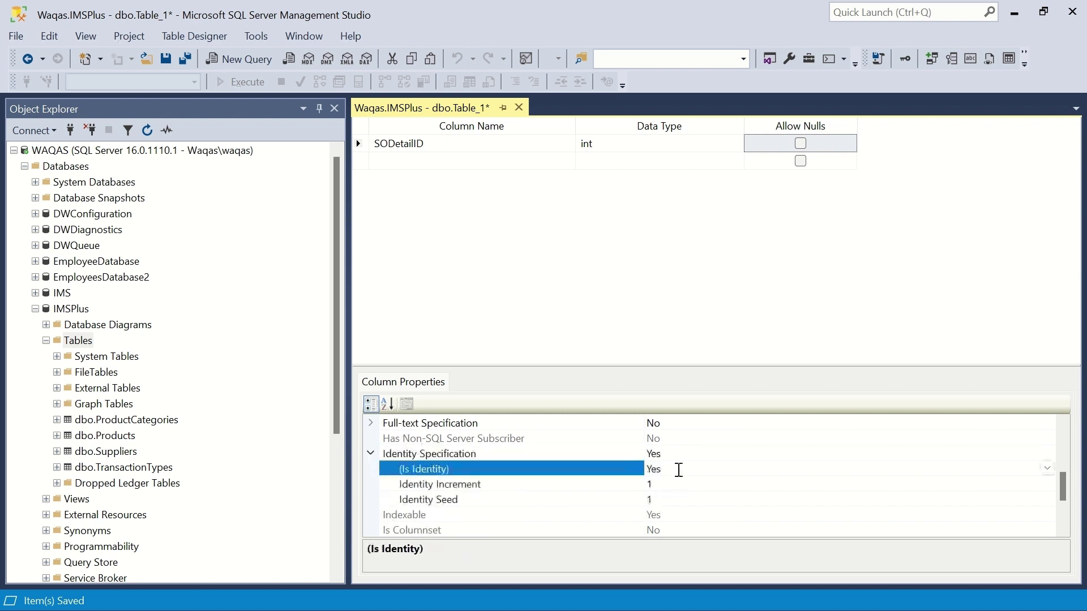
{"action": "left_click", "coordinate": [507, 143]}
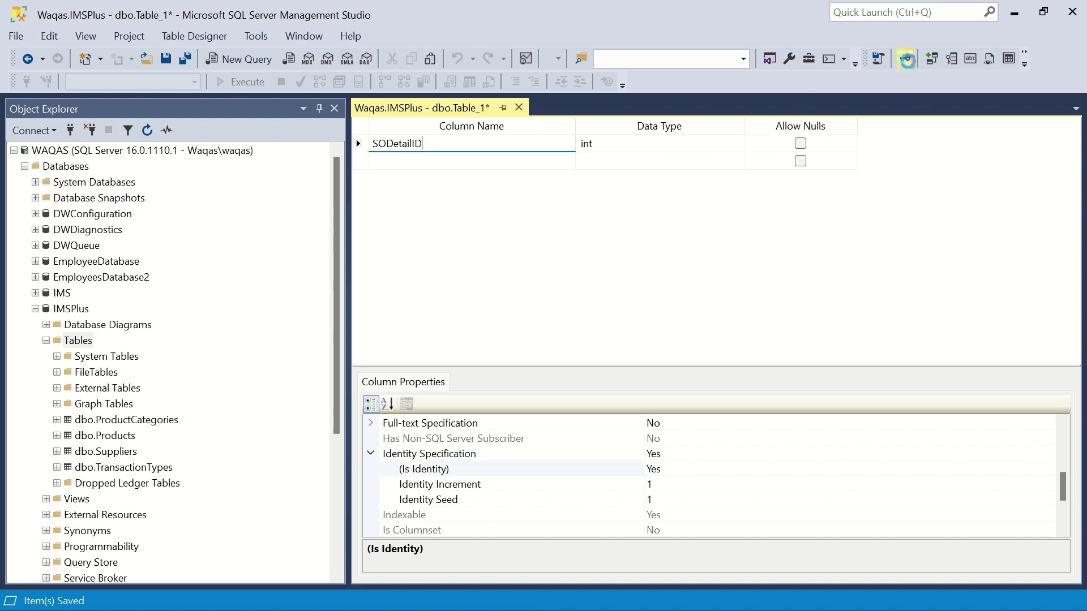
{"action": "left_click", "coordinate": [905, 59]}
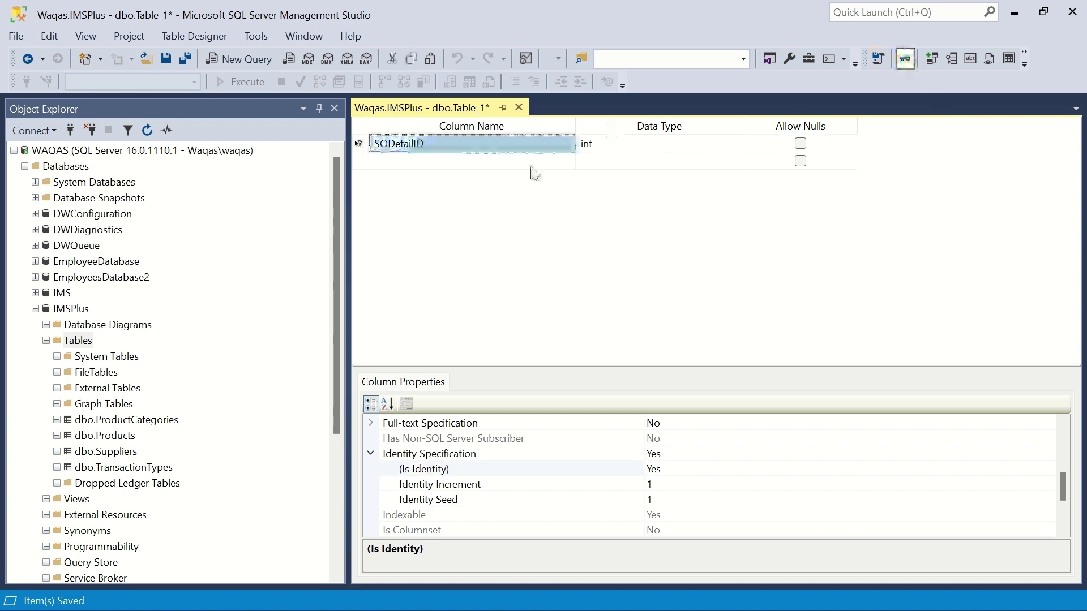
Copy OrderID from the spreadsheet's Sales Order Details list and add it as an int column that does not allow nulls.
{"action": "left_click", "coordinate": [466, 161]}
{"action": "key", "text": "alt+Tab"}
{"action": "key", "text": "Down"}
{"action": "key", "text": "ctrl+c"}
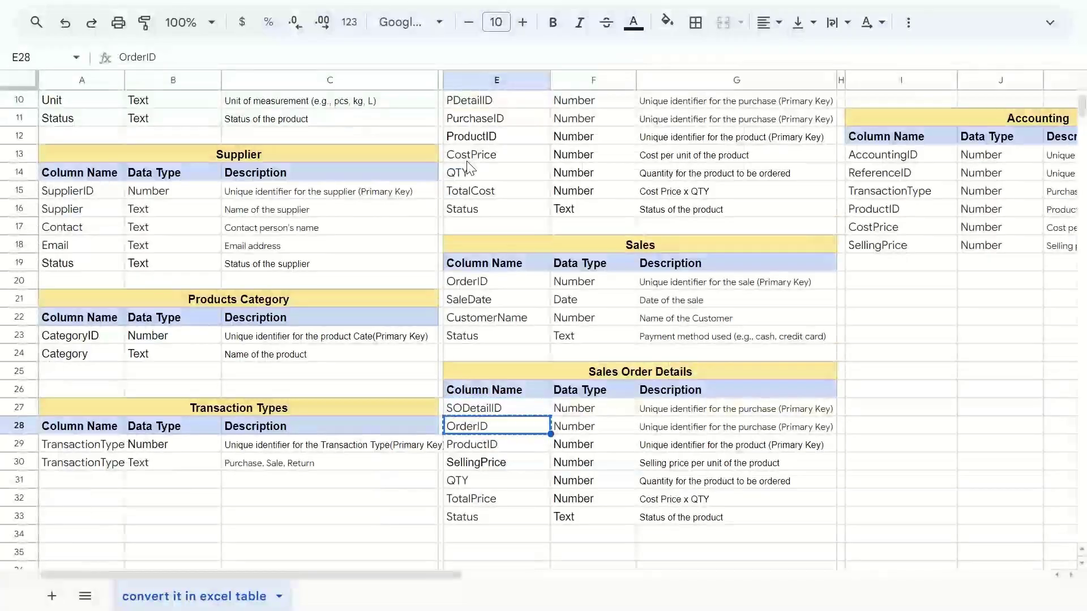
{"action": "key", "text": "alt+Tab"}
{"action": "key", "text": "ctrl+v"}
{"action": "key", "text": "Tab"}
{"action": "type", "text": "int"}
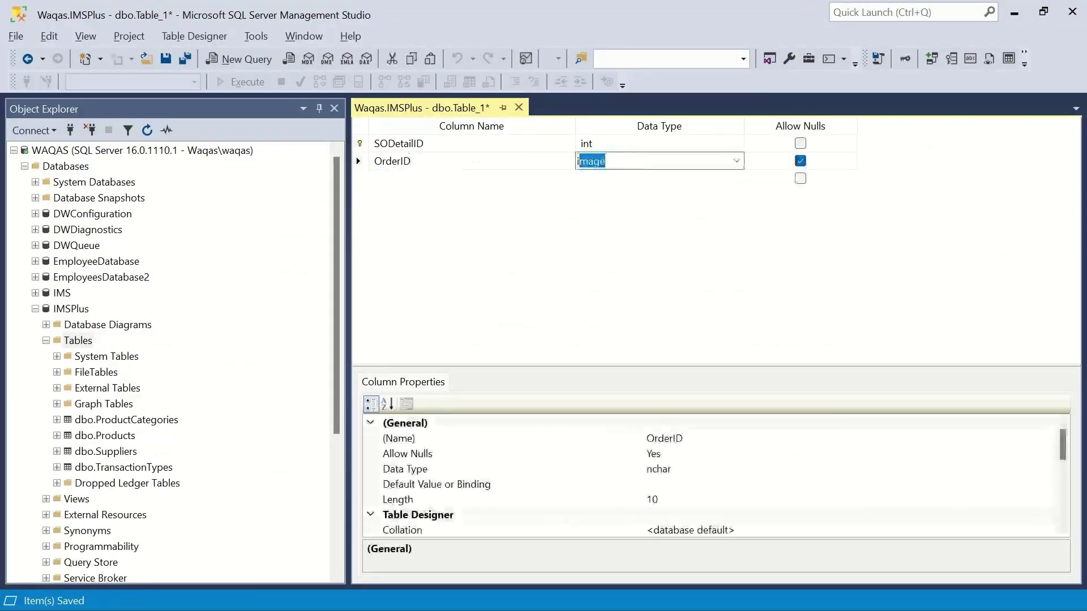
{"action": "key", "text": "Tab"}
{"action": "key", "text": "space"}
{"action": "key", "text": "Tab"}
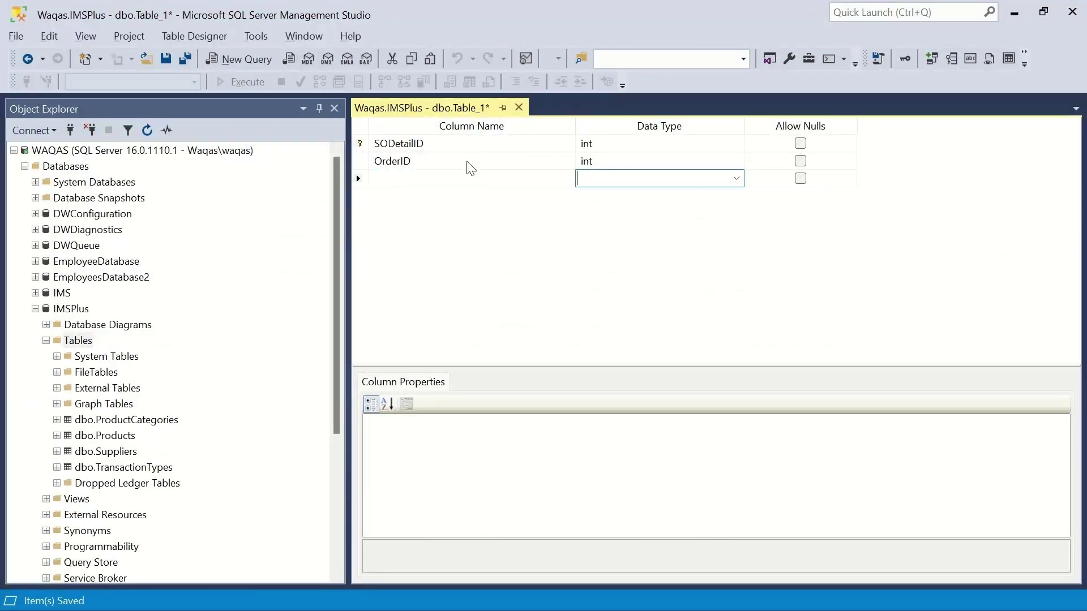
Copy ProductID from the spreadsheet's Sales Order Details list and add it as an int column that does not allow nulls.
{"action": "key", "text": "alt+Tab"}
{"action": "key", "text": "Down"}
{"action": "key", "text": "ctrl+c"}
{"action": "key", "text": "alt+Tab"}
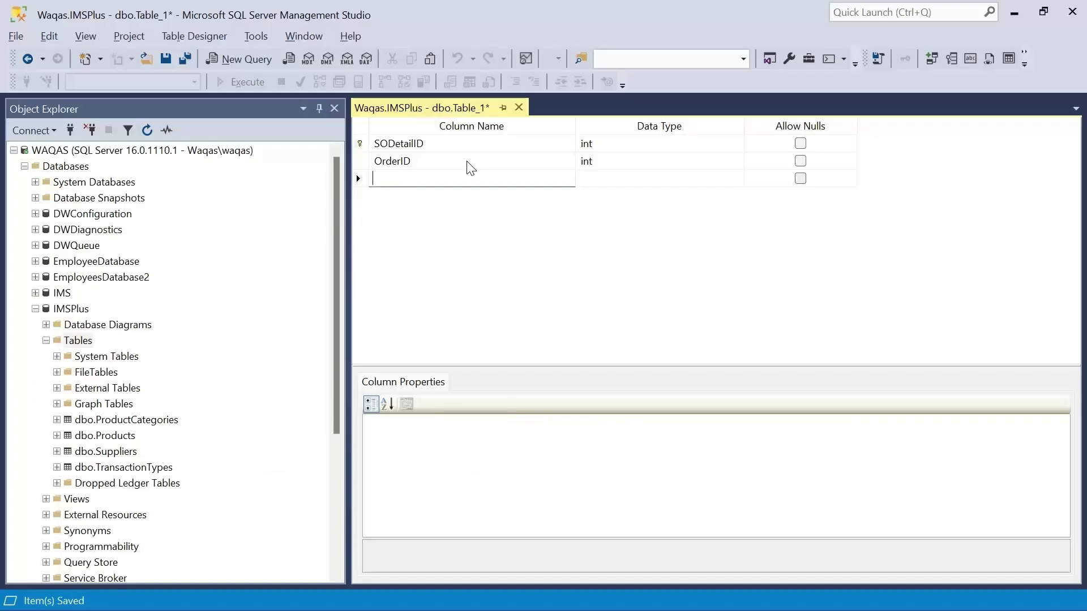
{"action": "key", "text": "ctrl+v"}
{"action": "key", "text": "Tab"}
{"action": "type", "text": "int"}
{"action": "key", "text": "Tab"}
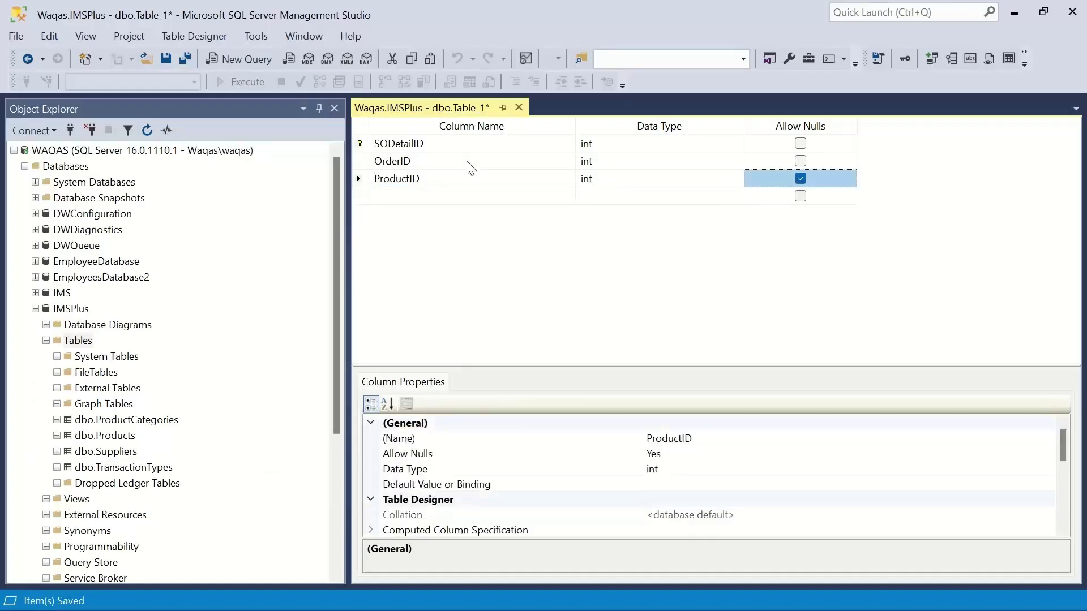
{"action": "key", "text": "space"}
{"action": "key", "text": "Tab"}
Copy SellingPrice from the spreadsheet's Sales Order Details list and add it as an int column that does not allow nulls.
{"action": "key", "text": "alt+Tab"}
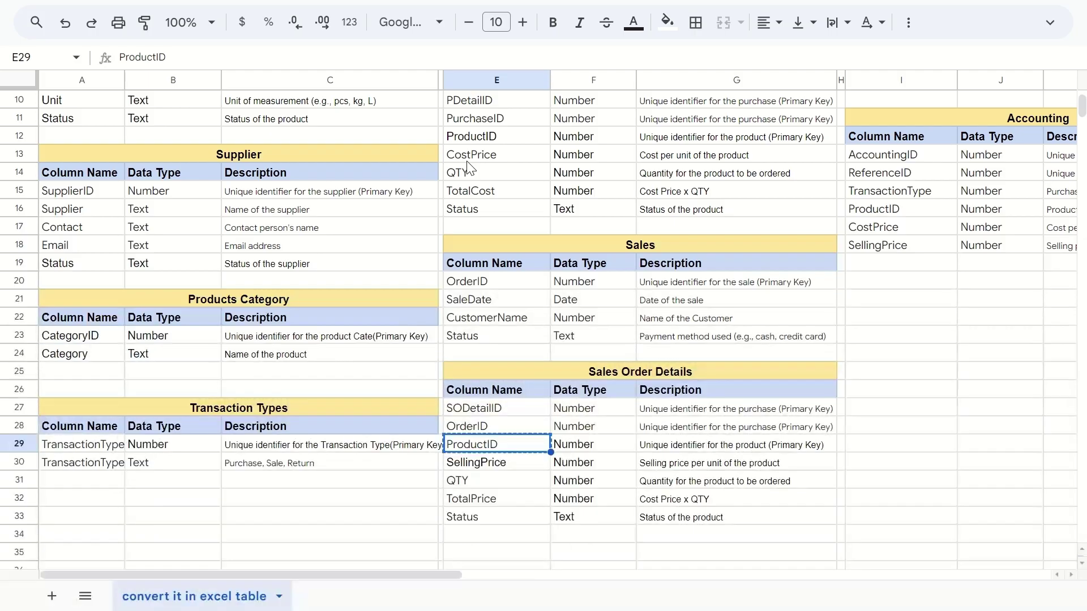
{"action": "key", "text": "Down"}
{"action": "key", "text": "ctrl+c"}
{"action": "key", "text": "alt+Tab"}
{"action": "key", "text": "ctrl+v"}
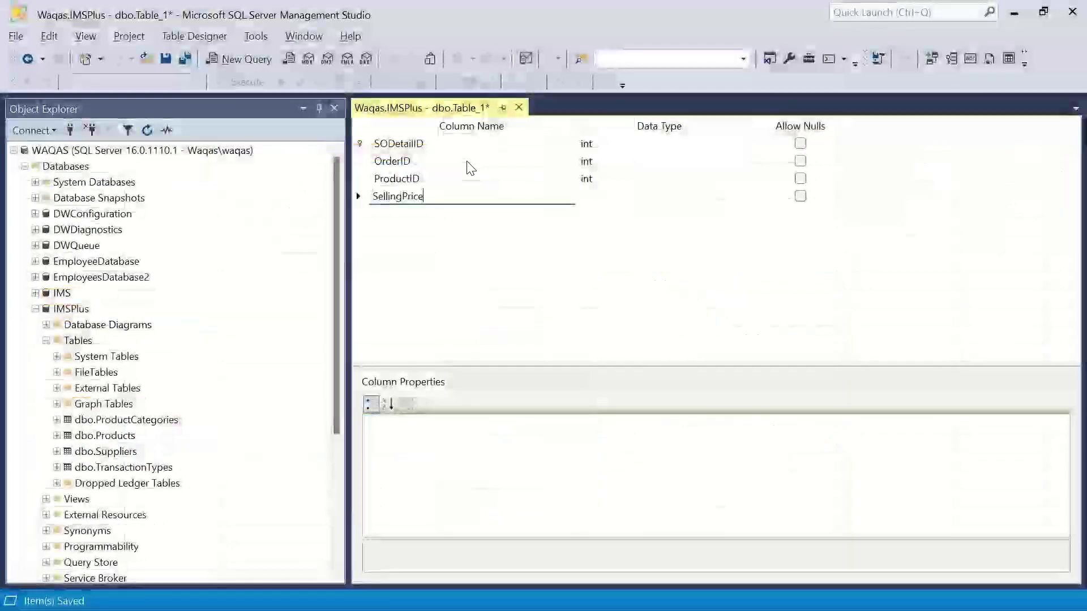
{"action": "key", "text": "Tab"}
{"action": "type", "text": "int"}
{"action": "key", "text": "Tab"}
{"action": "key", "text": "space"}
{"action": "key", "text": "Tab"}
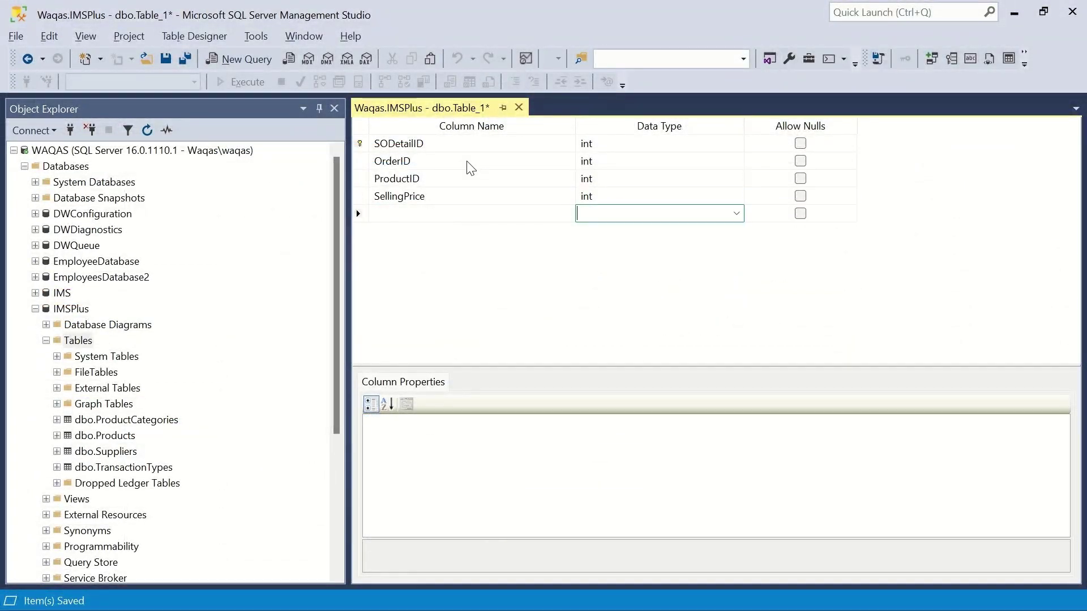
Copy QTY from the spreadsheet's Sales Order Details list and add it as an int column that does not allow nulls.
{"action": "key", "text": "alt+Tab"}
{"action": "key", "text": "Down"}
{"action": "key", "text": "ctrl+c"}
{"action": "key", "text": "alt+Tab"}
{"action": "key", "text": "ctrl+v"}
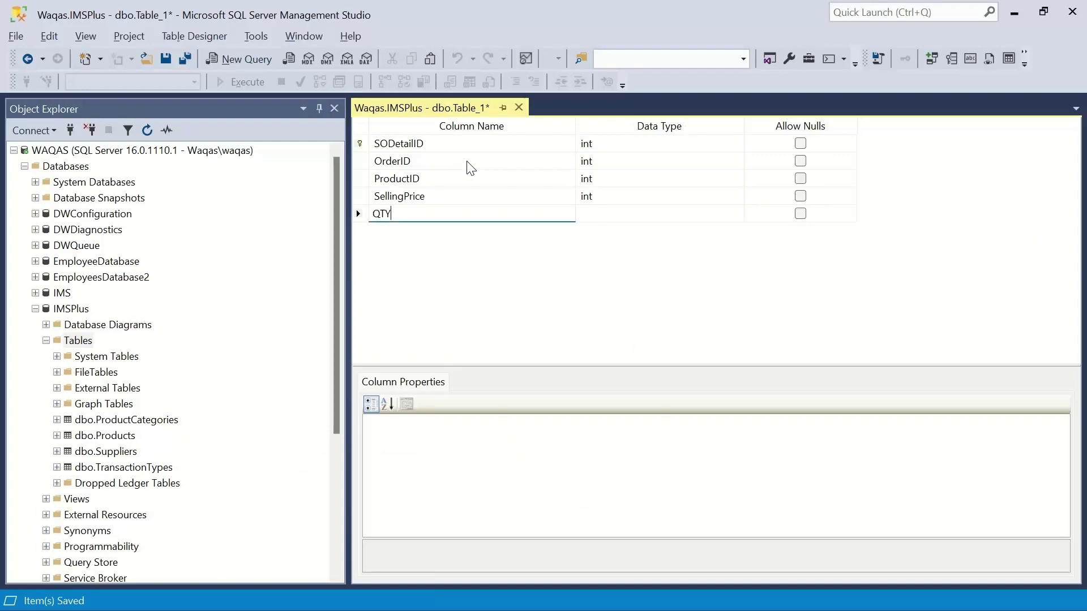
{"action": "key", "text": "Tab"}
{"action": "type", "text": "int"}
{"action": "key", "text": "Tab"}
{"action": "key", "text": "space"}
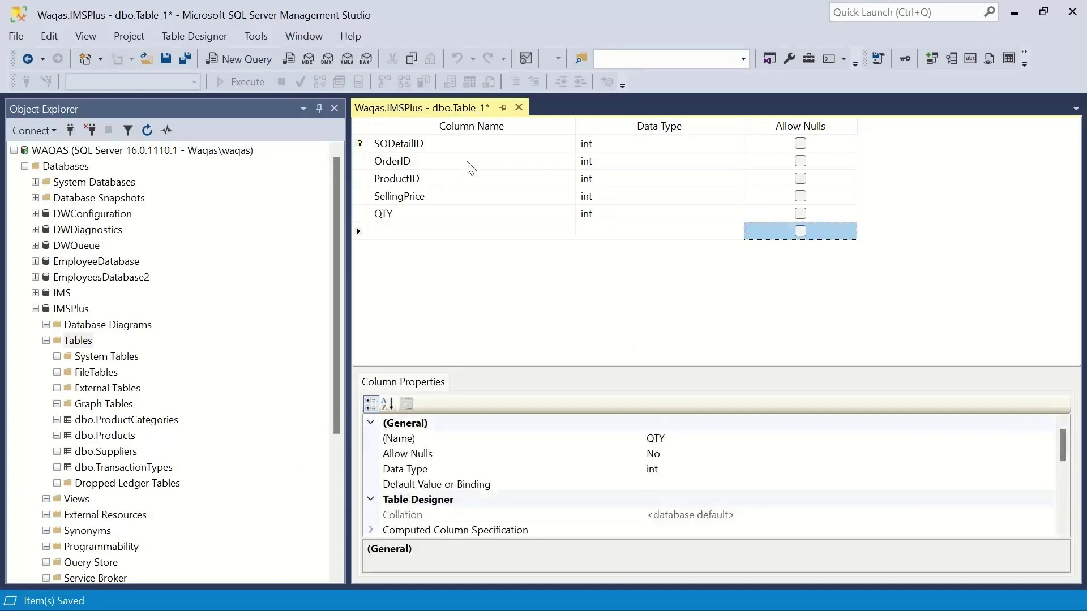
{"action": "key", "text": "Tab"}
Copy TotalPrice from the spreadsheet's Sales Order Details list and add it as an int column that does not allow nulls.
{"action": "key", "text": "alt+Tab"}
{"action": "key", "text": "Down"}
{"action": "key", "text": "ctrl+c"}
{"action": "key", "text": "alt+Tab"}
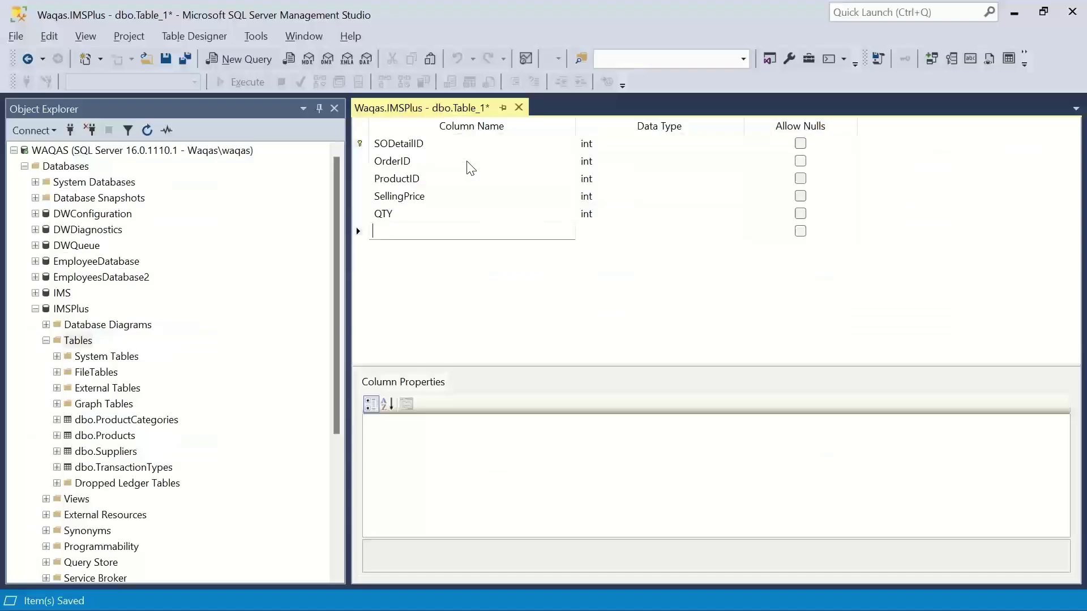
{"action": "key", "text": "ctrl+v"}
{"action": "key", "text": "Tab"}
{"action": "type", "text": "in"}
{"action": "key", "text": "Tab"}
{"action": "key", "text": "space"}
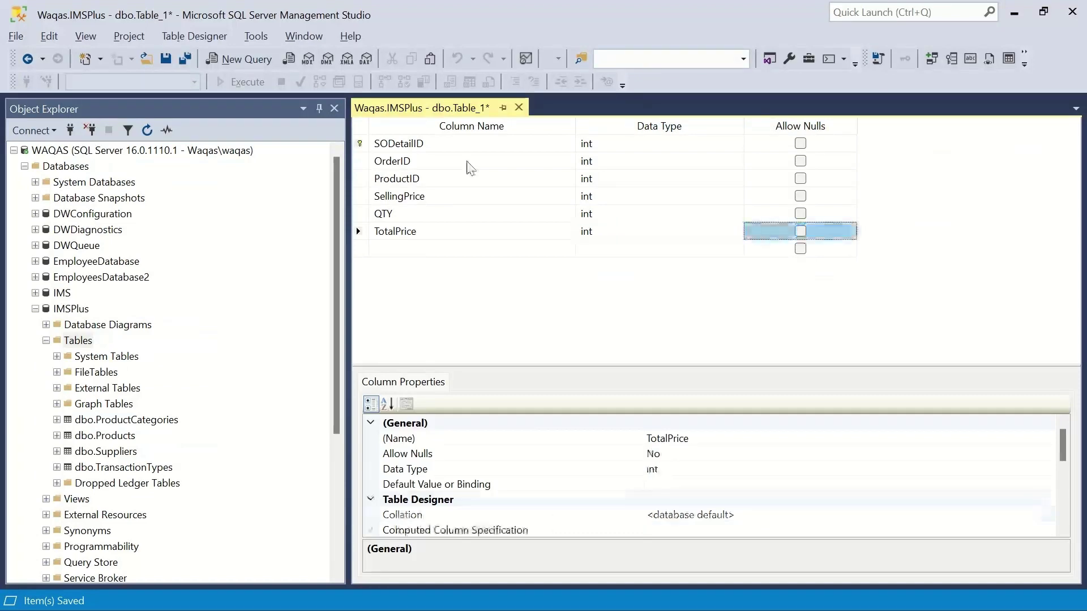
{"action": "key", "text": "Tab"}
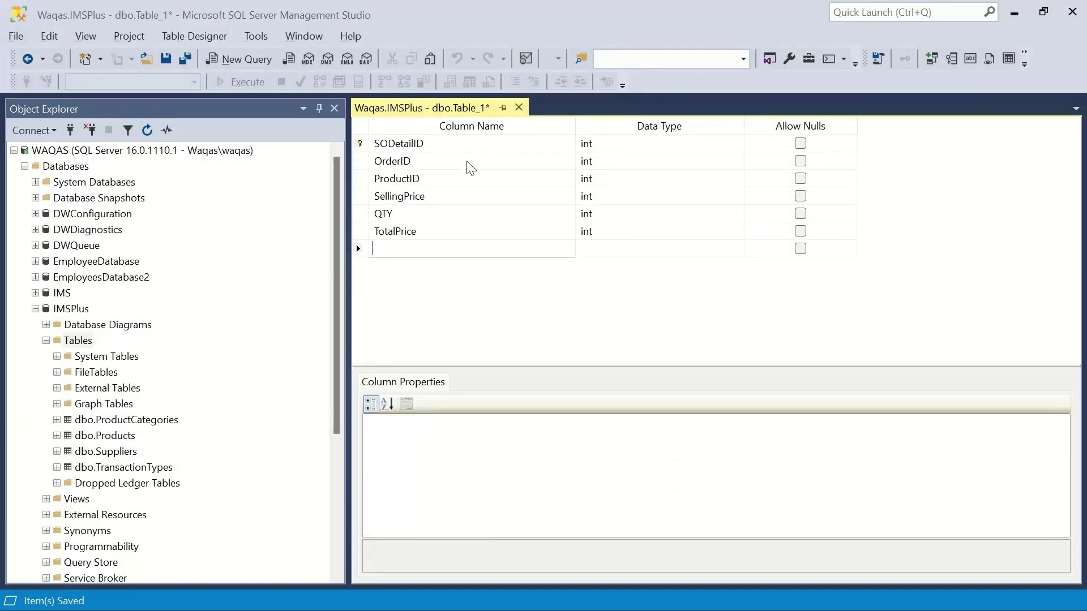
Copy Status from the spreadsheet's Sales Order Details list and add it as a varchar(20) column that does not allow nulls.
{"action": "key", "text": "alt+Tab"}
{"action": "key", "text": "Down"}
{"action": "key", "text": "ctrl+c"}
{"action": "key", "text": "alt+Tab"}
{"action": "key", "text": "ctrl+v"}
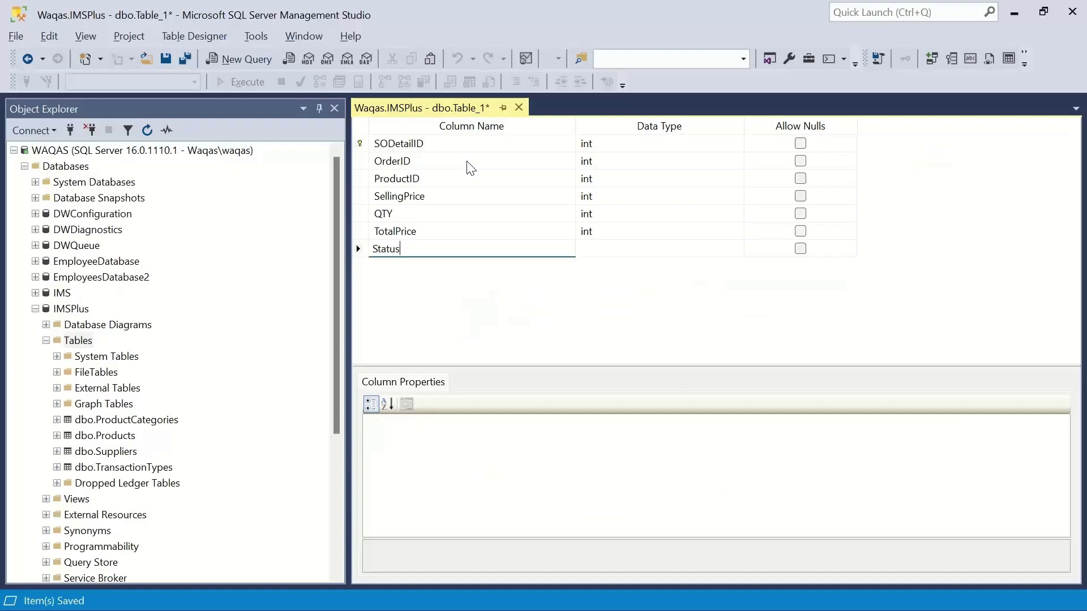
{"action": "key", "text": "Tab"}
{"action": "type", "text": "varc"}
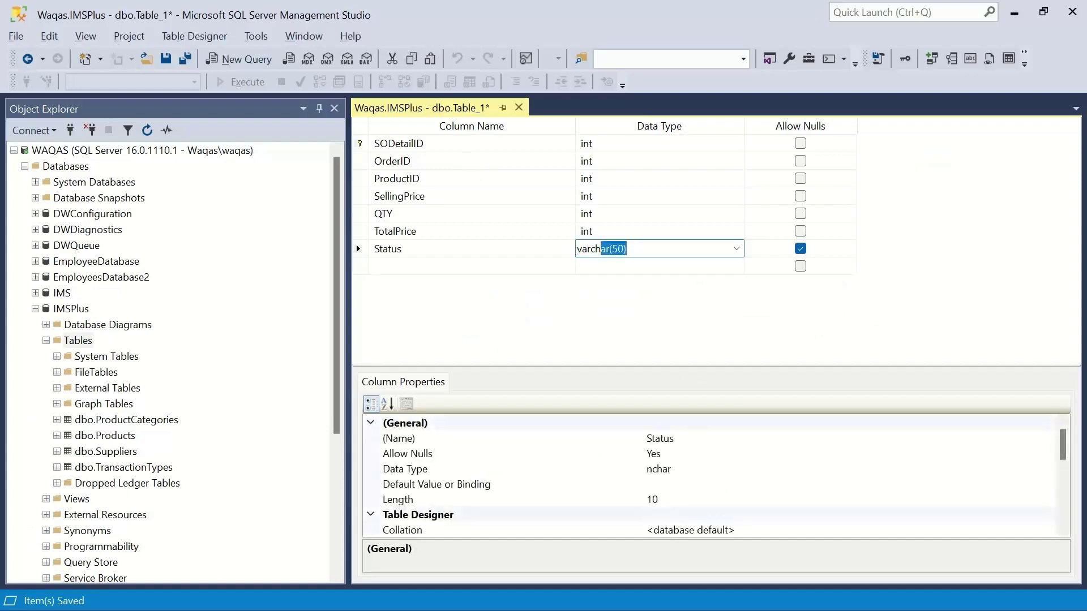
{"action": "left_click", "coordinate": [619, 247]}
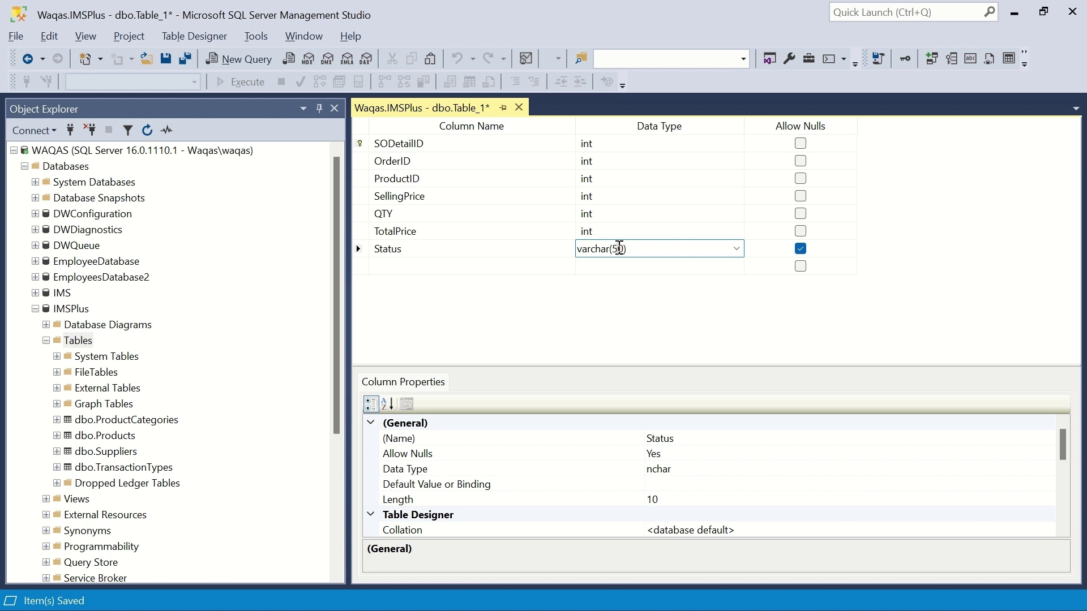
{"action": "key", "text": "BackSpace"}
{"action": "type", "text": "2"}
{"action": "key", "text": "Tab"}
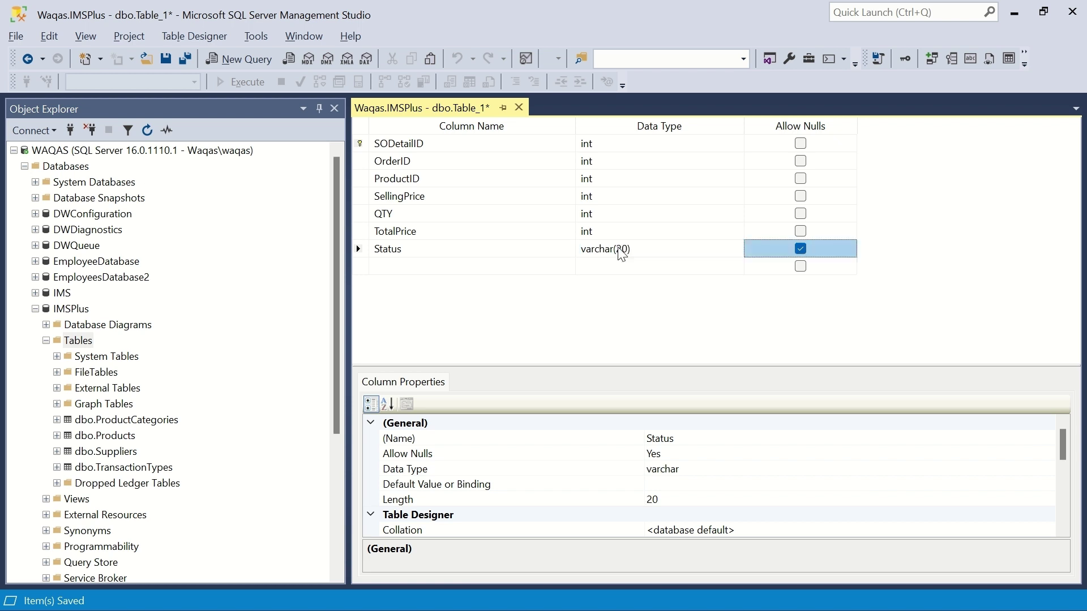
{"action": "key", "text": "space"}
Save the new table under the name SalesDetails and close its designer.
{"action": "key", "text": "ctrl+s"}
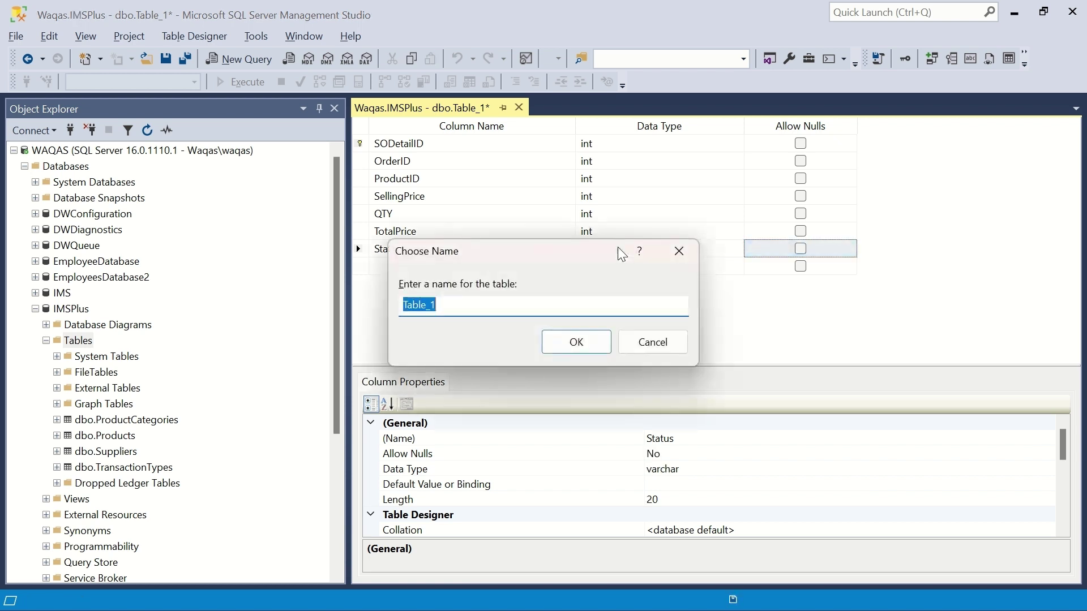
{"action": "key", "text": "alt+Tab"}
{"action": "key", "text": "alt+Tab"}
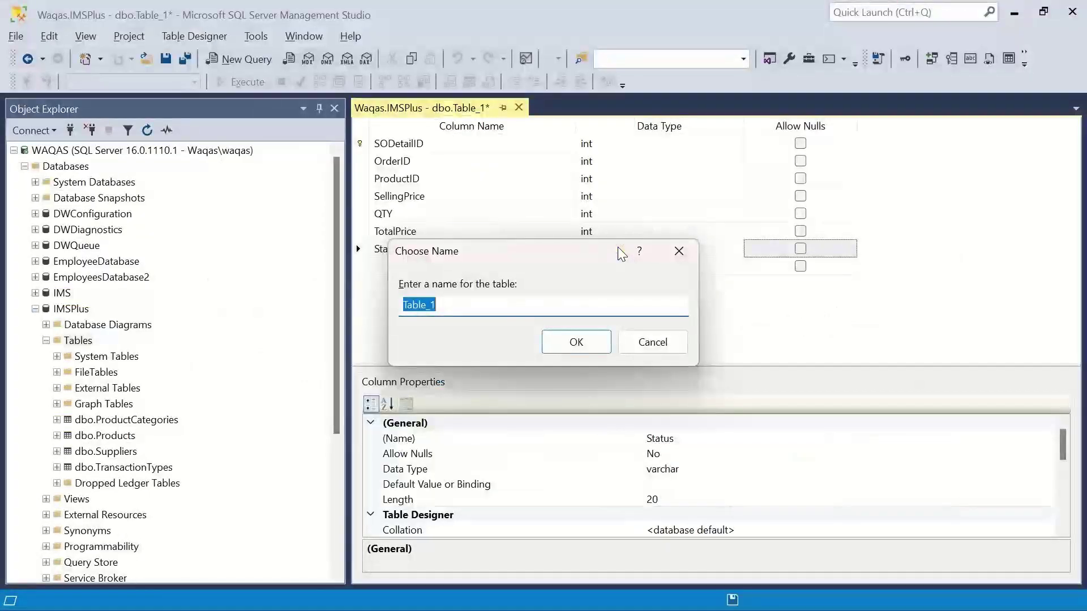
{"action": "type", "text": "SalesDetails"}
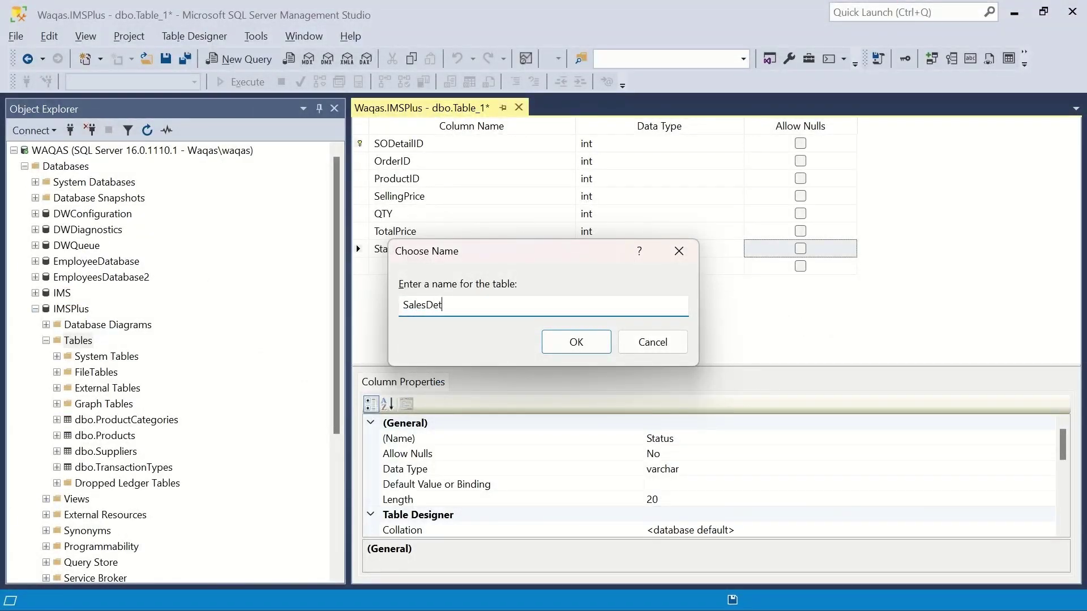
{"action": "key", "text": "Return"}
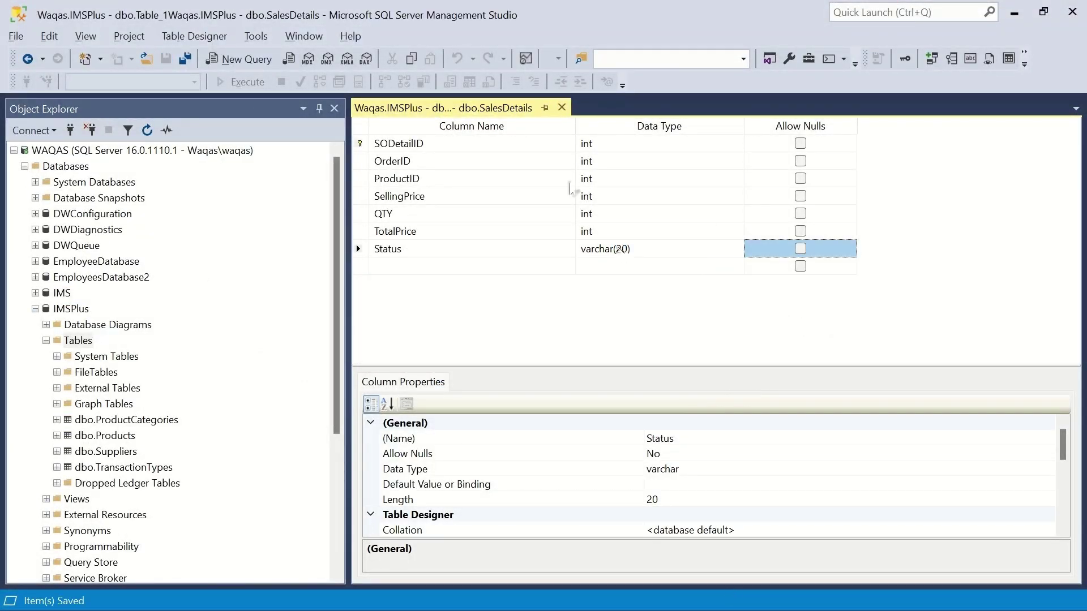
{"action": "left_click", "coordinate": [562, 108]}
Examine the Purchase, Inventory and Accounting column lists in the spreadsheet.
{"action": "key", "text": "alt+Tab"}
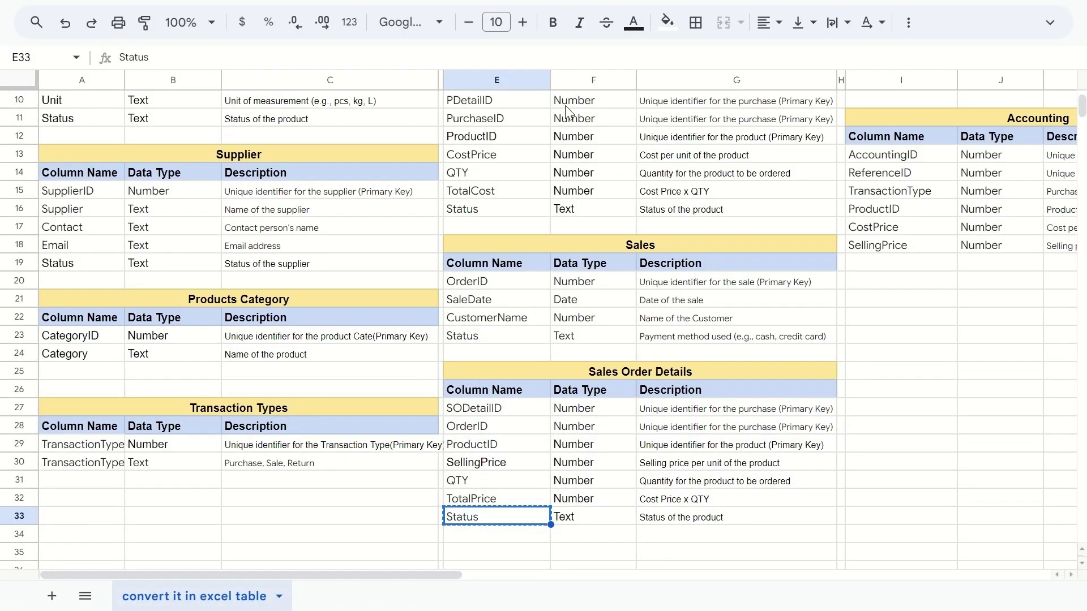
{"action": "scroll", "coordinate": [564, 105], "scroll_direction": "up", "scroll_amount": 5}
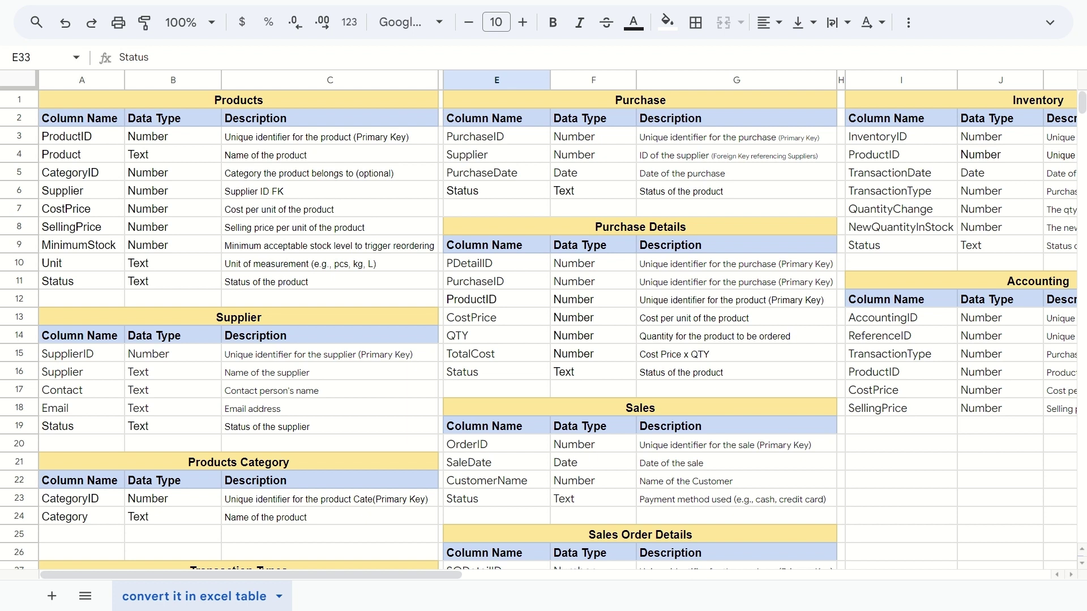
{"action": "left_click", "coordinate": [805, 178]}
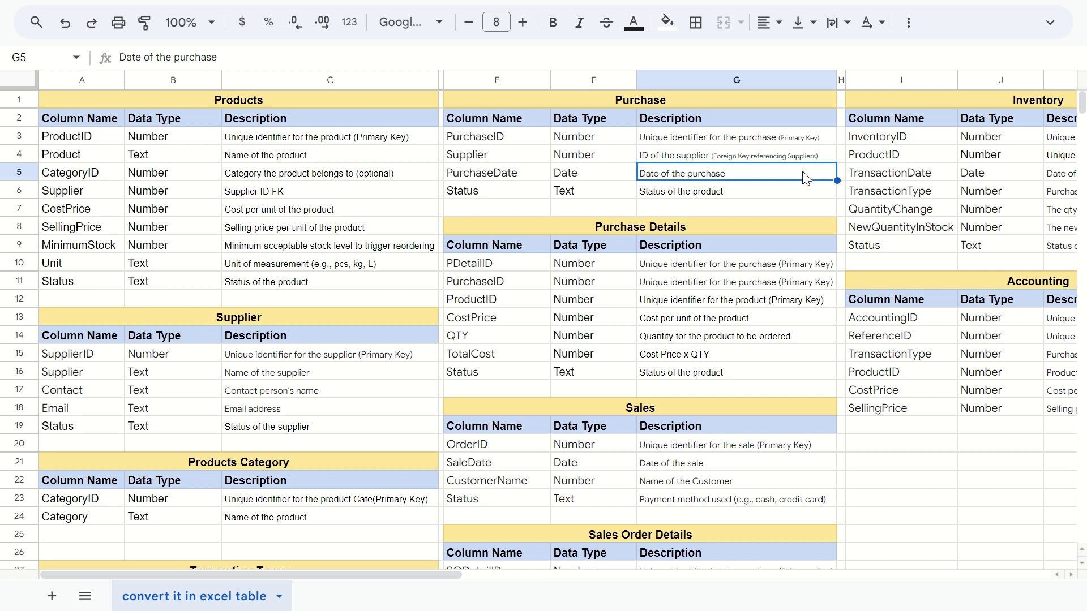
{"action": "scroll", "coordinate": [544, 317], "scroll_direction": "right", "scroll_amount": 5}
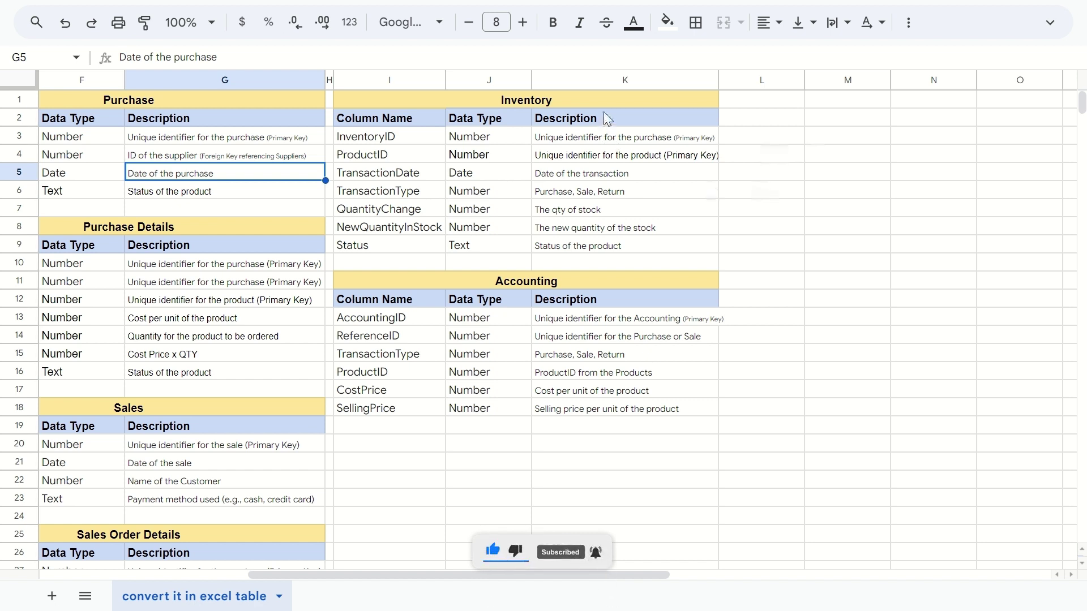
Copy InventoryID from the spreadsheet's Inventory list, then start a new IMSPlus table with it as an int column that does not allow nulls.
{"action": "left_click", "coordinate": [423, 140]}
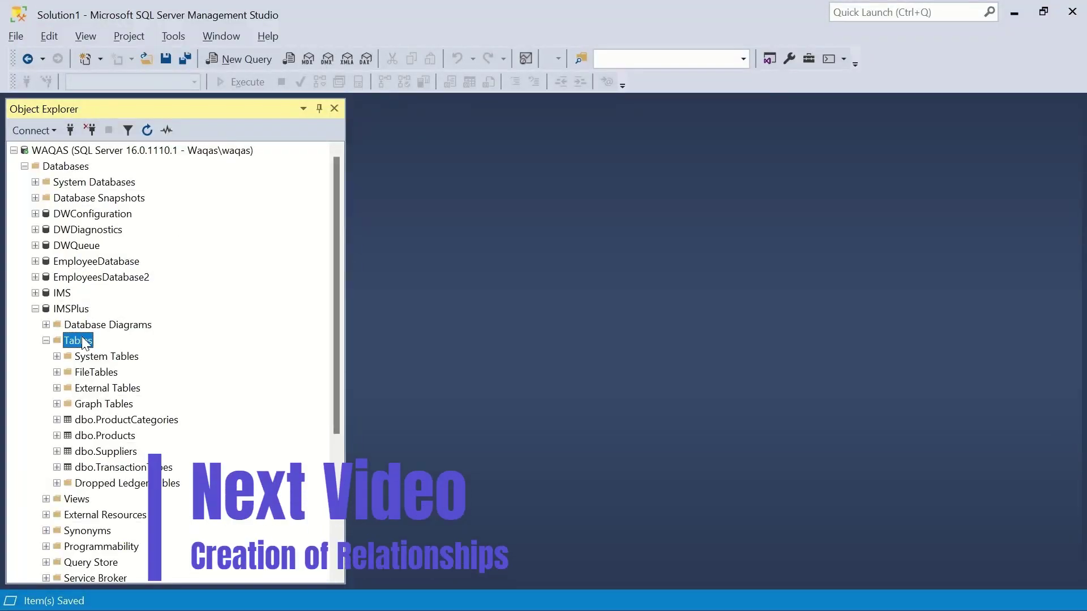
{"action": "right_click", "coordinate": [82, 340]}
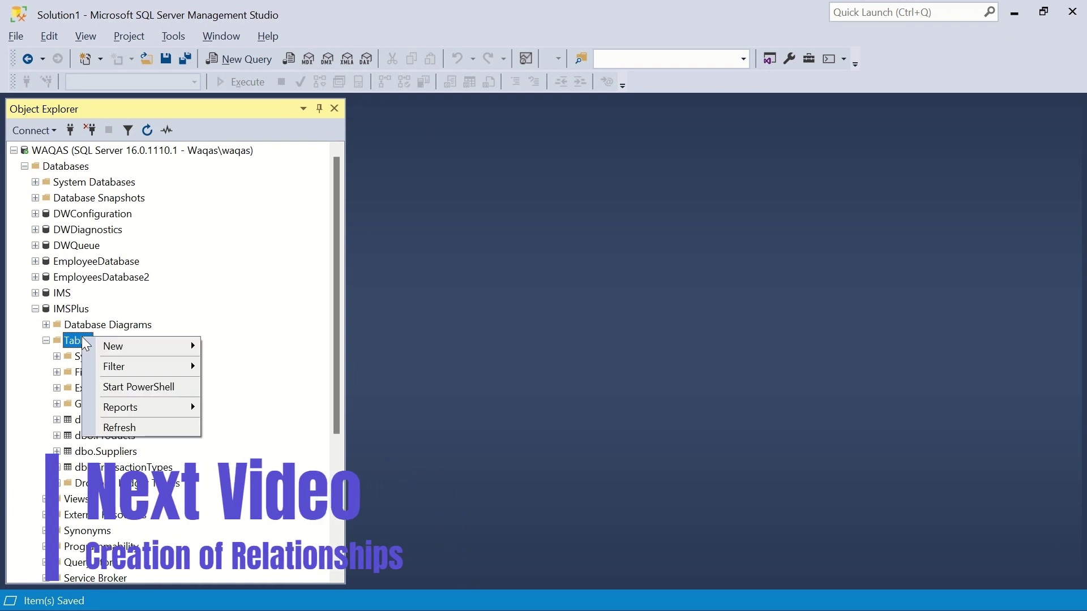
{"action": "mouse_move", "coordinate": [120, 346]}
{"action": "left_click", "coordinate": [262, 345]}
{"action": "type", "text": "InventoryID"}
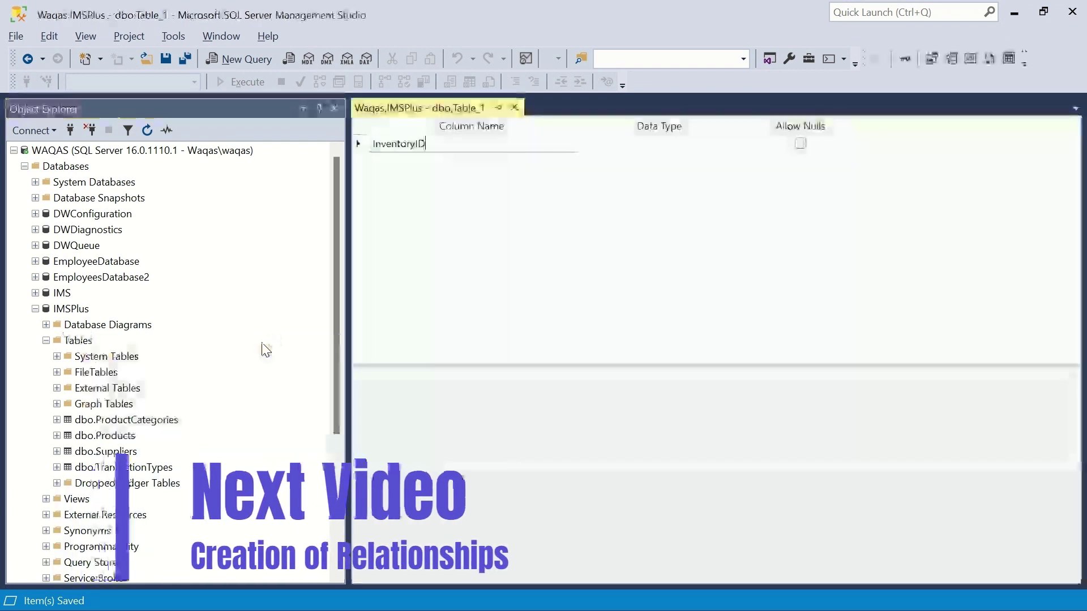
{"action": "key", "text": "Tab"}
{"action": "type", "text": "int"}
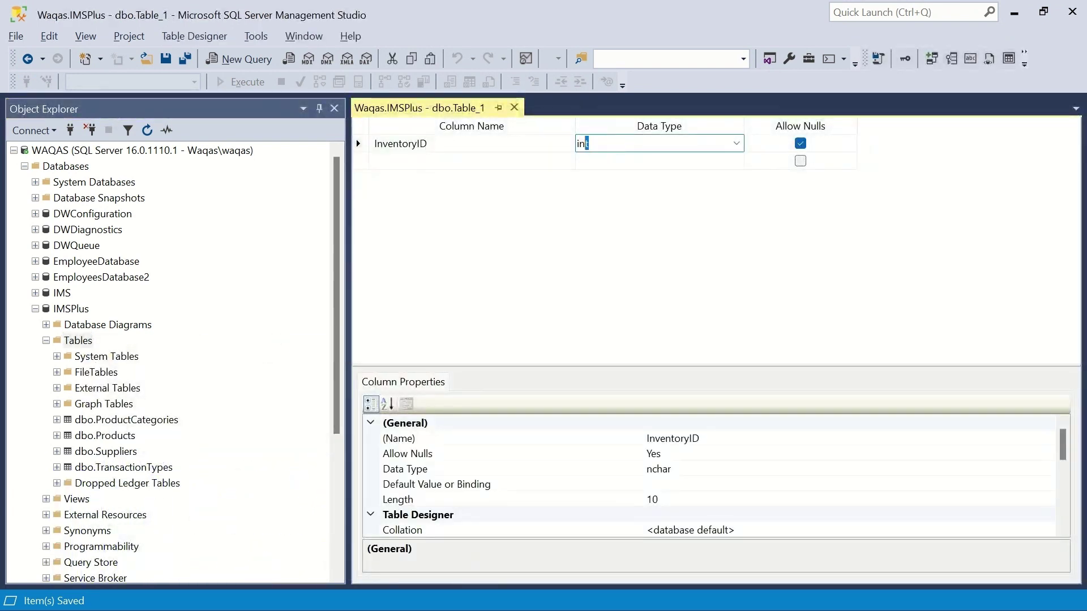
{"action": "key", "text": "Tab"}
{"action": "key", "text": "space"}
Make the InventoryID column an identity column and set it as the table's primary key.
{"action": "scroll", "coordinate": [709, 476], "scroll_direction": "down", "scroll_amount": 4}
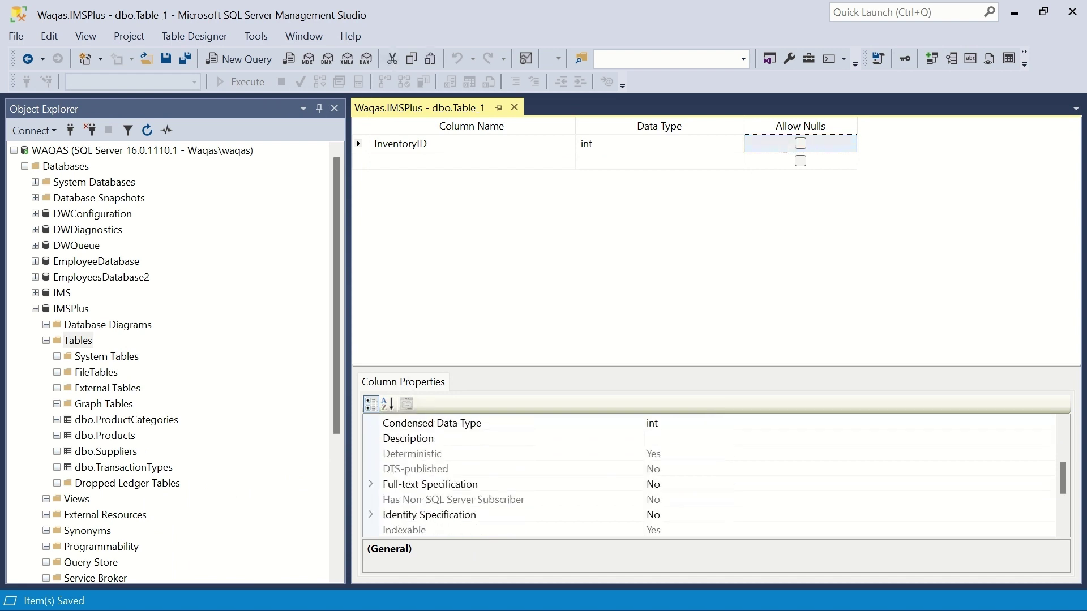
{"action": "left_click", "coordinate": [370, 438]}
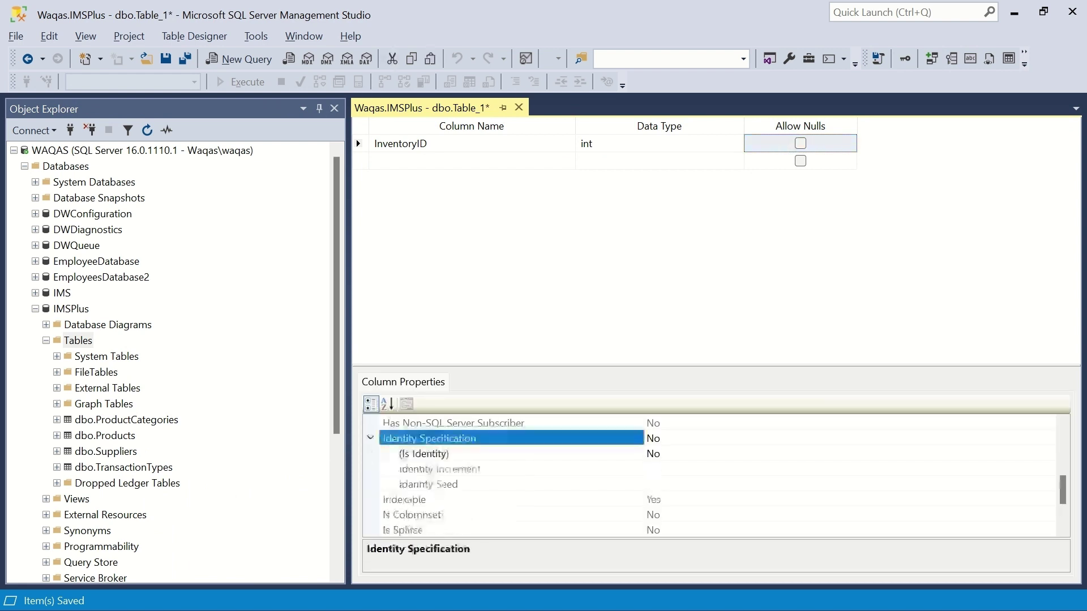
{"action": "double_click", "coordinate": [673, 453]}
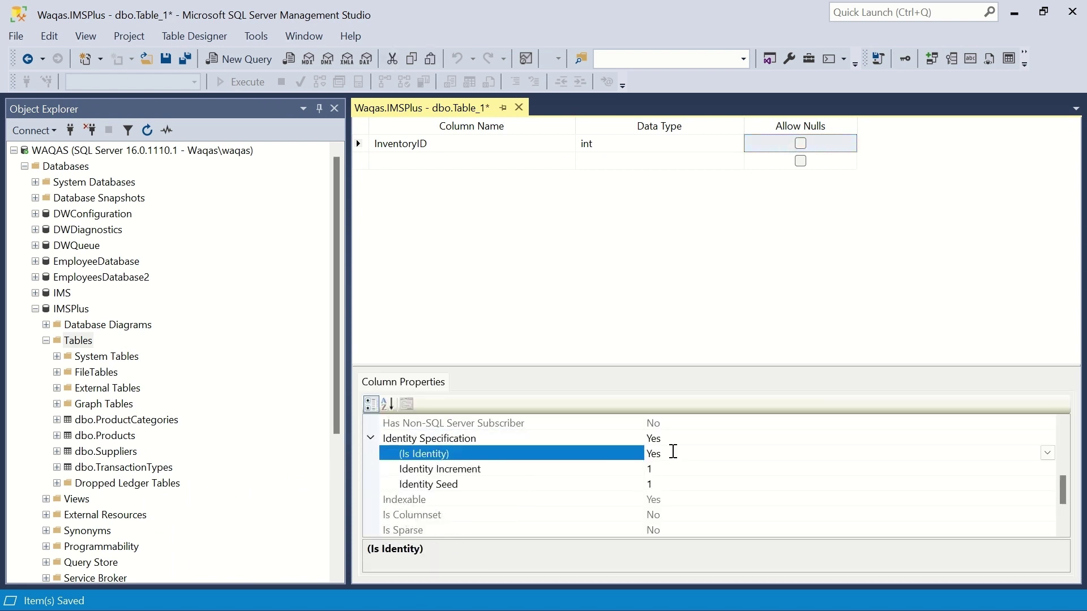
{"action": "left_click", "coordinate": [677, 143]}
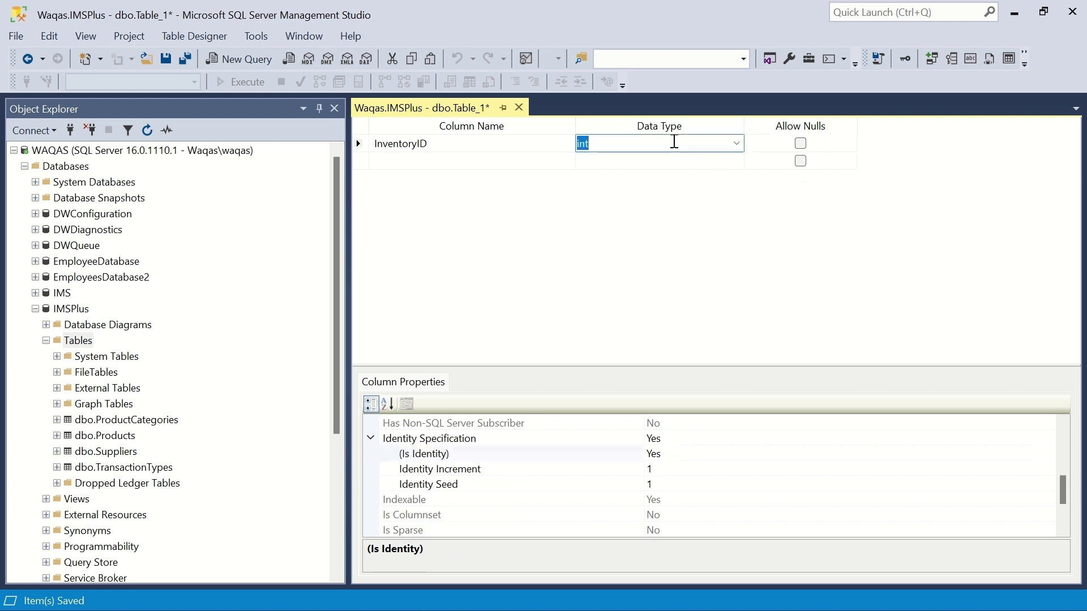
{"action": "left_click", "coordinate": [906, 57]}
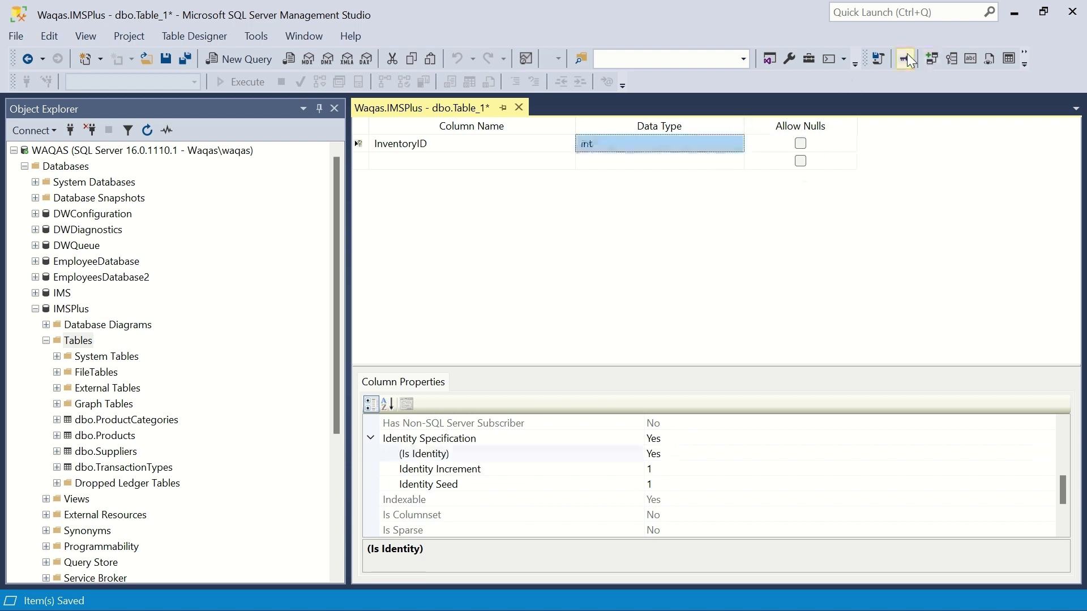
Copy ProductID from the spreadsheet's Inventory list and add it as an int column that does not allow nulls.
{"action": "left_click", "coordinate": [446, 149]}
{"action": "key", "text": "alt+Tab"}
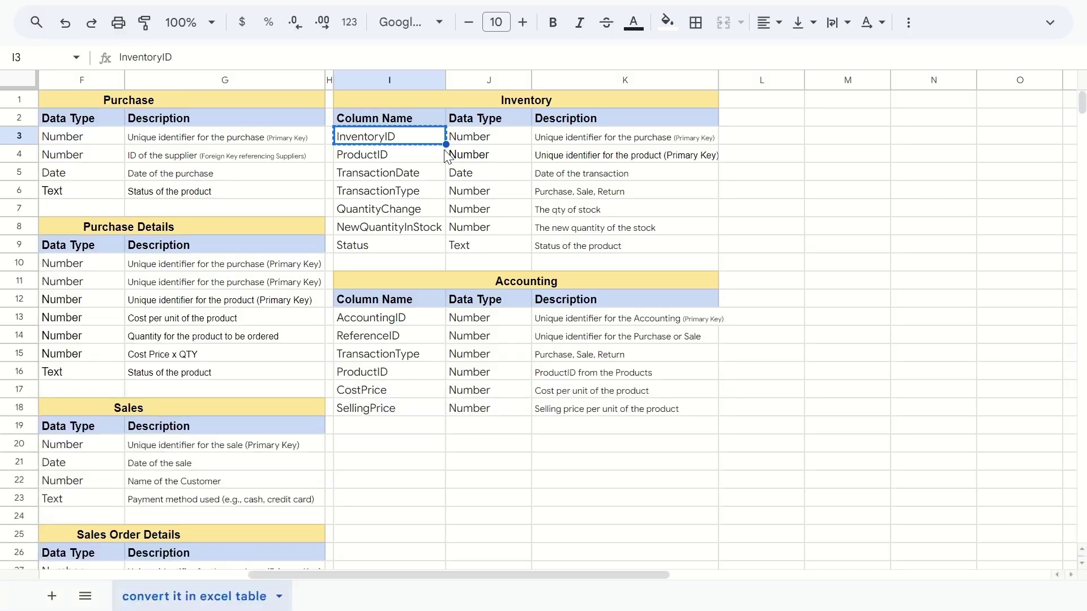
{"action": "key", "text": "Down"}
{"action": "key", "text": "ctrl+c"}
{"action": "key", "text": "alt+Tab"}
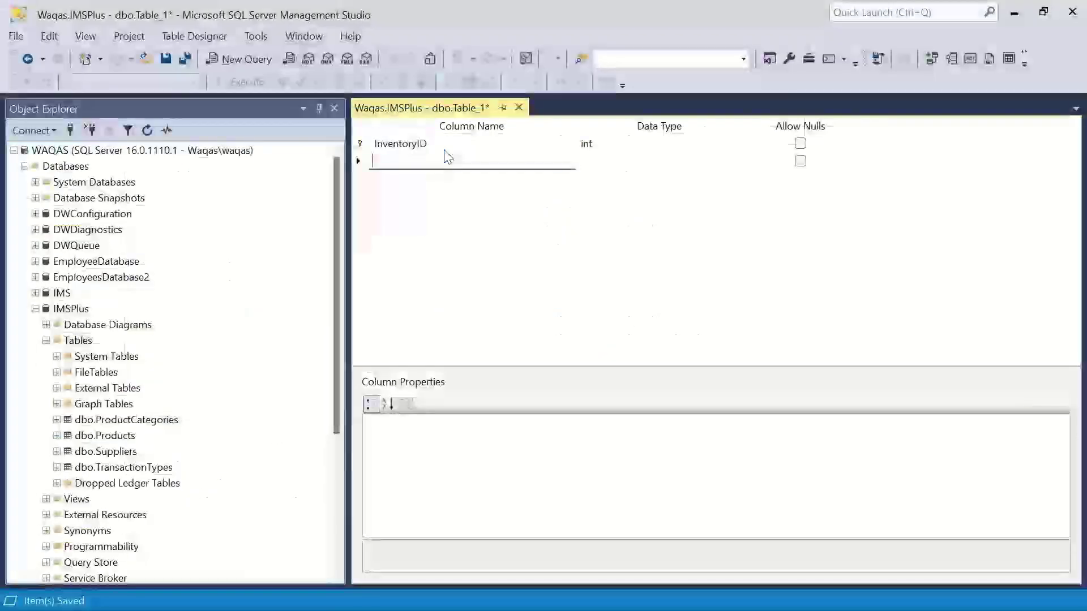
{"action": "key", "text": "ctrl+v"}
{"action": "key", "text": "Tab"}
{"action": "type", "text": "int"}
{"action": "key", "text": "Tab"}
{"action": "key", "text": "space"}
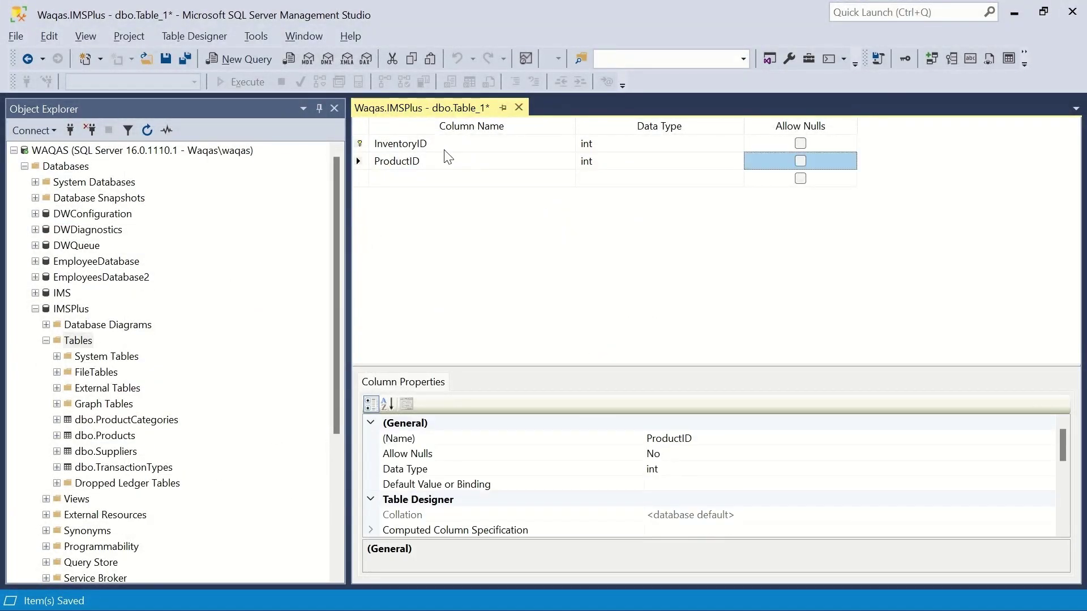
Copy TransactionDate from the spreadsheet's Inventory list and add it as a date column that does not allow nulls.
{"action": "key", "text": "shift+Tab"}
{"action": "key", "text": "shift+Tab"}
{"action": "key", "text": "alt+Tab"}
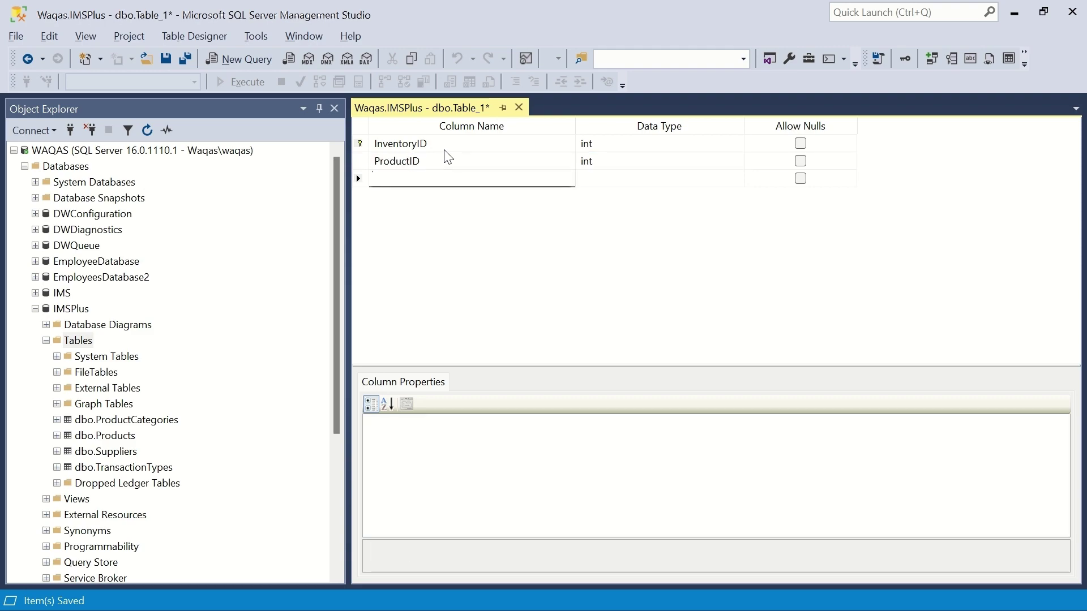
{"action": "key", "text": "Down"}
{"action": "key", "text": "ctrl+c"}
{"action": "key", "text": "alt+Tab"}
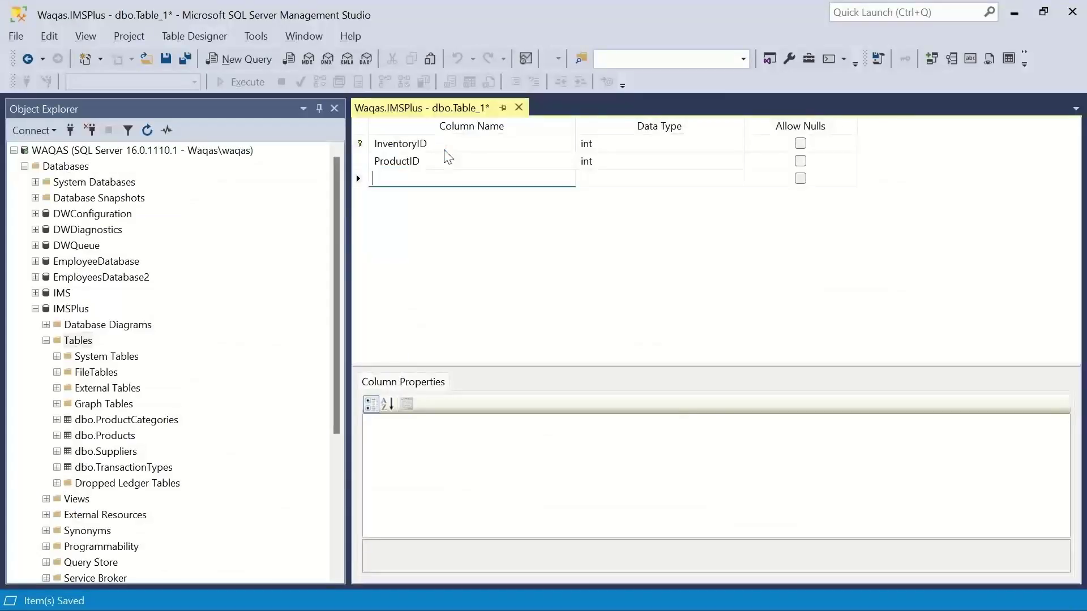
{"action": "key", "text": "ctrl+v"}
{"action": "key", "text": "Tab"}
{"action": "type", "text": "date"}
{"action": "key", "text": "Tab"}
{"action": "key", "text": "space"}
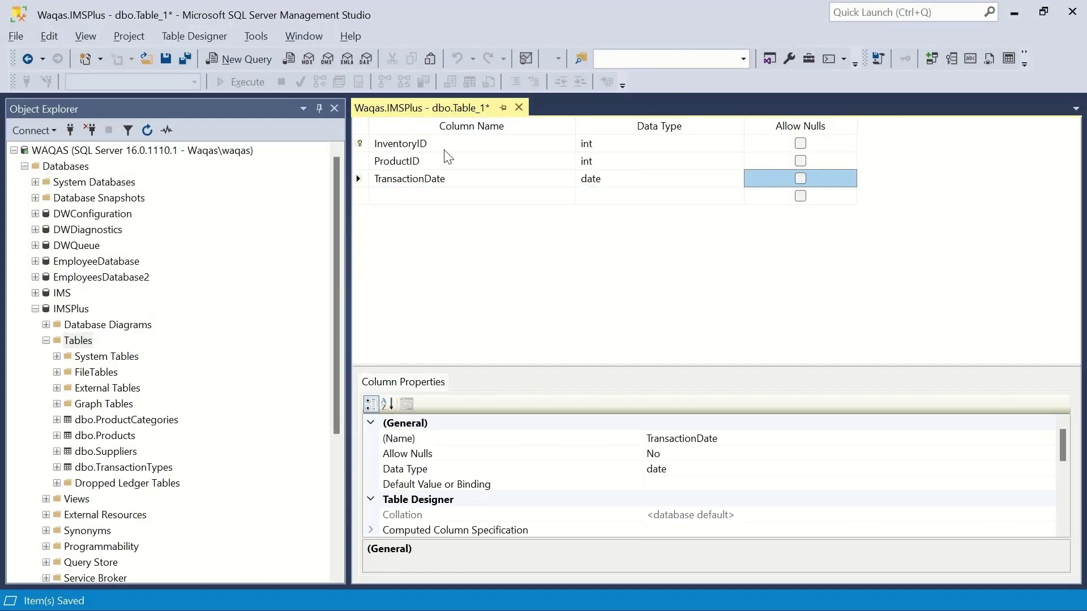
Copy TransactionType from the spreadsheet's Inventory list and add it as an int column that does not allow nulls.
{"action": "key", "text": "Down"}
{"action": "key", "text": "shift+Tab"}
{"action": "key", "text": "shift+Tab"}
{"action": "key", "text": "alt+Tab"}
{"action": "key", "text": "Down"}
{"action": "key", "text": "ctrl+c"}
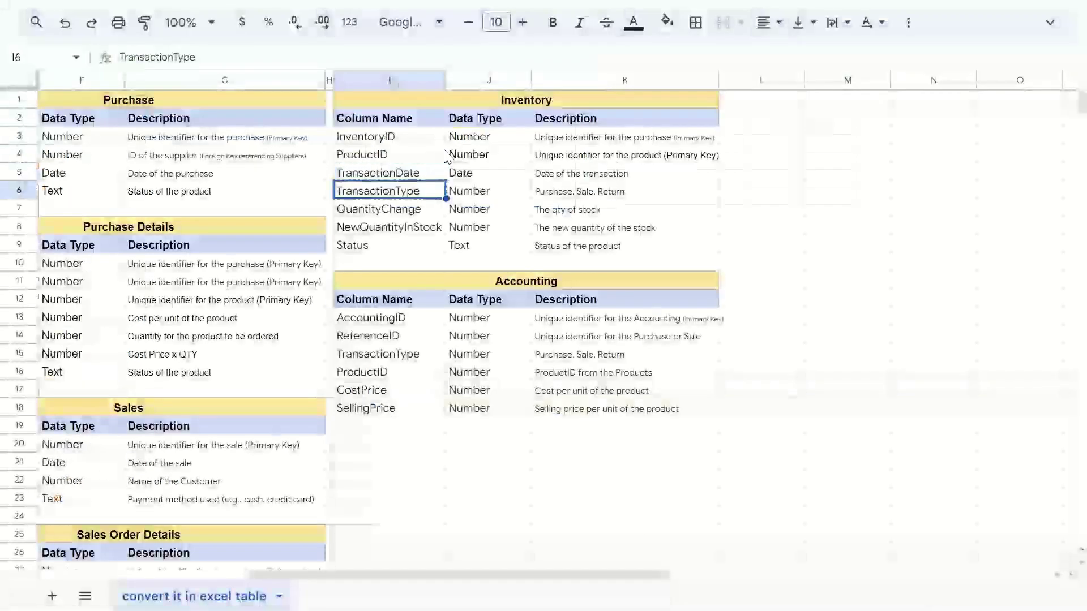
{"action": "key", "text": "alt+Tab"}
{"action": "key", "text": "ctrl+v"}
{"action": "key", "text": "Tab"}
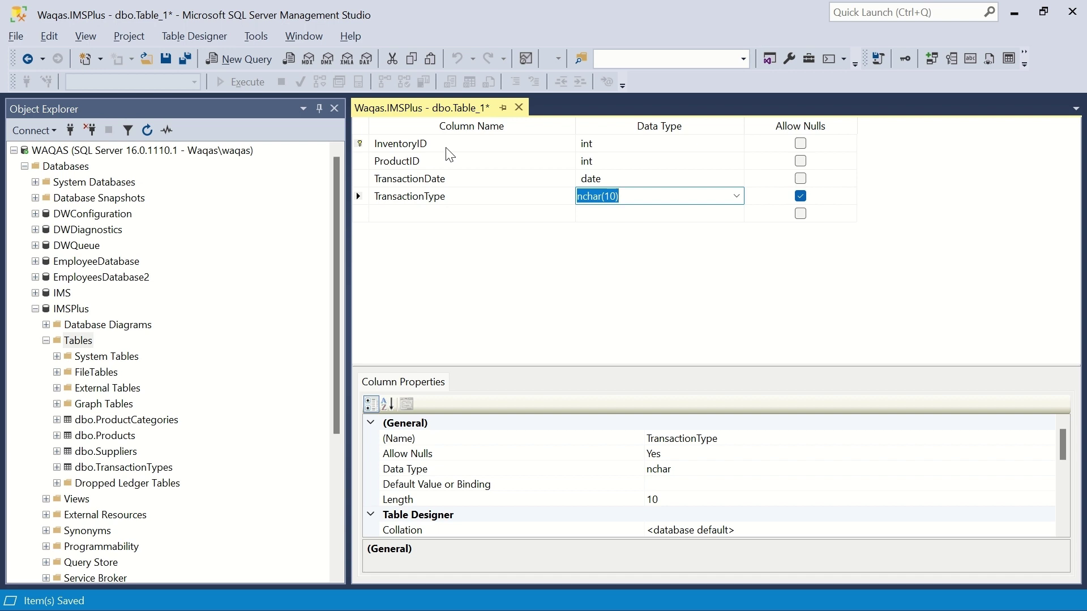
{"action": "type", "text": "int"}
{"action": "key", "text": "Tab"}
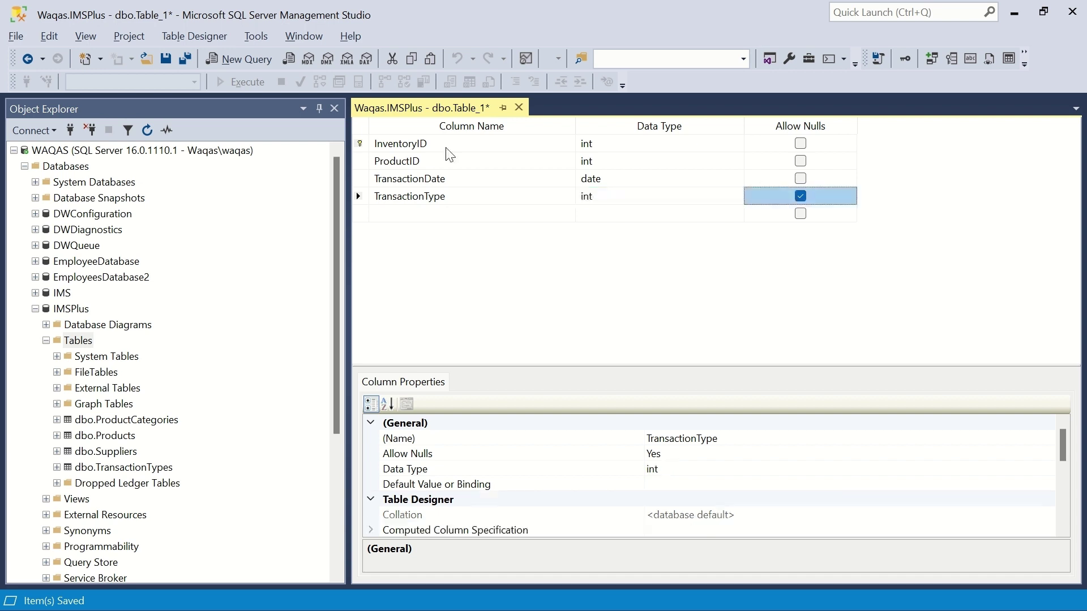
{"action": "key", "text": "space"}
{"action": "key", "text": "Tab"}
Copy QuantityChange from the spreadsheet's Inventory list and add it as an int column that does not allow nulls.
{"action": "key", "text": "alt+Tab"}
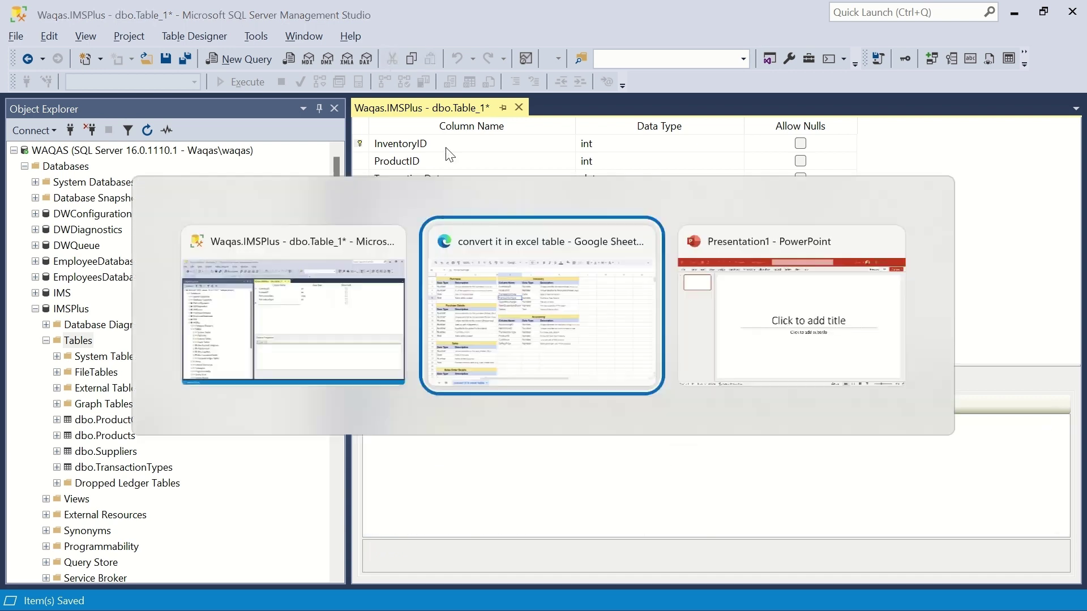
{"action": "key", "text": "Down"}
{"action": "key", "text": "ctrl+c"}
{"action": "key", "text": "alt+Tab"}
{"action": "key", "text": "ctrl+v"}
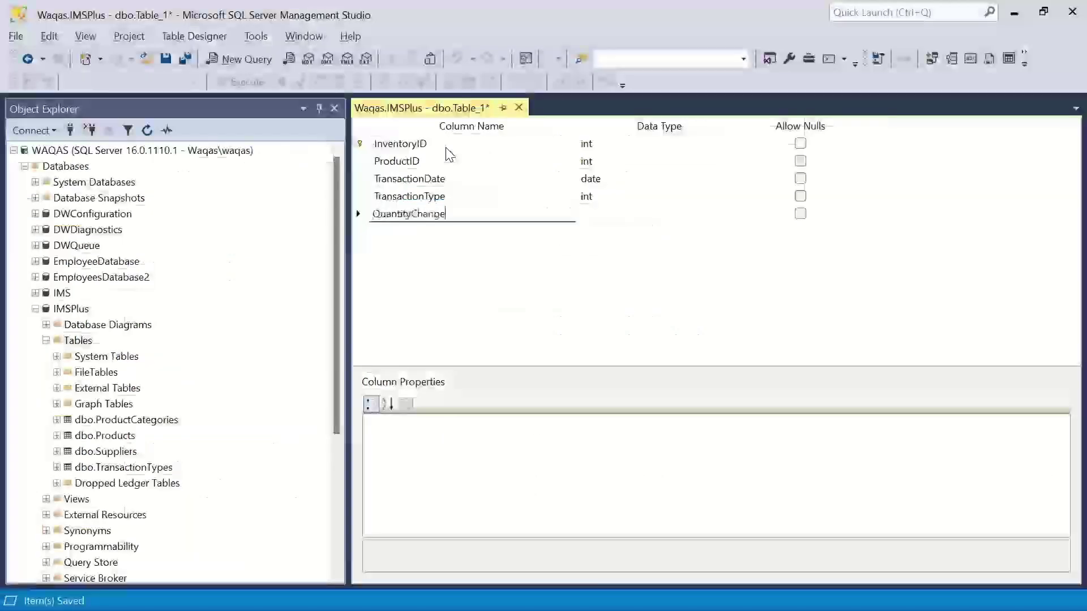
{"action": "key", "text": "Tab"}
{"action": "key", "text": "alt+Tab"}
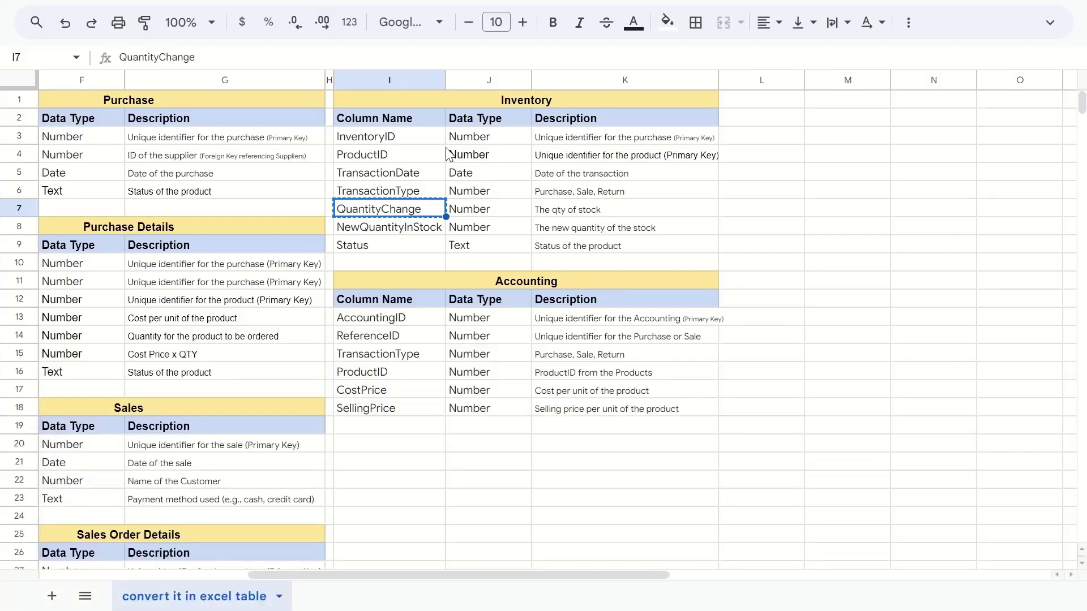
{"action": "key", "text": "alt+Tab"}
{"action": "type", "text": "int"}
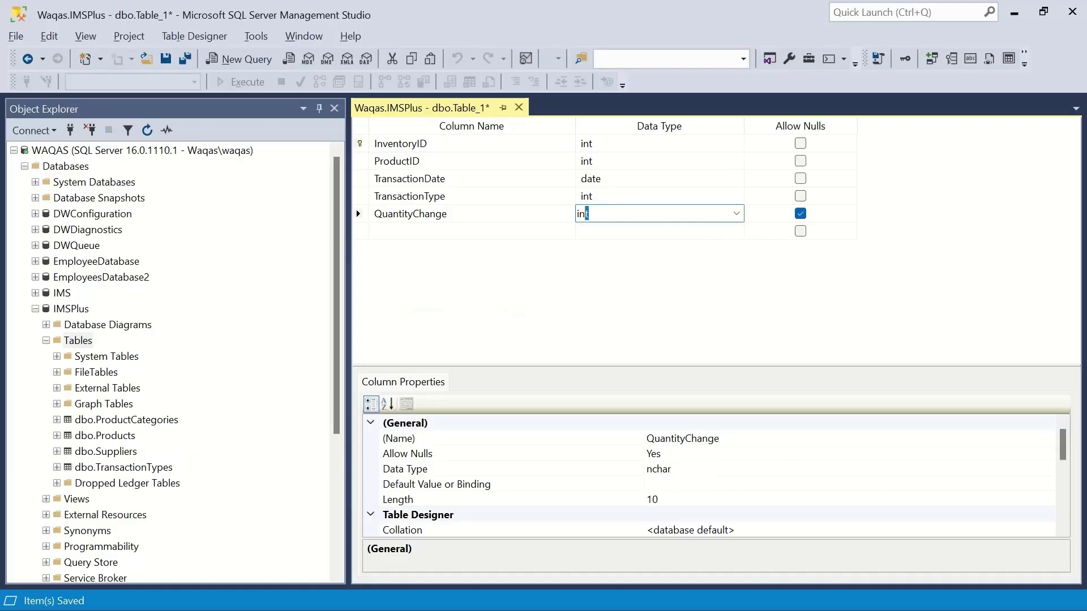
{"action": "key", "text": "Tab"}
{"action": "key", "text": "Tab"}
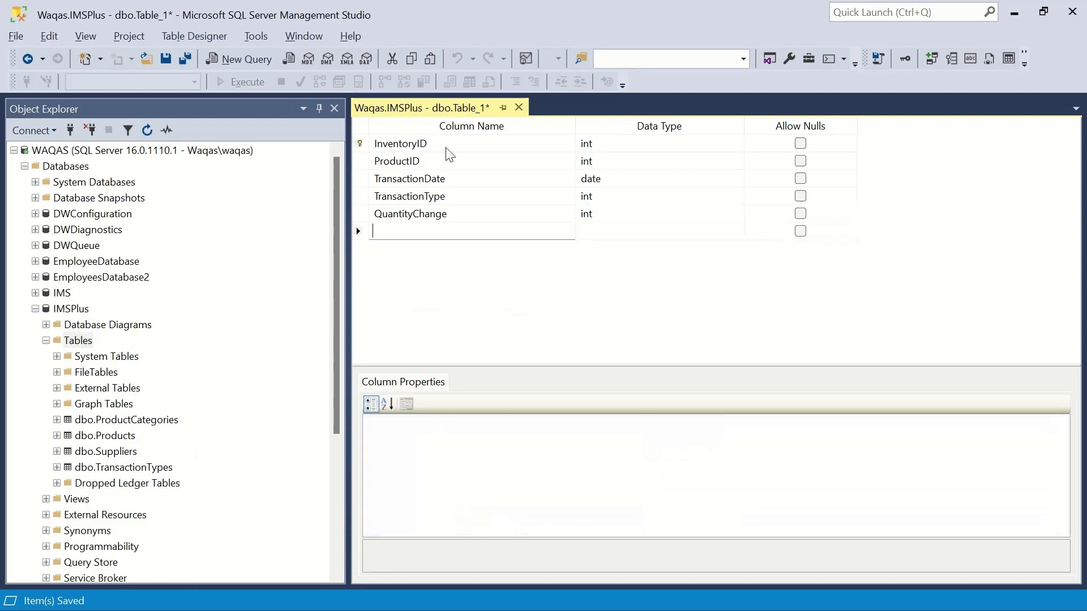
Copy NewQuantityInStock from the spreadsheet's Inventory list and add it as an int column that does not allow nulls.
{"action": "key", "text": "alt+Tab"}
{"action": "key", "text": "Down"}
{"action": "key", "text": "ctrl+c"}
{"action": "key", "text": "alt+Tab"}
{"action": "key", "text": "ctrl+v"}
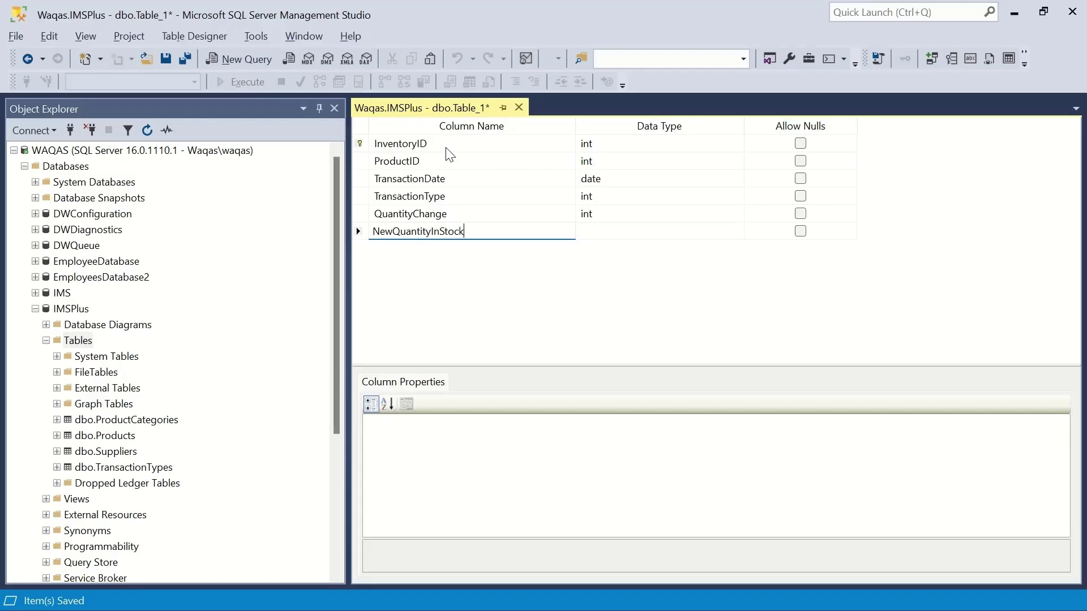
{"action": "key", "text": "Tab"}
{"action": "type", "text": "int"}
{"action": "key", "text": "Tab"}
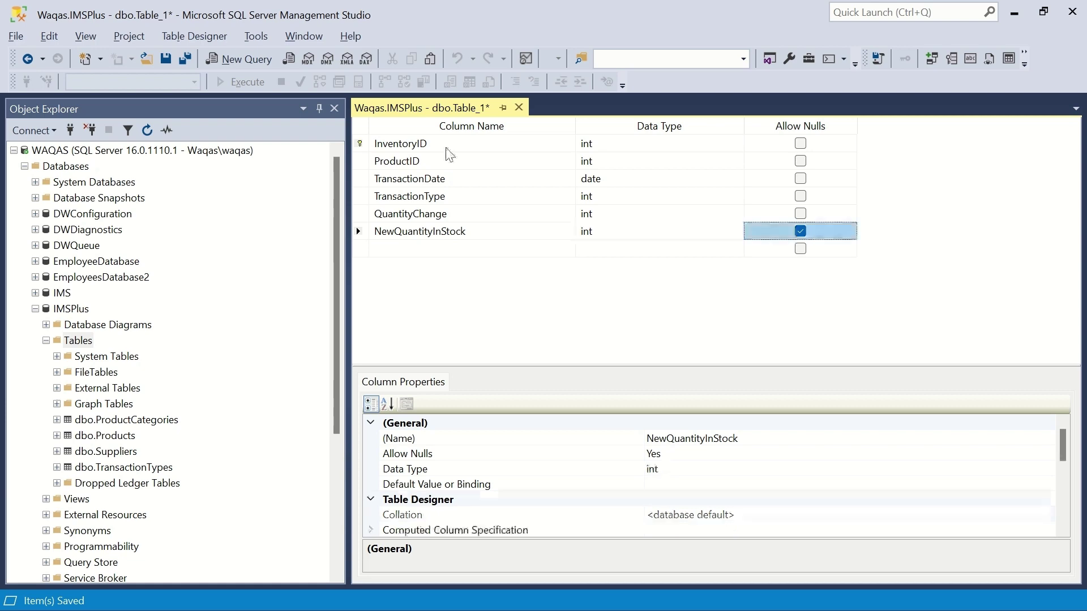
{"action": "key", "text": "space"}
{"action": "key", "text": "Tab"}
Copy Status from the spreadsheet's Inventory list and add it as a varchar(20) column that does not allow nulls.
{"action": "key", "text": "alt+Tab"}
{"action": "key", "text": "Down"}
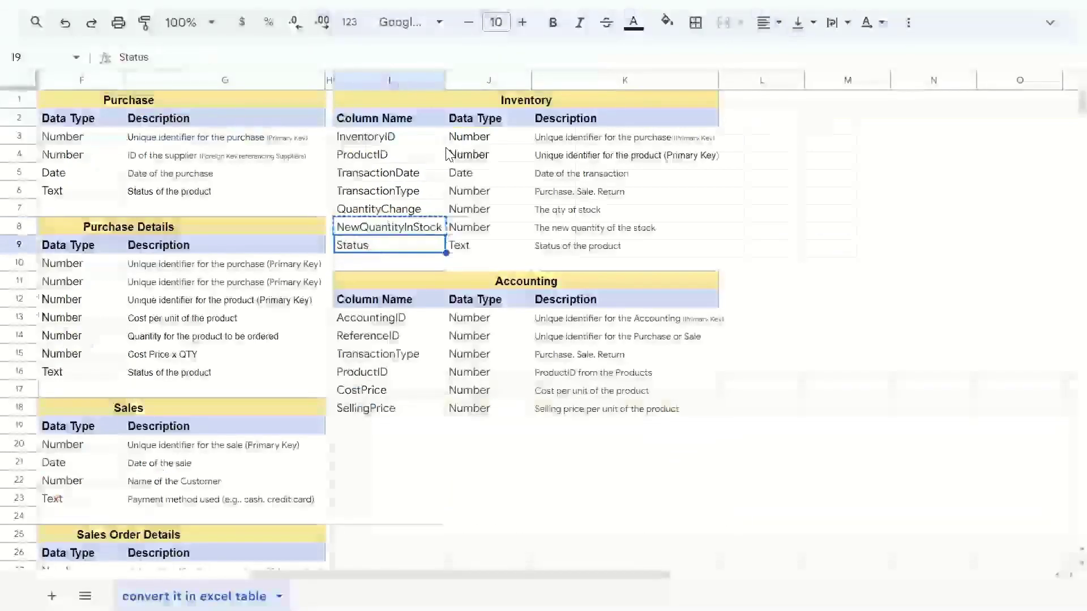
{"action": "key", "text": "ctrl+c"}
{"action": "key", "text": "alt+Tab"}
{"action": "key", "text": "ctrl+v"}
{"action": "key", "text": "Tab"}
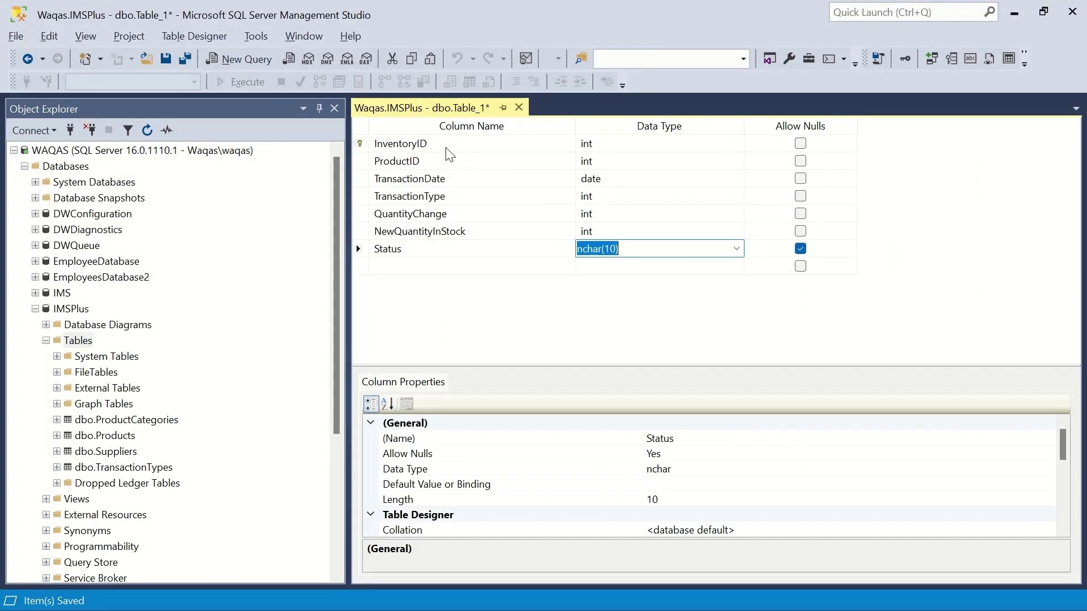
{"action": "type", "text": "varcha"}
{"action": "left_click", "coordinate": [613, 249]}
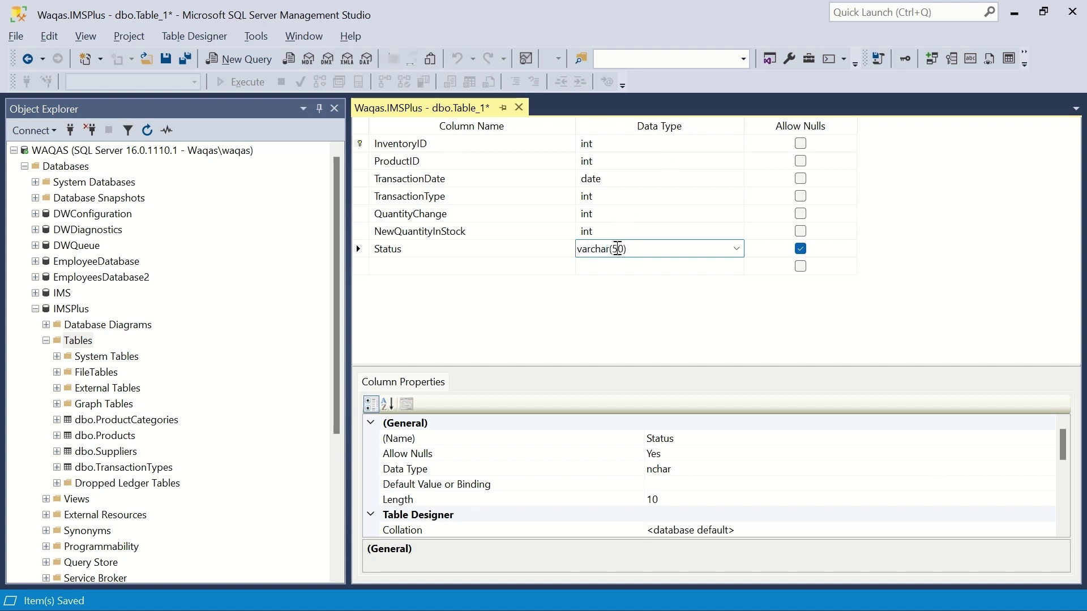
{"action": "key", "text": "BackSpace"}
{"action": "type", "text": "2"}
{"action": "key", "text": "Tab"}
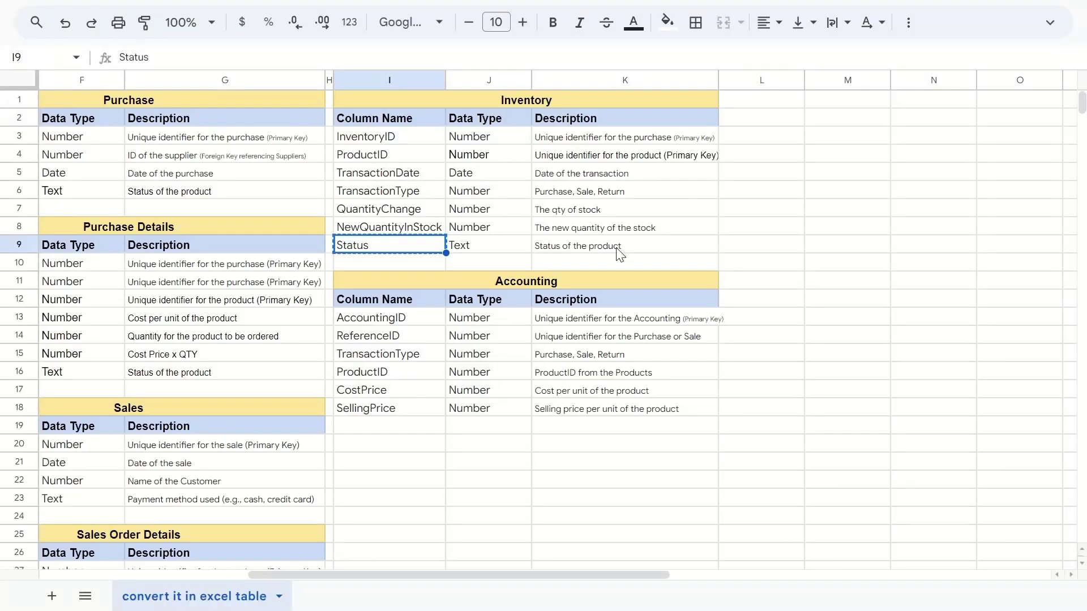
Review the Inventory list's columns and descriptions in the spreadsheet, then look over the Accounting list.
{"action": "left_click", "coordinate": [542, 101]}
{"action": "left_click_drag", "start_coordinate": [542, 142], "coordinate": [542, 248]}
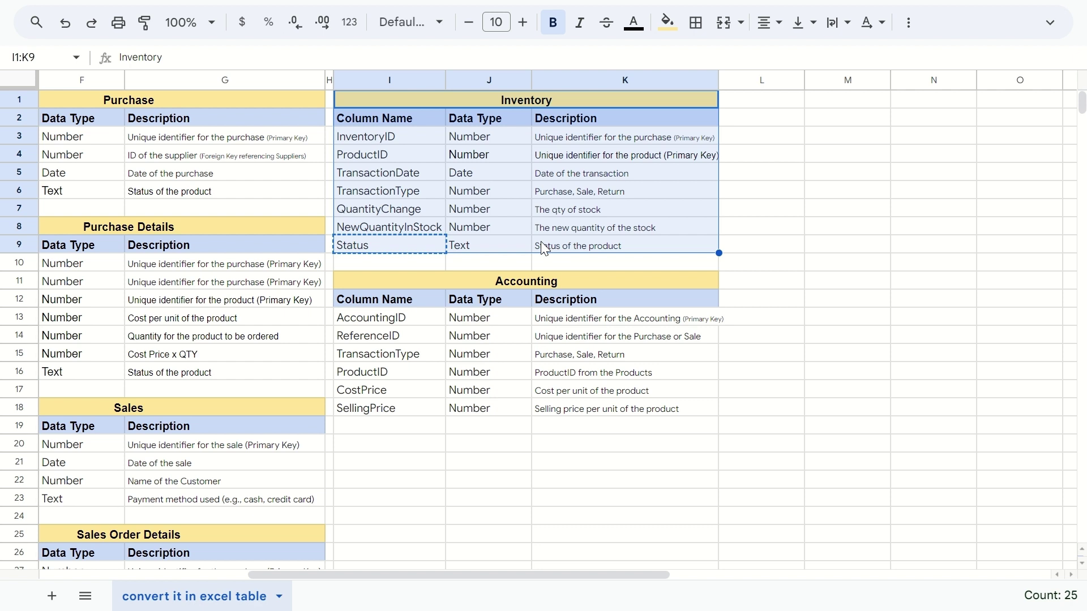
{"action": "left_click", "coordinate": [541, 242]}
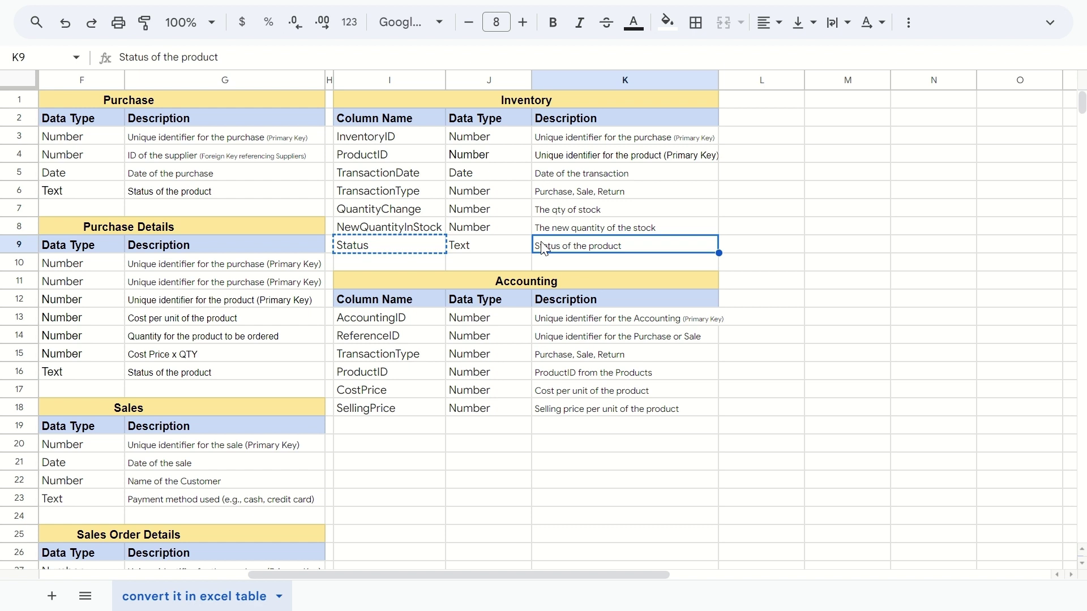
{"action": "left_click", "coordinate": [519, 281]}
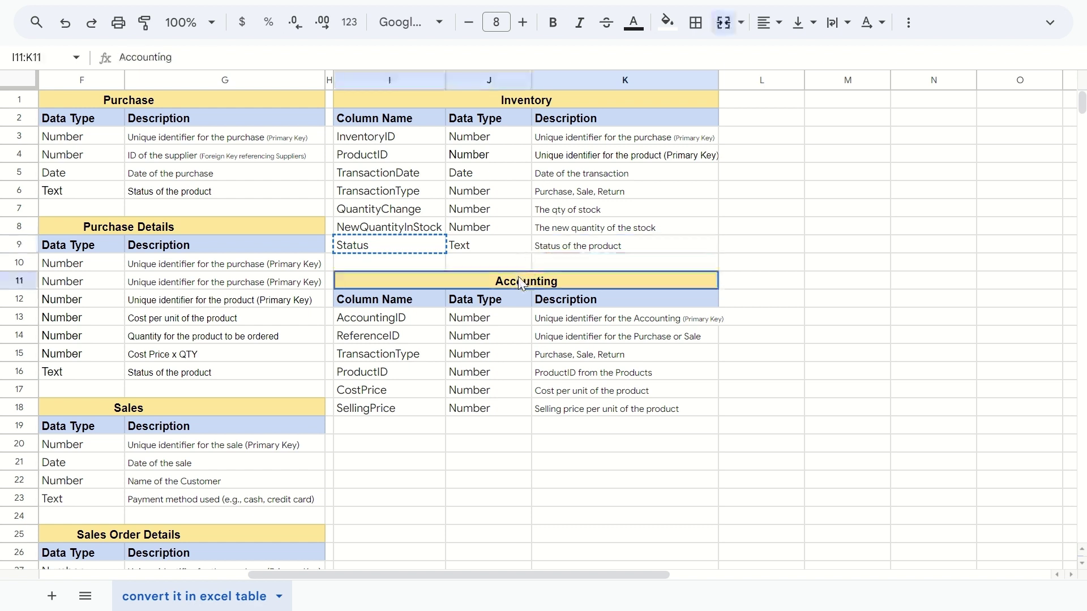
{"action": "key", "text": "Down"}
{"action": "key", "text": "Down"}
{"action": "key", "text": "Down"}
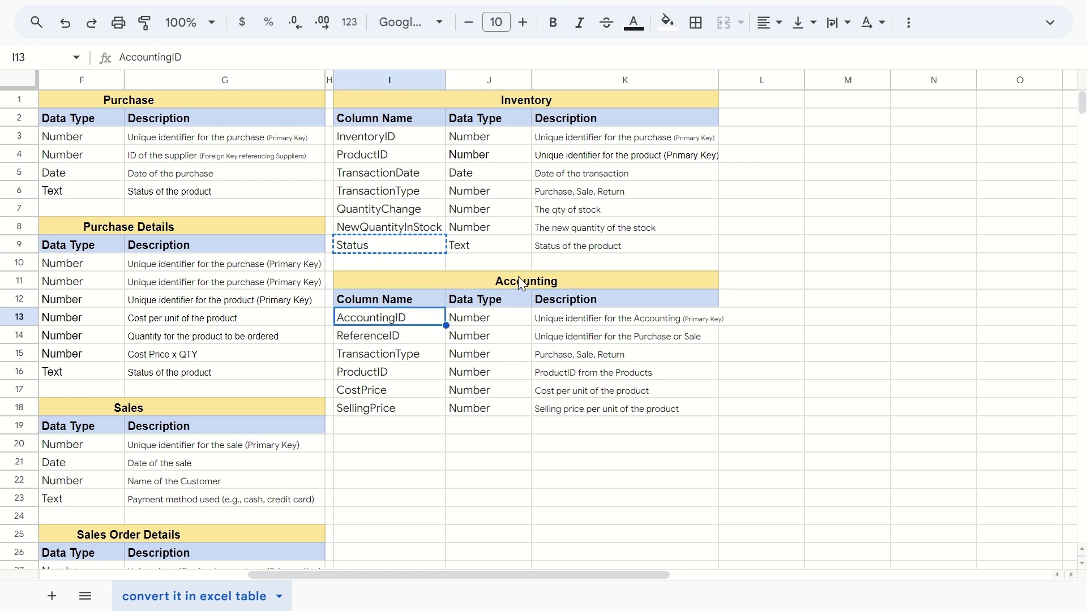
{"action": "key", "text": "Up"}
Return to SQL Server Management Studio, save the new table as Inventory and close its design.
{"action": "key", "text": "alt+Tab"}
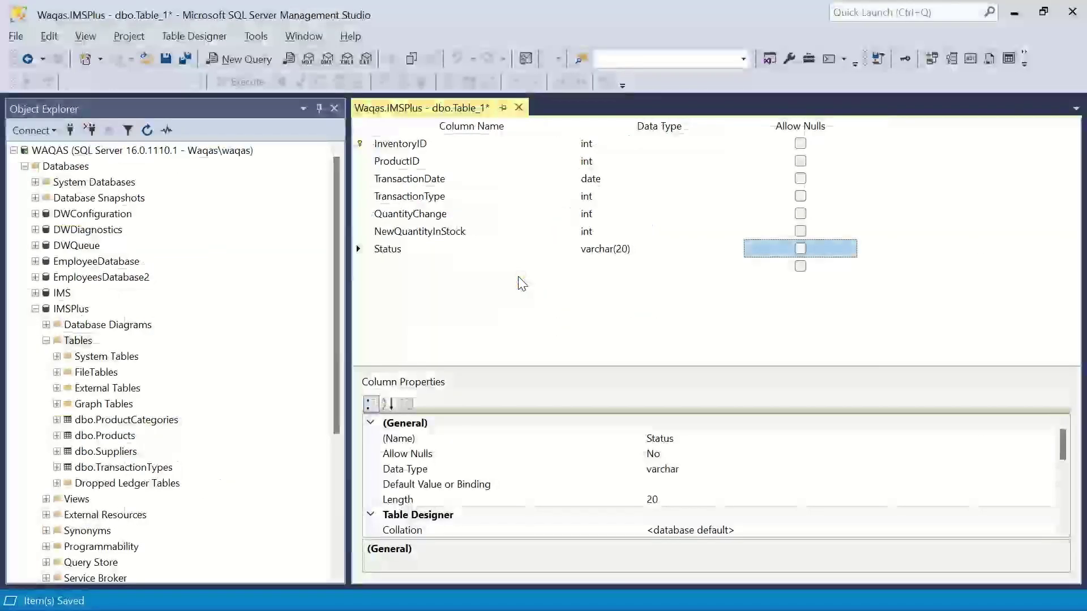
{"action": "key", "text": "ctrl+s"}
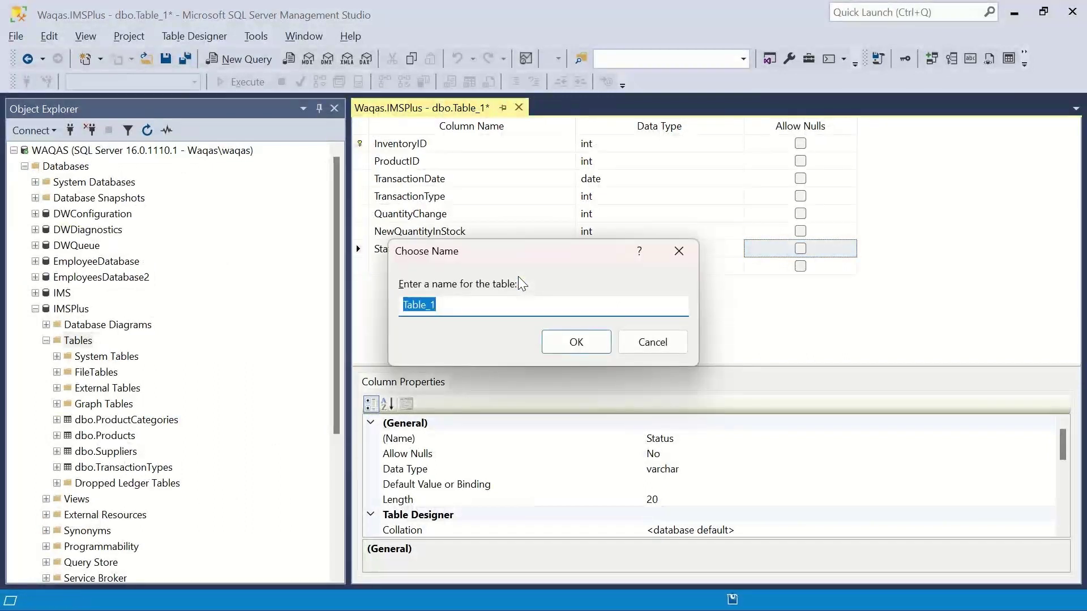
{"action": "type", "text": "Inventory"}
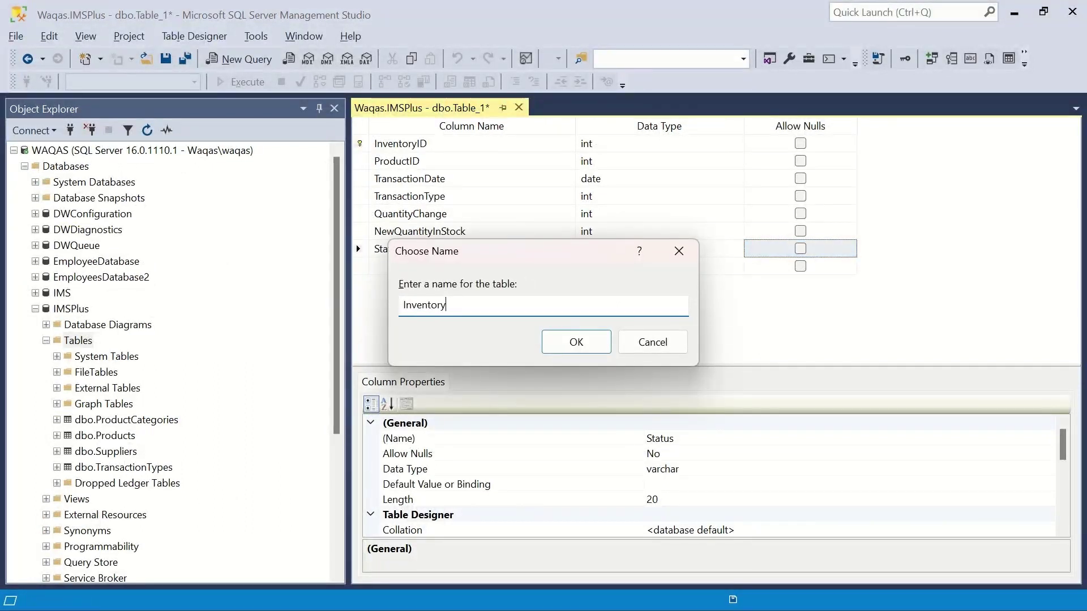
{"action": "key", "text": "Return"}
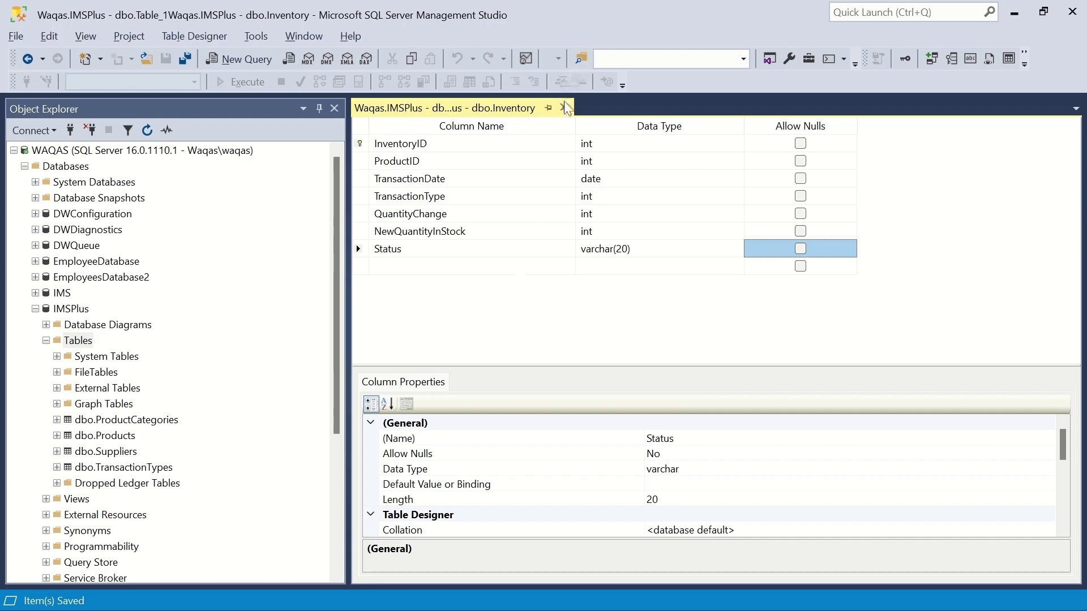
{"action": "left_click", "coordinate": [563, 108]}
Start a new table in the IMSPlus database and add AccountingID as an int column that does not allow nulls.
{"action": "key", "text": "alt+Tab"}
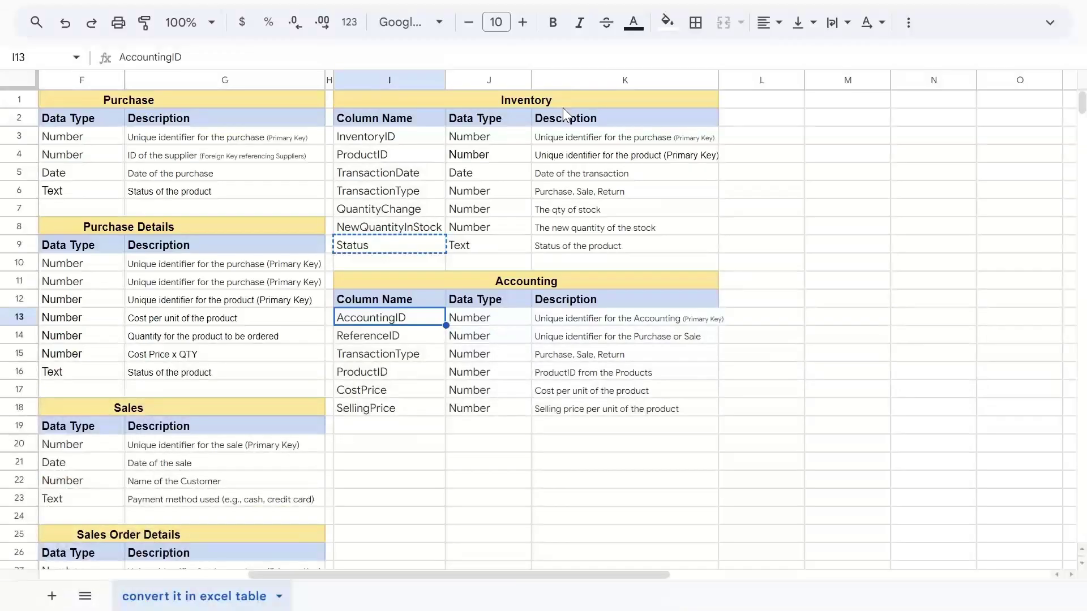
{"action": "key", "text": "alt+Tab"}
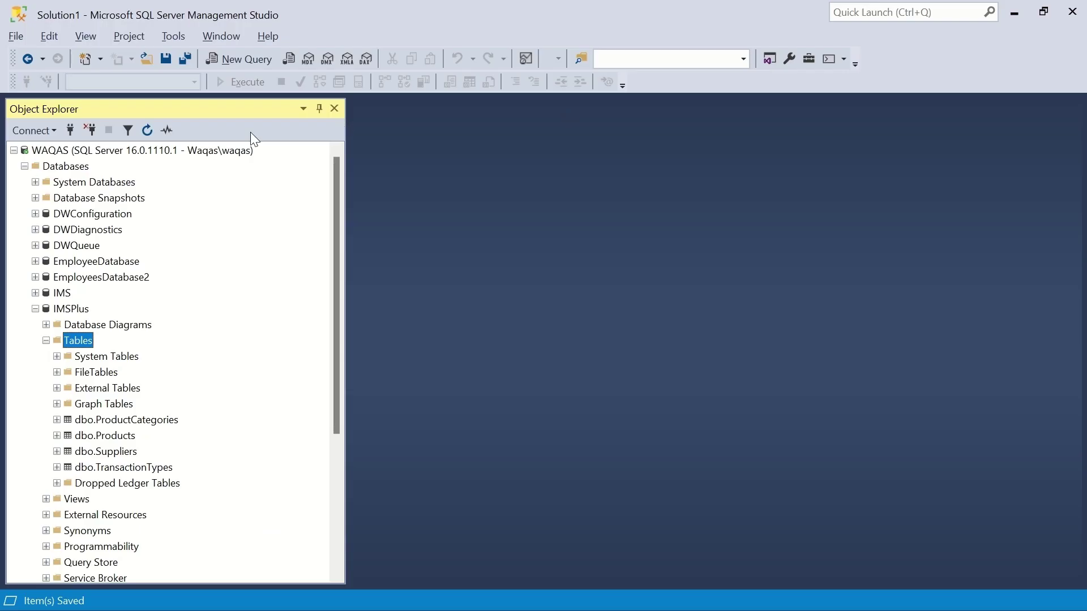
{"action": "right_click", "coordinate": [85, 342]}
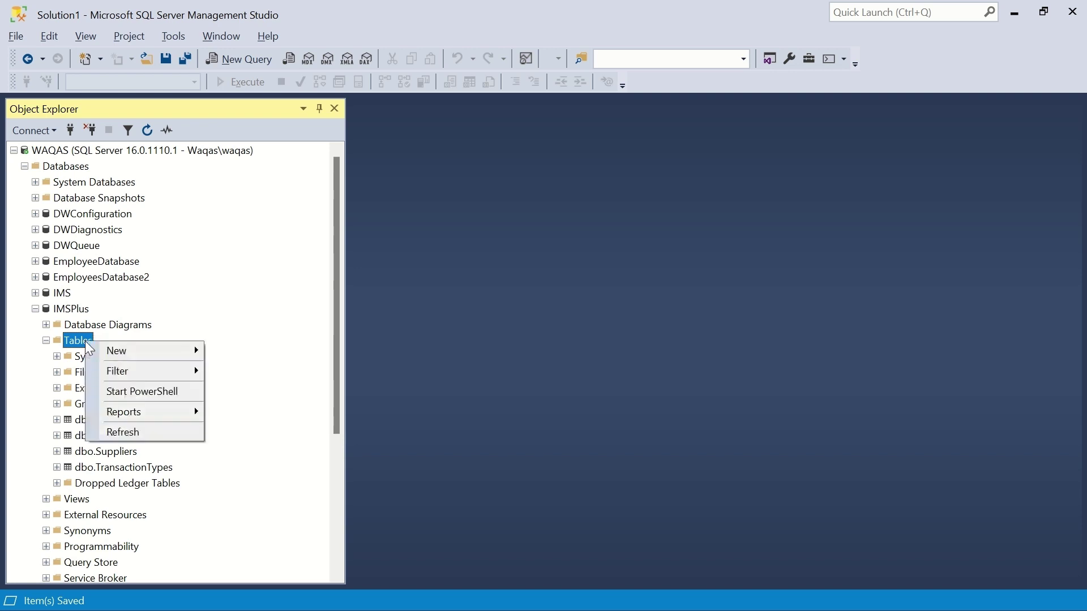
{"action": "mouse_move", "coordinate": [107, 351]}
{"action": "left_click", "coordinate": [248, 351]}
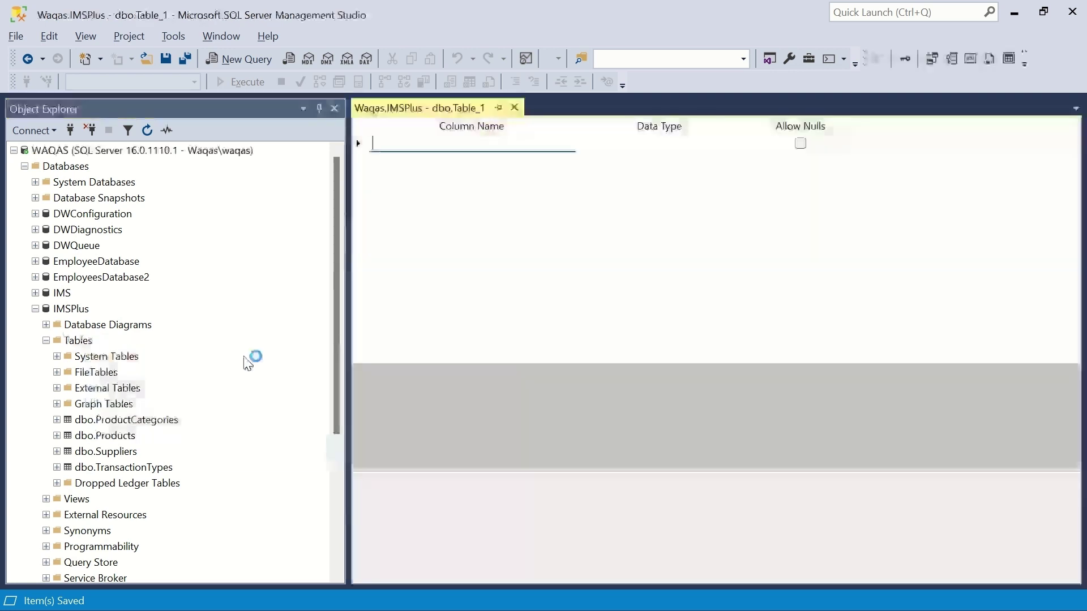
{"action": "type", "text": "AccountingID"}
{"action": "key", "text": "Tab"}
{"action": "type", "text": "int"}
{"action": "key", "text": "Tab"}
{"action": "key", "text": "space"}
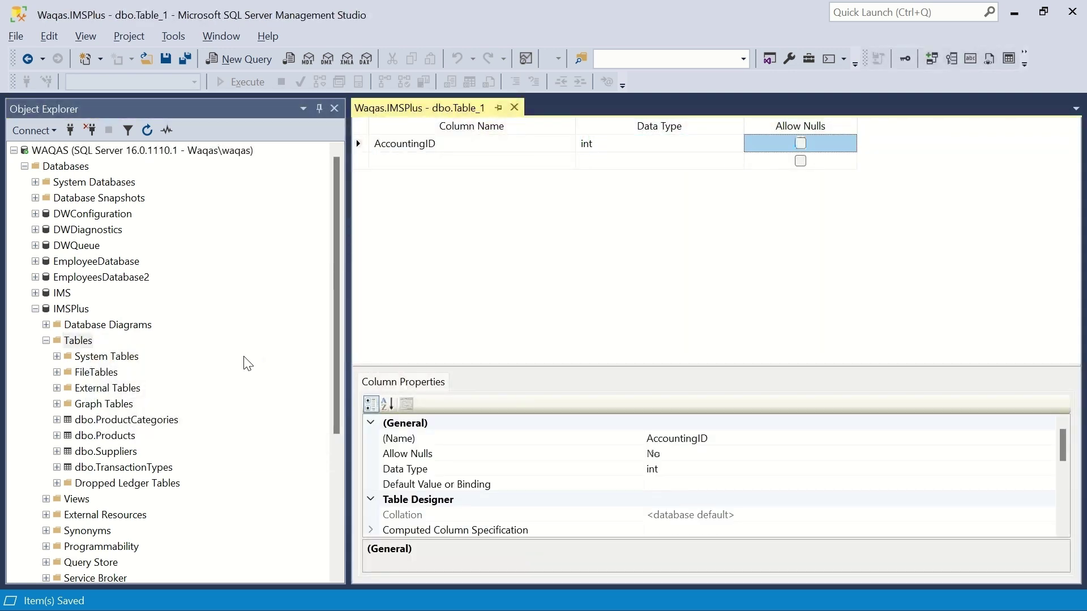
Turn on the identity specification for AccountingID and make the column the primary key.
{"action": "scroll", "coordinate": [385, 504], "scroll_direction": "down", "scroll_amount": 4}
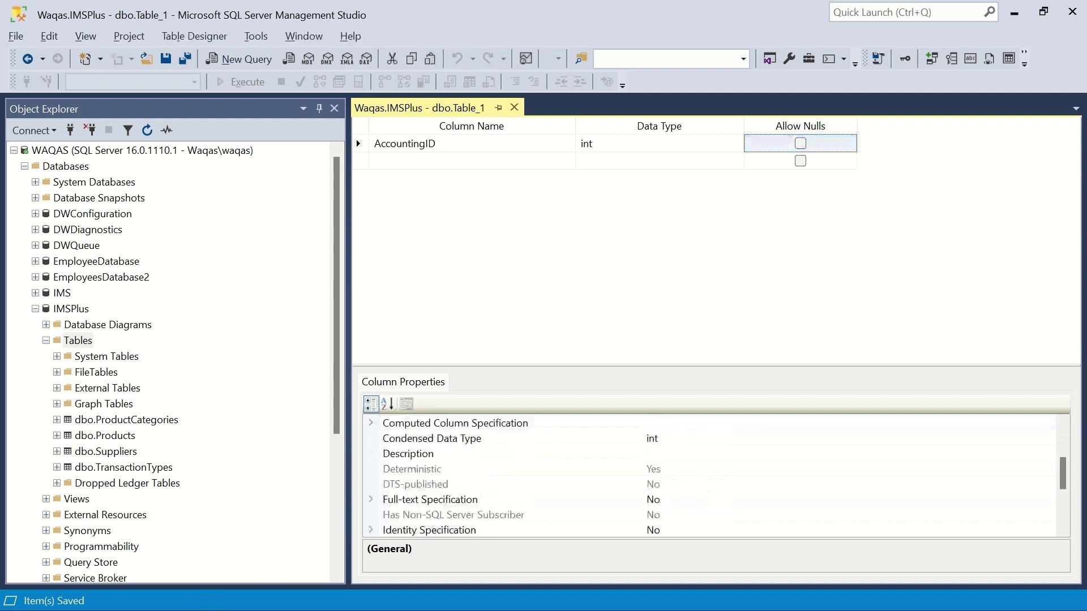
{"action": "scroll", "coordinate": [388, 453], "scroll_direction": "down", "scroll_amount": 1}
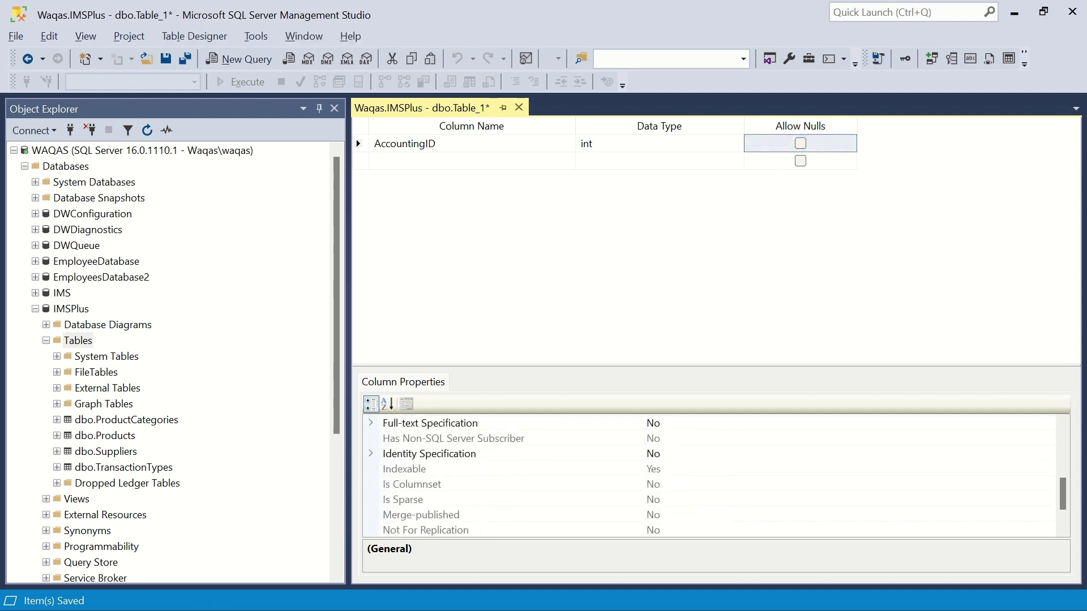
{"action": "left_click", "coordinate": [371, 454]}
{"action": "double_click", "coordinate": [676, 469]}
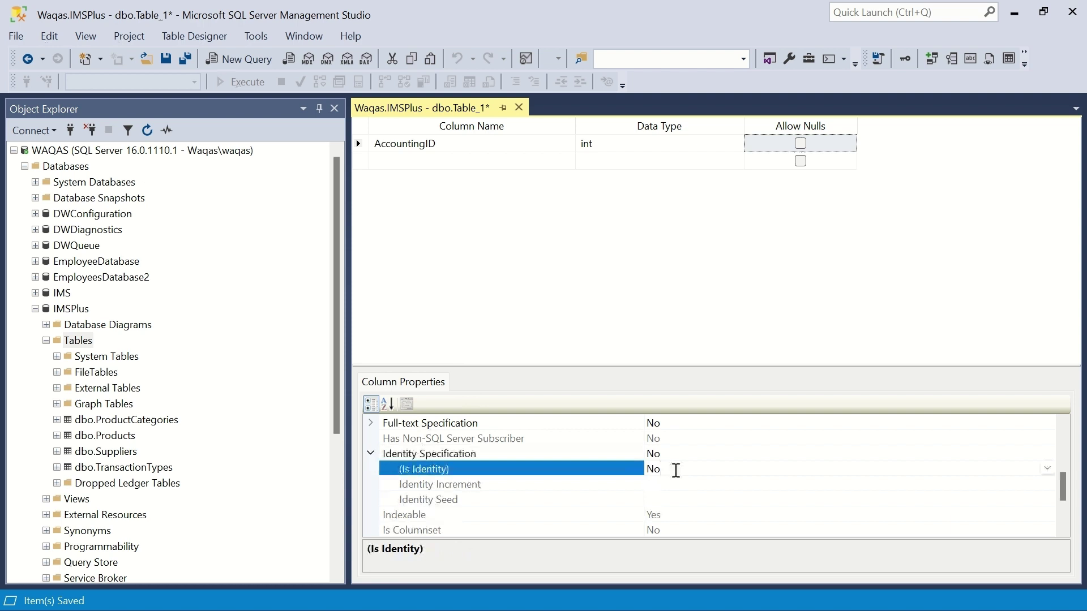
{"action": "left_click", "coordinate": [421, 163]}
{"action": "left_click", "coordinate": [419, 143]}
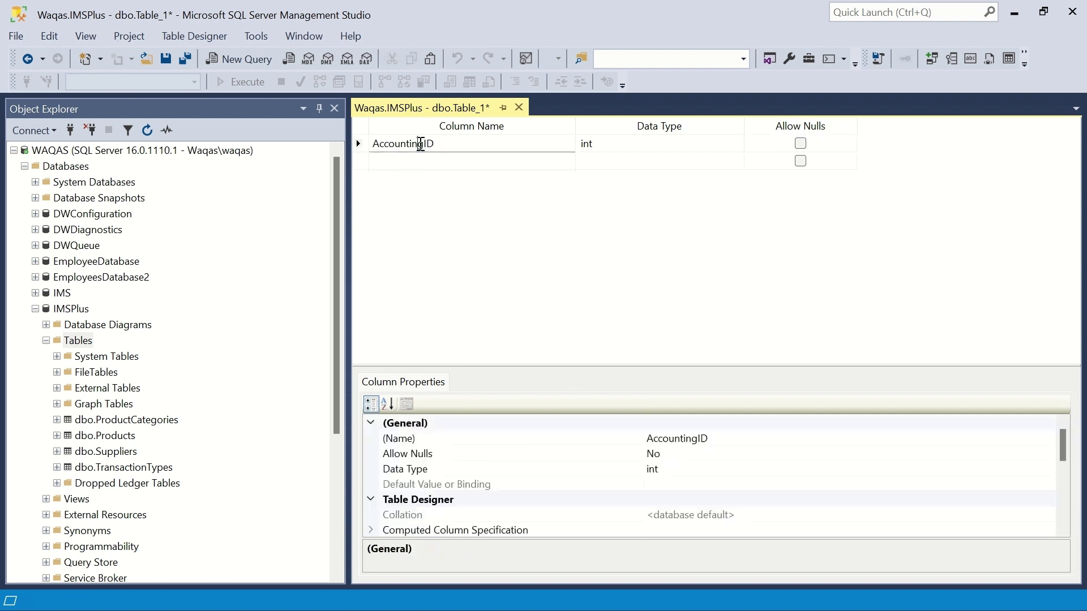
{"action": "left_click", "coordinate": [905, 58]}
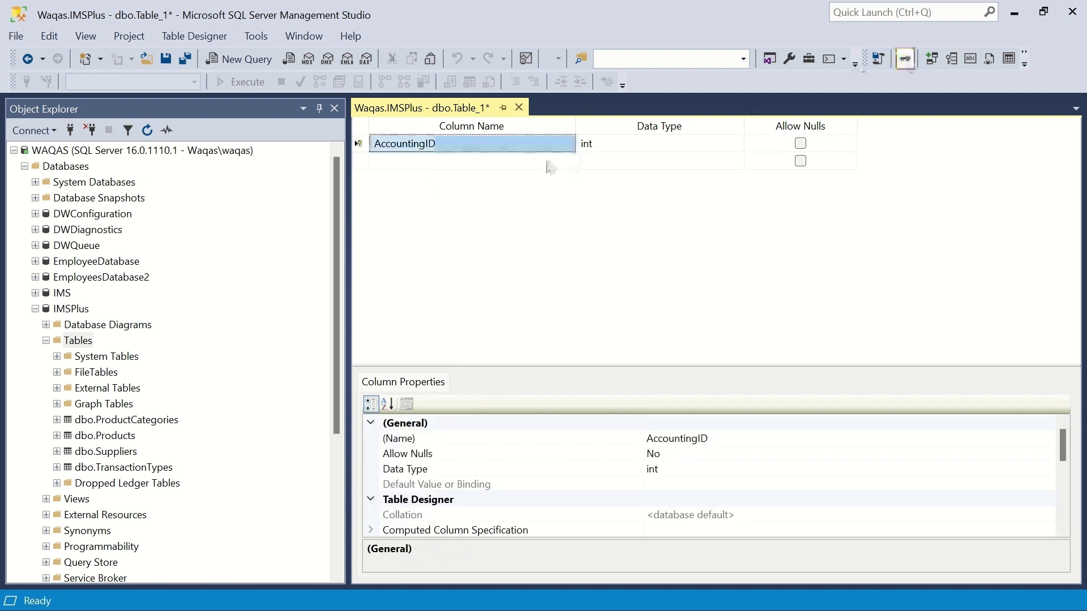
Copy ReferenceID from the spreadsheet's Accounting list and add it as an int column that does not allow nulls.
{"action": "left_click", "coordinate": [520, 160]}
{"action": "key", "text": "alt+Tab"}
{"action": "key", "text": "Down"}
{"action": "key", "text": "ctrl+c"}
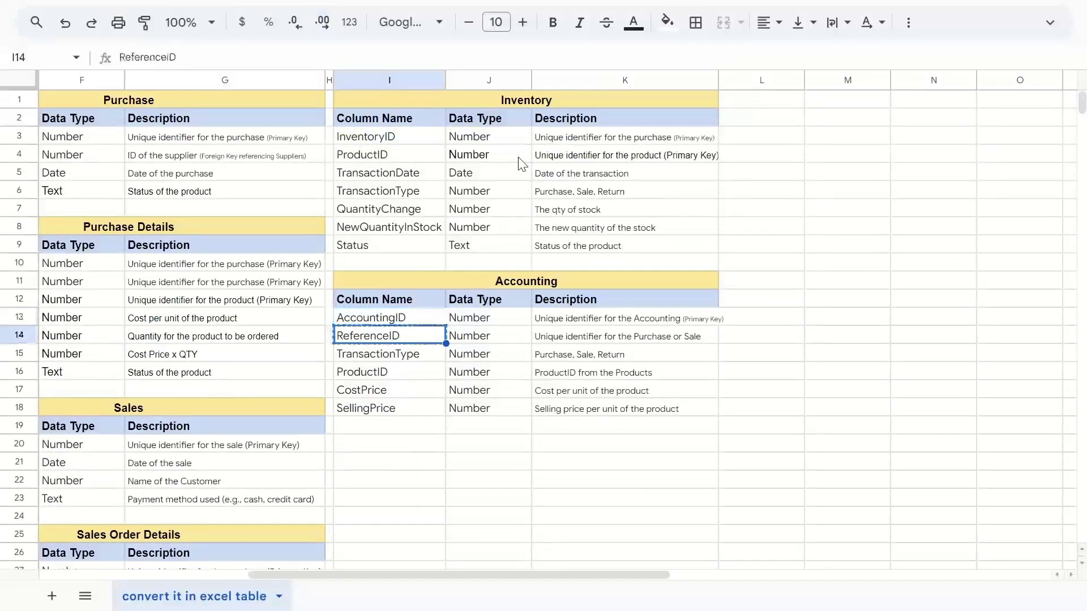
{"action": "key", "text": "alt+Tab"}
{"action": "key", "text": "ctrl+v"}
{"action": "key", "text": "Tab"}
{"action": "type", "text": "int"}
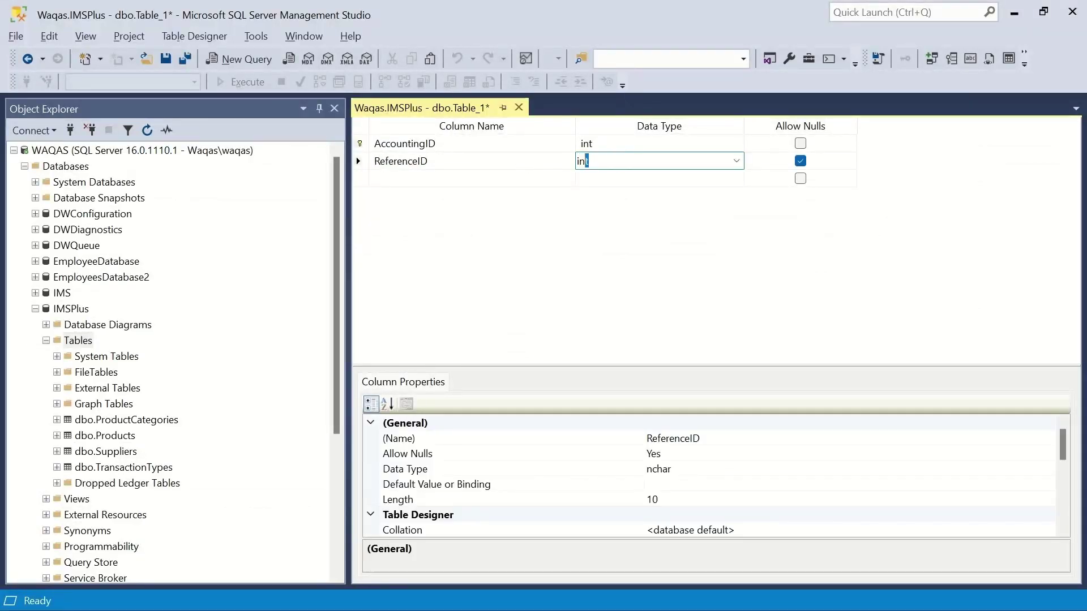
{"action": "key", "text": "Tab"}
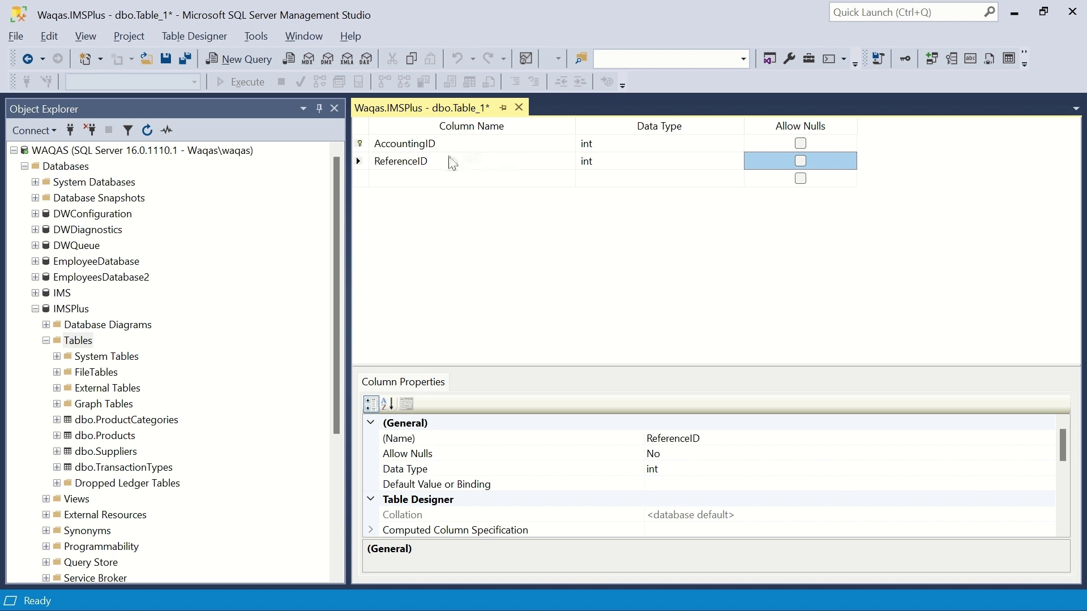
Copy TransactionType from the spreadsheet's Accounting list and add it as an int column that does not allow nulls.
{"action": "left_click", "coordinate": [412, 179]}
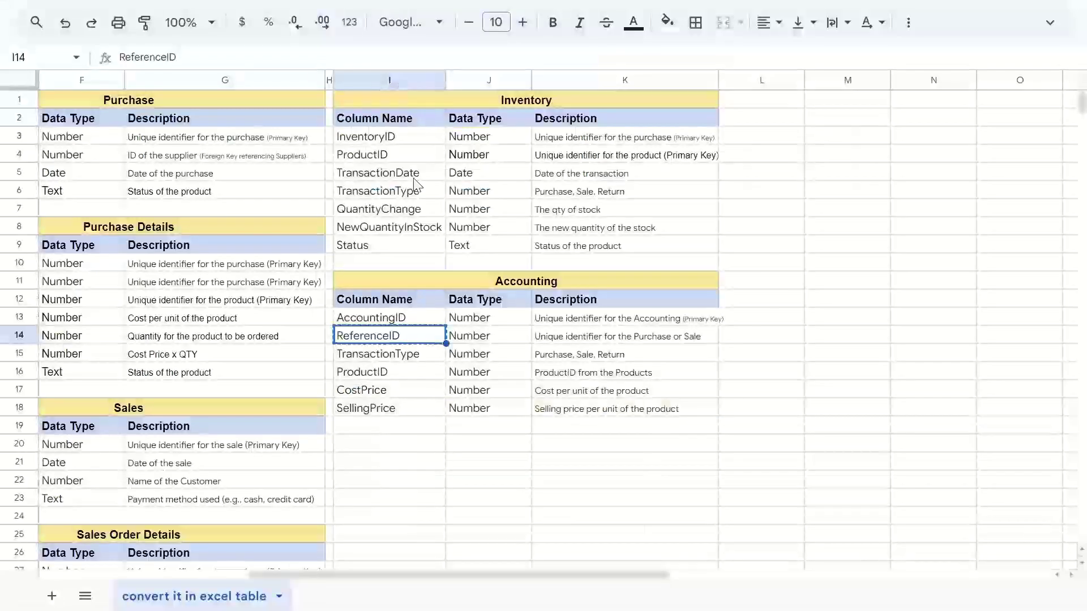
{"action": "key", "text": "Down"}
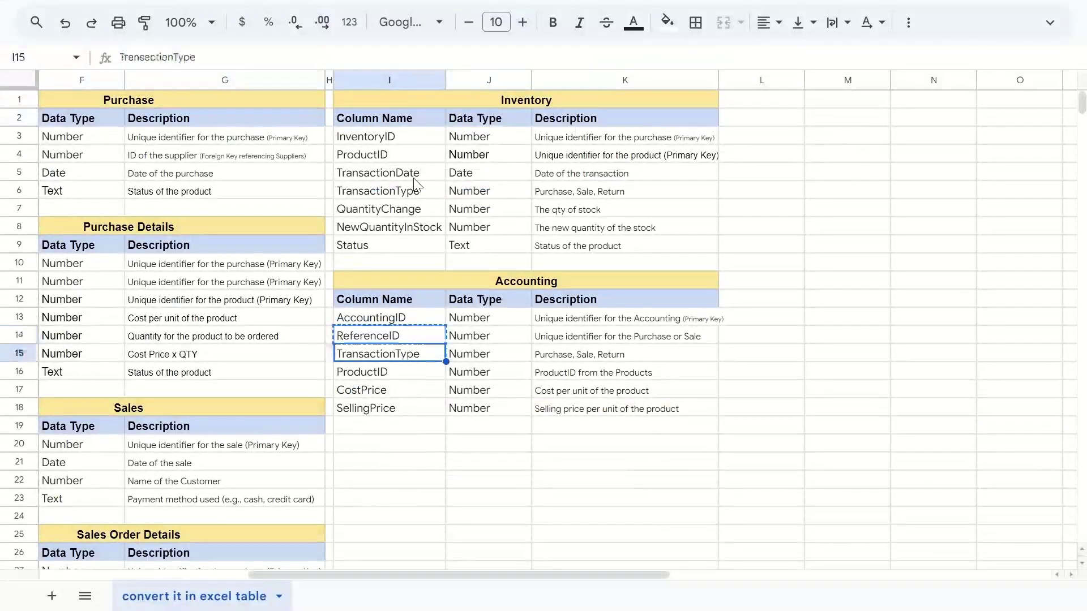
{"action": "key", "text": "ctrl+c"}
{"action": "key", "text": "alt+Tab"}
{"action": "key", "text": "ctrl+v"}
{"action": "key", "text": "Tab"}
{"action": "type", "text": "int"}
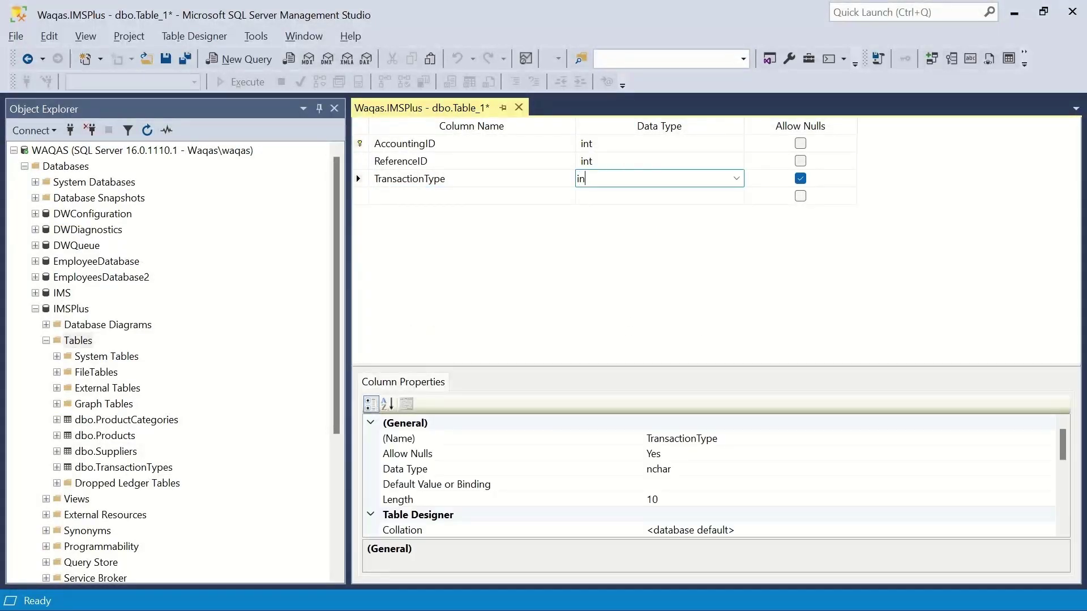
{"action": "key", "text": "Tab"}
{"action": "key", "text": "space"}
Copy ProductID from the spreadsheet's Accounting list and add it as an int column that does not allow nulls.
{"action": "key", "text": "Down"}
{"action": "key", "text": "Home"}
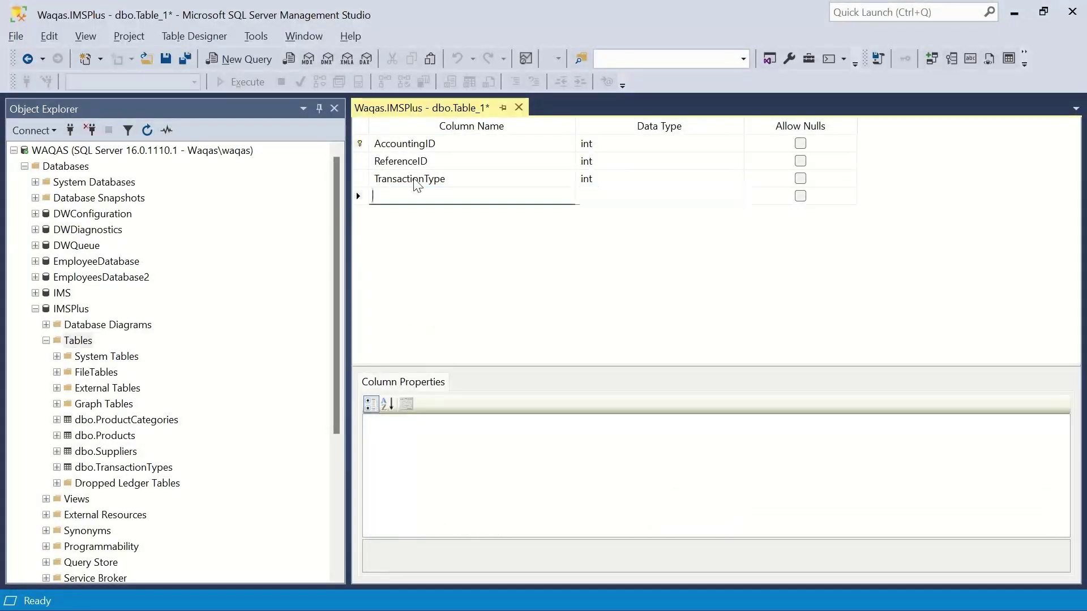
{"action": "key", "text": "alt+Tab"}
{"action": "key", "text": "Down"}
{"action": "key", "text": "ctrl+c"}
{"action": "key", "text": "alt+Tab"}
{"action": "key", "text": "ctrl+v"}
{"action": "key", "text": "Tab"}
{"action": "type", "text": "int"}
{"action": "key", "text": "Tab"}
{"action": "key", "text": "space"}
Copy CostPrice from the spreadsheet's Accounting list and add it as an int column that does not allow nulls.
{"action": "key", "text": "Down"}
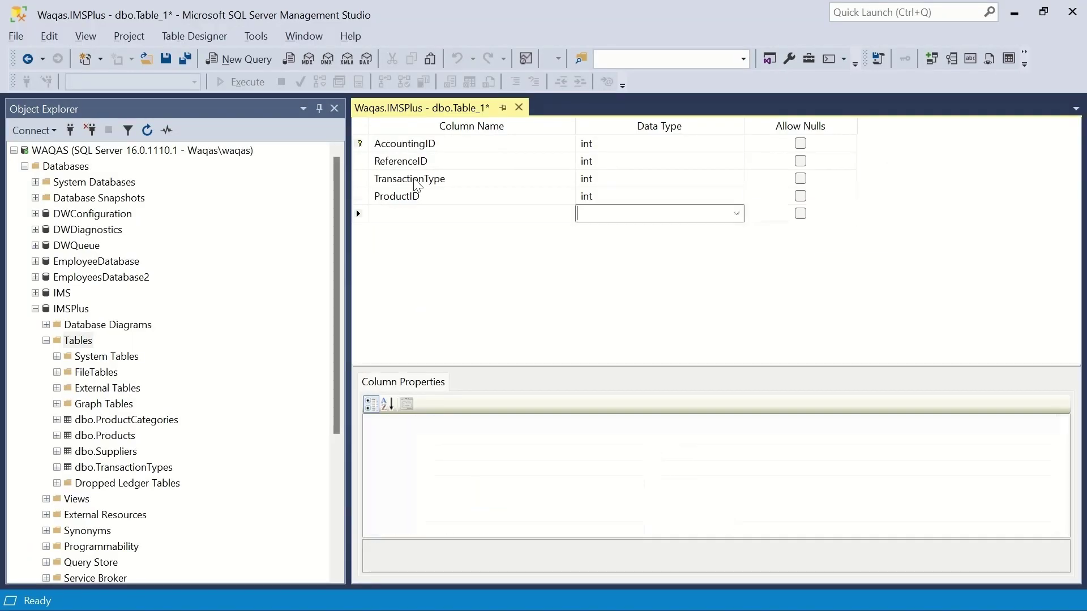
{"action": "key", "text": "Home"}
{"action": "key", "text": "alt+Tab"}
{"action": "key", "text": "Down"}
{"action": "key", "text": "ctrl+c"}
{"action": "key", "text": "alt+Tab"}
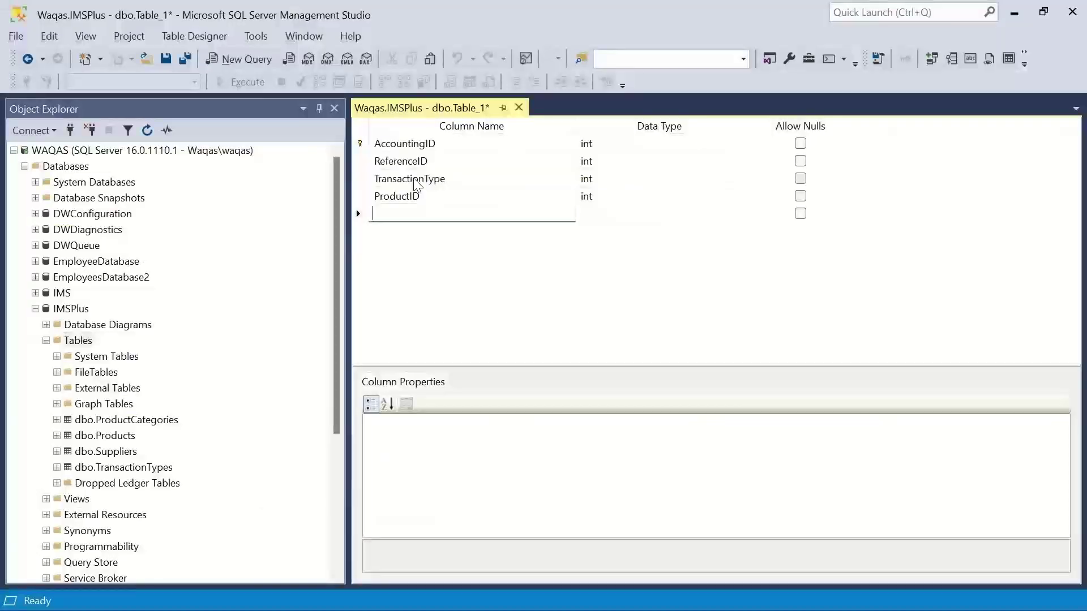
{"action": "key", "text": "ctrl+v"}
{"action": "key", "text": "Tab"}
{"action": "type", "text": "in"}
{"action": "key", "text": "Tab"}
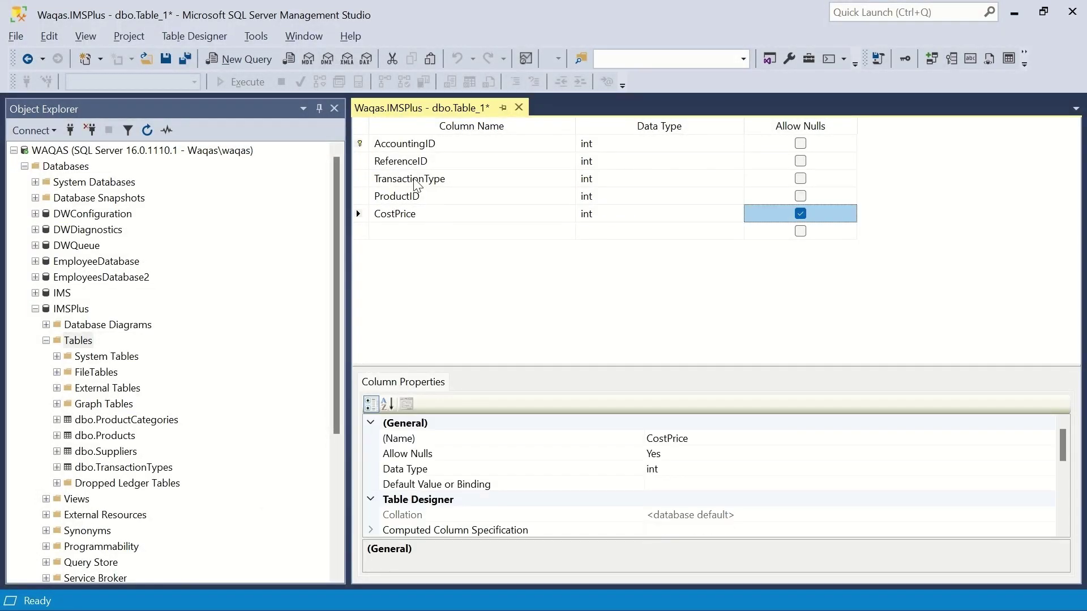
{"action": "key", "text": "space"}
Copy SellingPrice from the spreadsheet's Accounting list and add it as an int column that does not allow nulls.
{"action": "key", "text": "Down"}
{"action": "key", "text": "Home"}
{"action": "key", "text": "alt+Tab"}
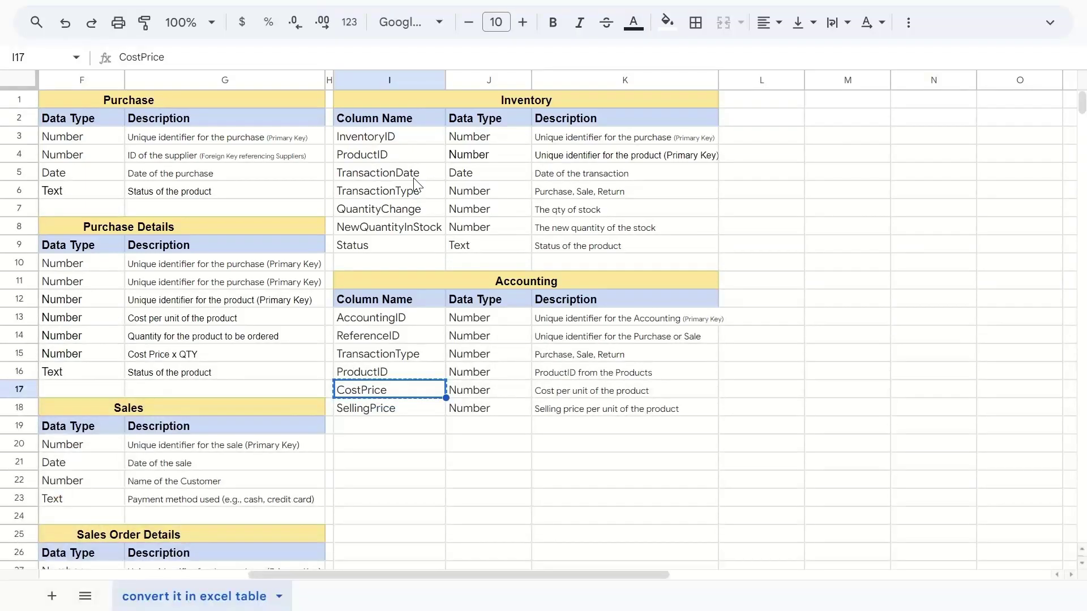
{"action": "key", "text": "Down"}
{"action": "key", "text": "ctrl+c"}
{"action": "key", "text": "alt+Tab"}
{"action": "key", "text": "ctrl+v"}
{"action": "key", "text": "Tab"}
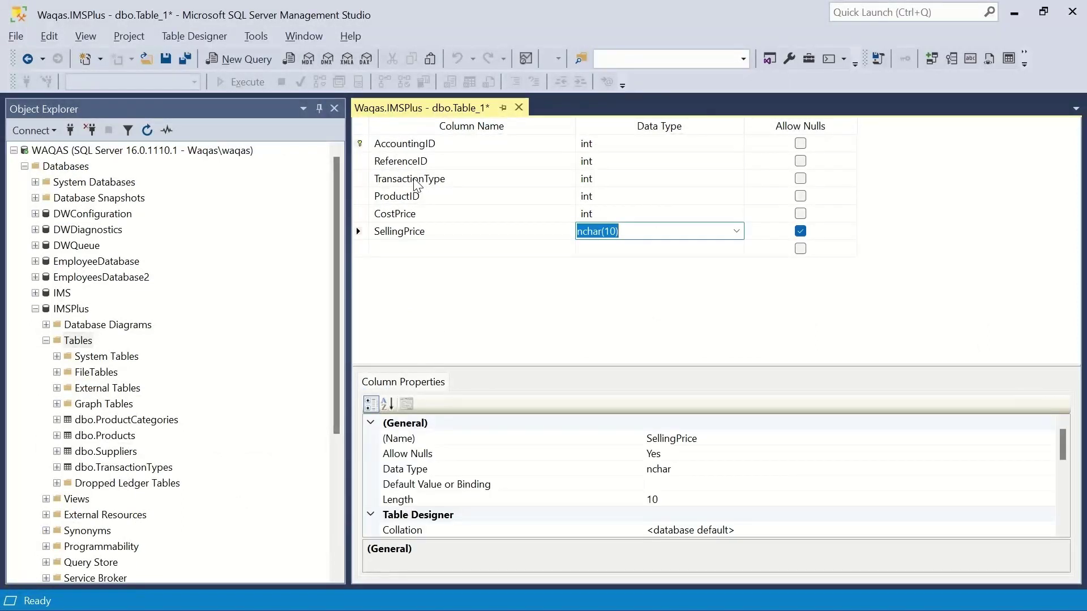
{"action": "type", "text": "int"}
{"action": "key", "text": "Tab"}
{"action": "key", "text": "space"}
Add a Status column of type varchar(20) that does not allow nulls below SellingPrice.
{"action": "key", "text": "Down"}
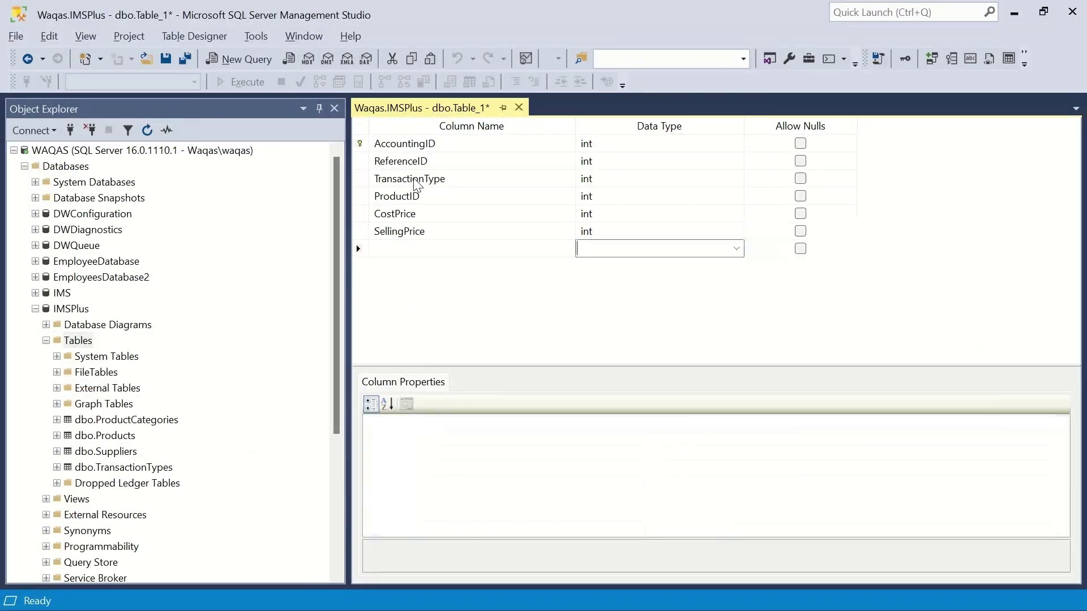
{"action": "key", "text": "Home"}
{"action": "type", "text": "Status"}
{"action": "key", "text": "Tab"}
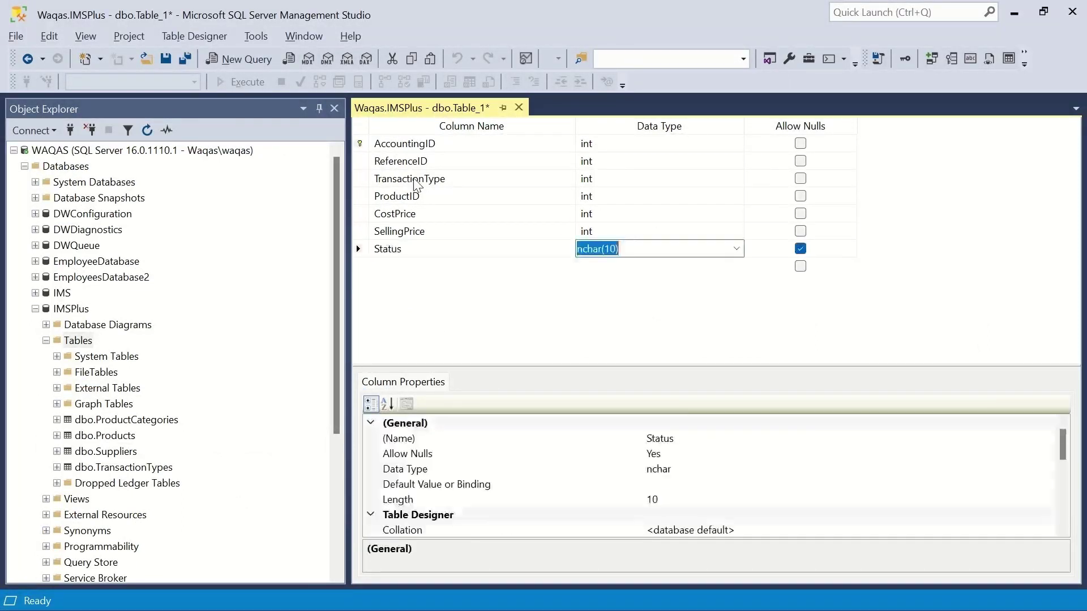
{"action": "type", "text": "varc"}
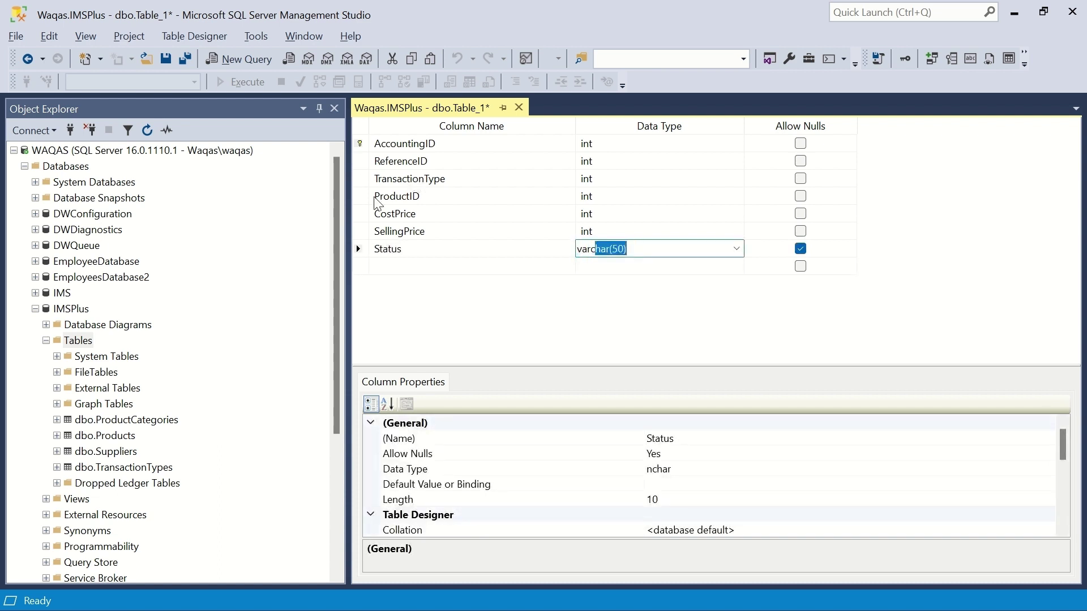
{"action": "left_click", "coordinate": [621, 249]}
{"action": "key", "text": "BackSpace"}
{"action": "key", "text": "BackSpace"}
{"action": "type", "text": "20"}
{"action": "key", "text": "Tab"}
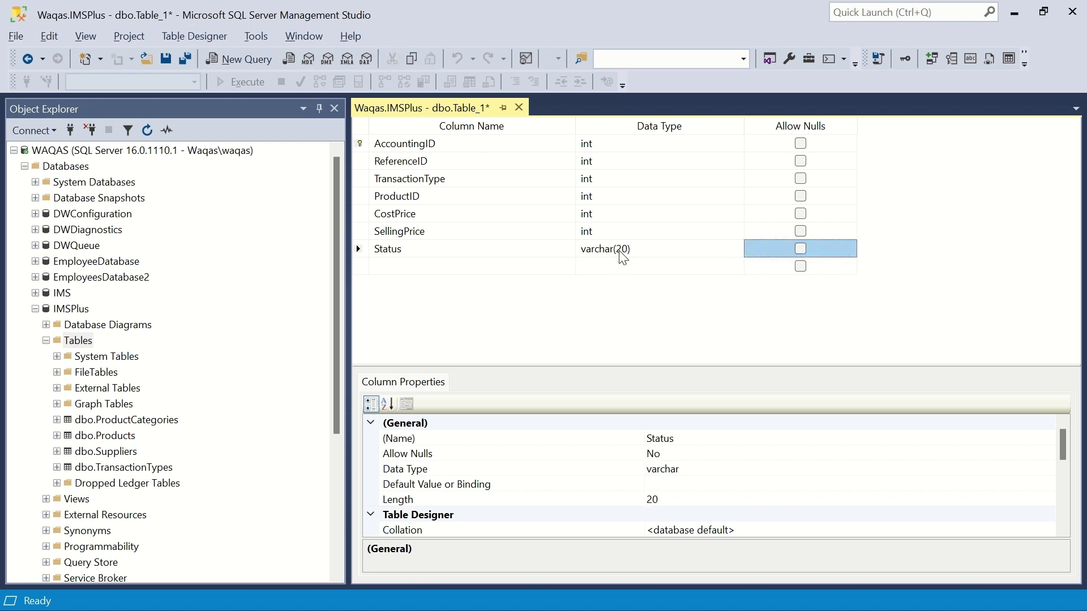
Save the new table under the name Accounting.
{"action": "key", "text": "ctrl+s"}
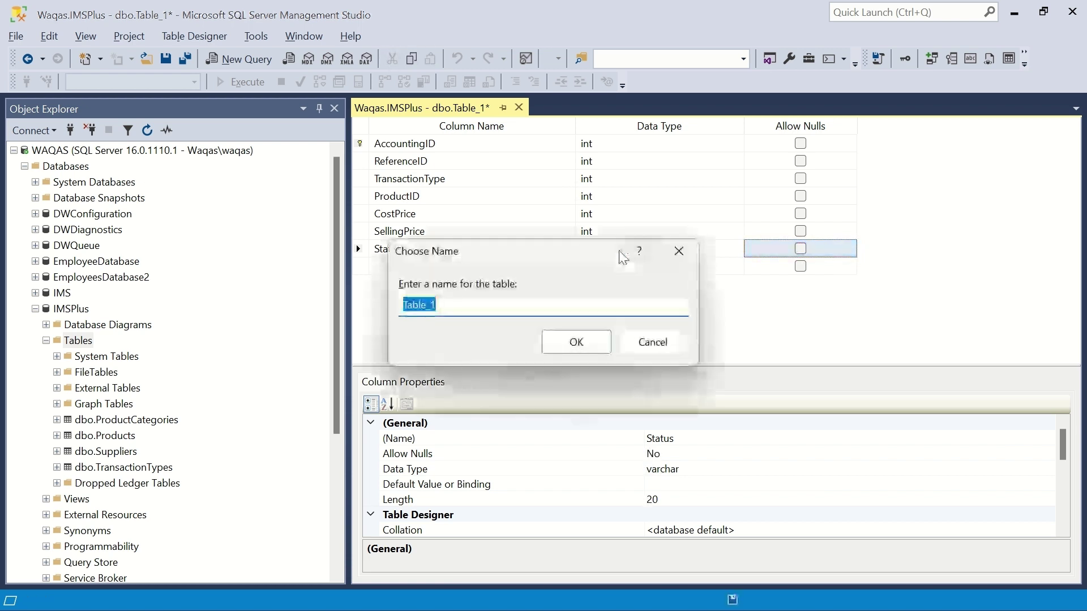
{"action": "type", "text": "Accounting"}
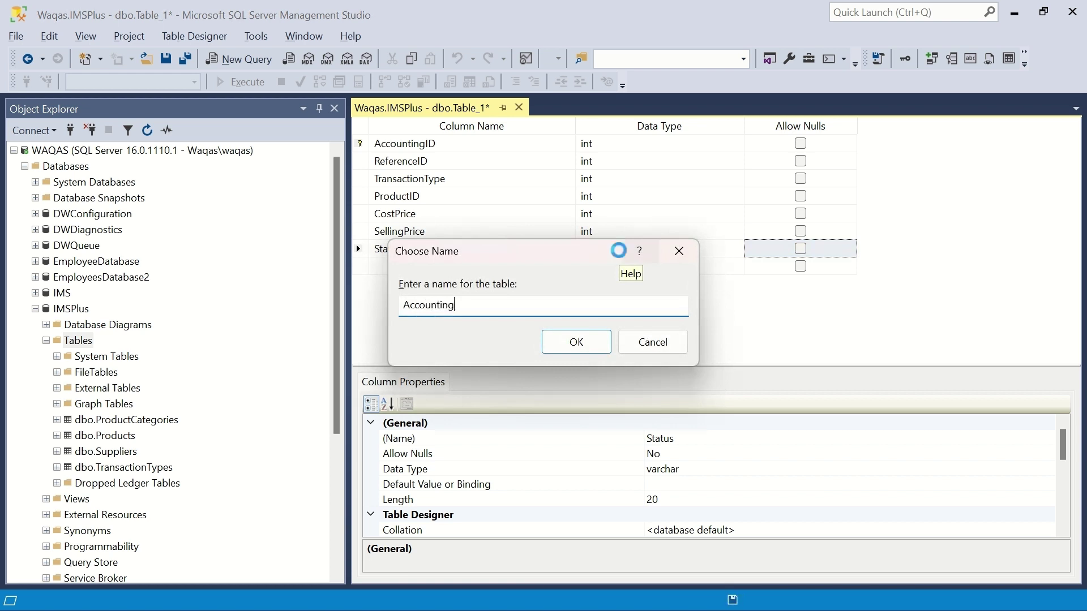
{"action": "key", "text": "Return"}
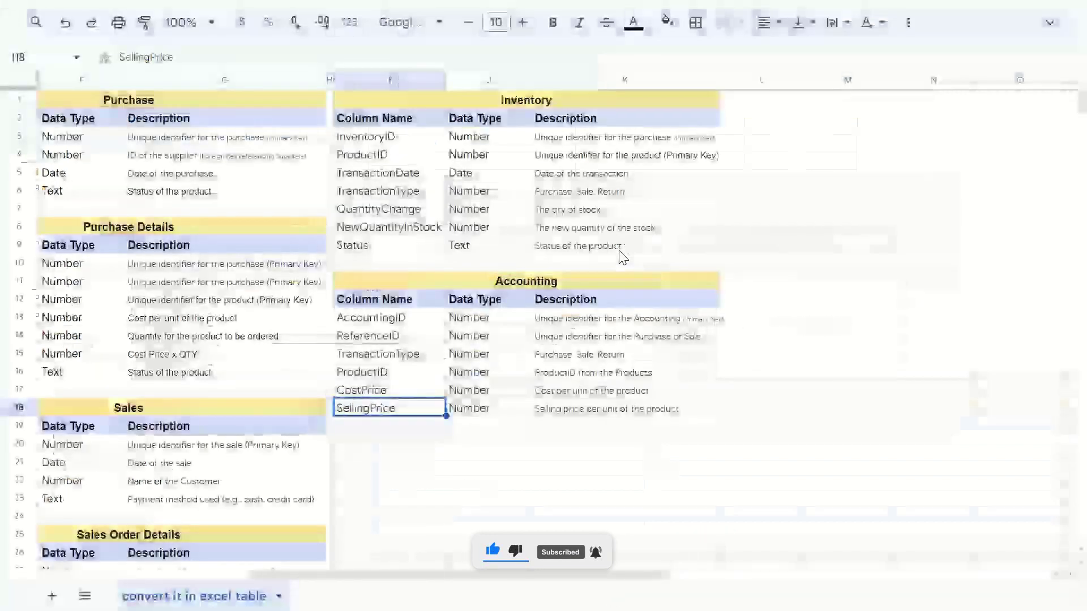
{"action": "scroll", "coordinate": [623, 258], "scroll_direction": "left", "scroll_amount": 10}
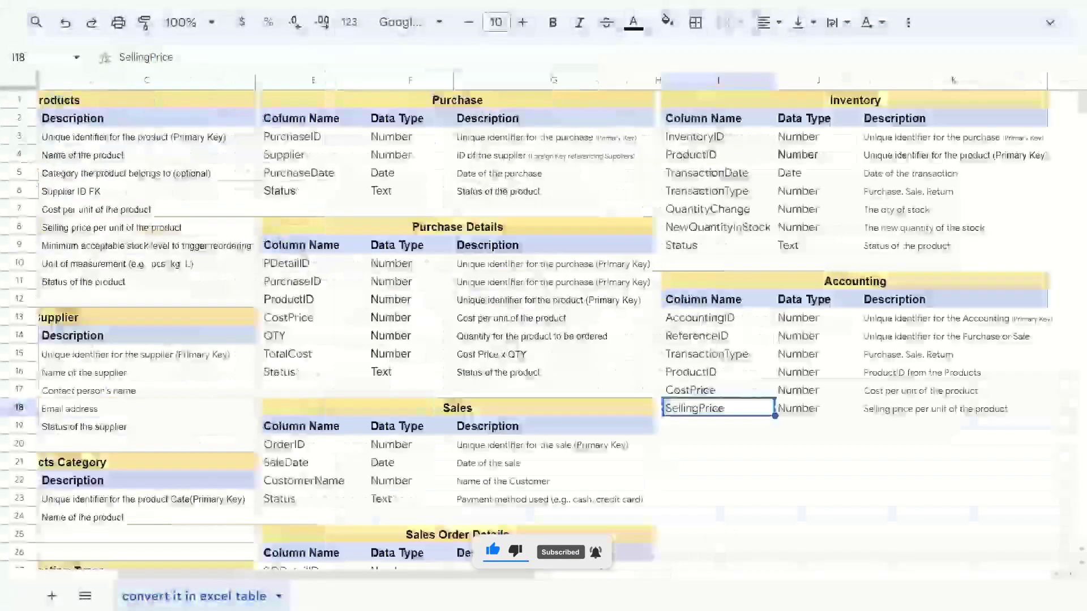
{"action": "key", "text": "ctrl+c"}
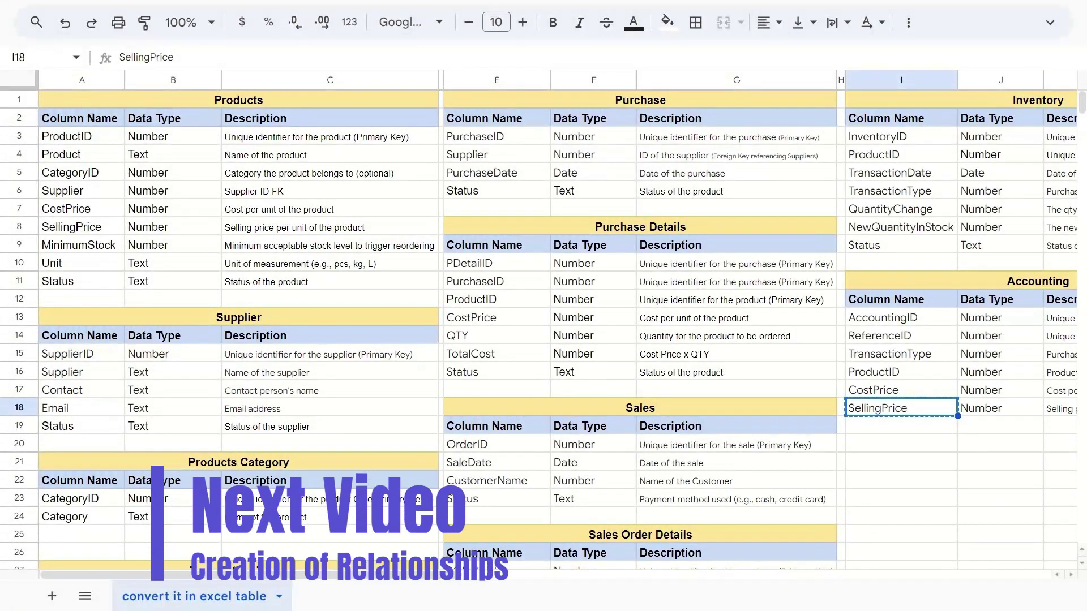
Close the saved Accounting table design and start a new table in the IMSPlus database.
{"action": "key", "text": "Escape"}
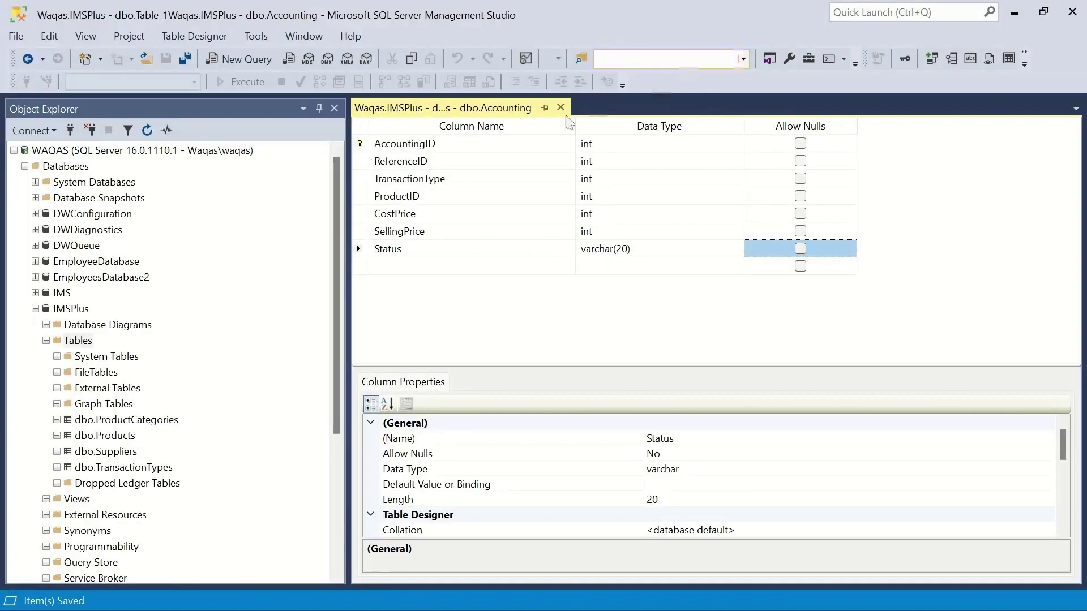
{"action": "left_click", "coordinate": [560, 108]}
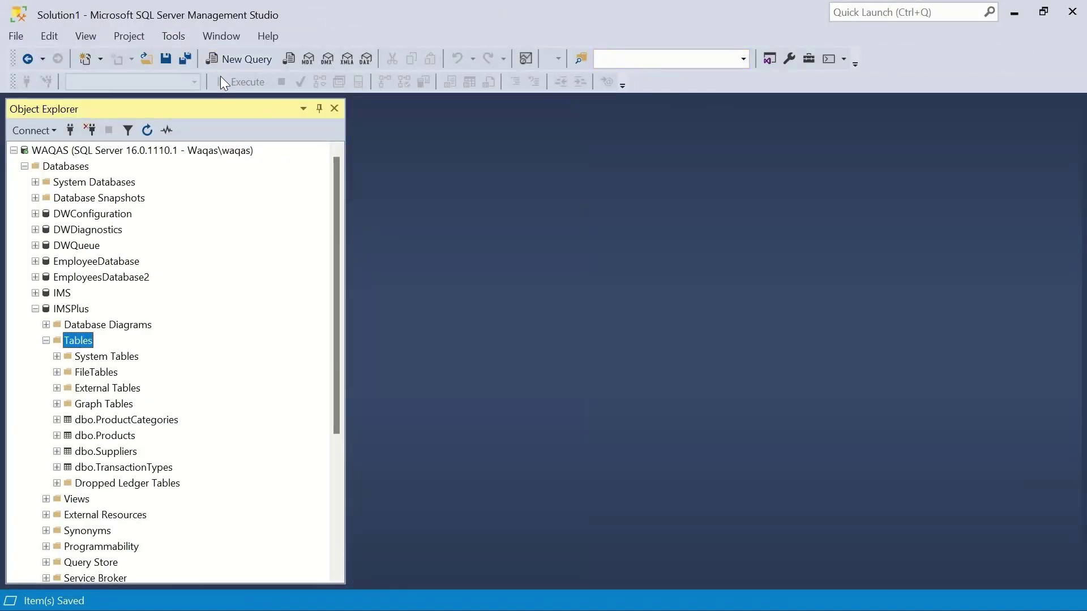
{"action": "right_click", "coordinate": [79, 350]}
{"action": "mouse_move", "coordinate": [107, 356]}
{"action": "left_click", "coordinate": [237, 356]}
Add a CustomerID column of type int that does not allow nulls as the new table's first column.
{"action": "type", "text": "C"}
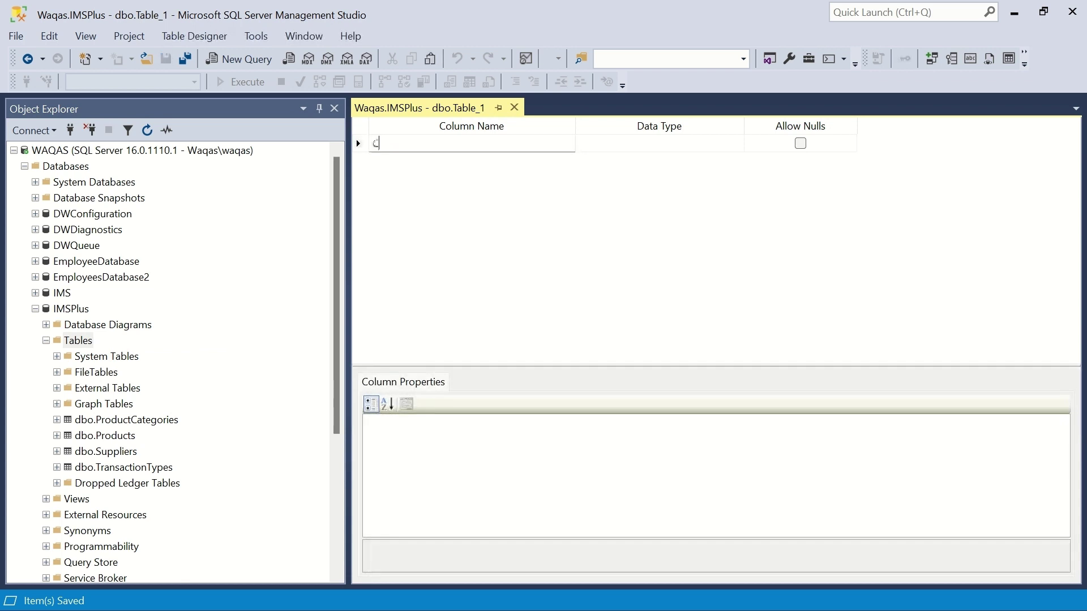
{"action": "type", "text": "ustomerID"}
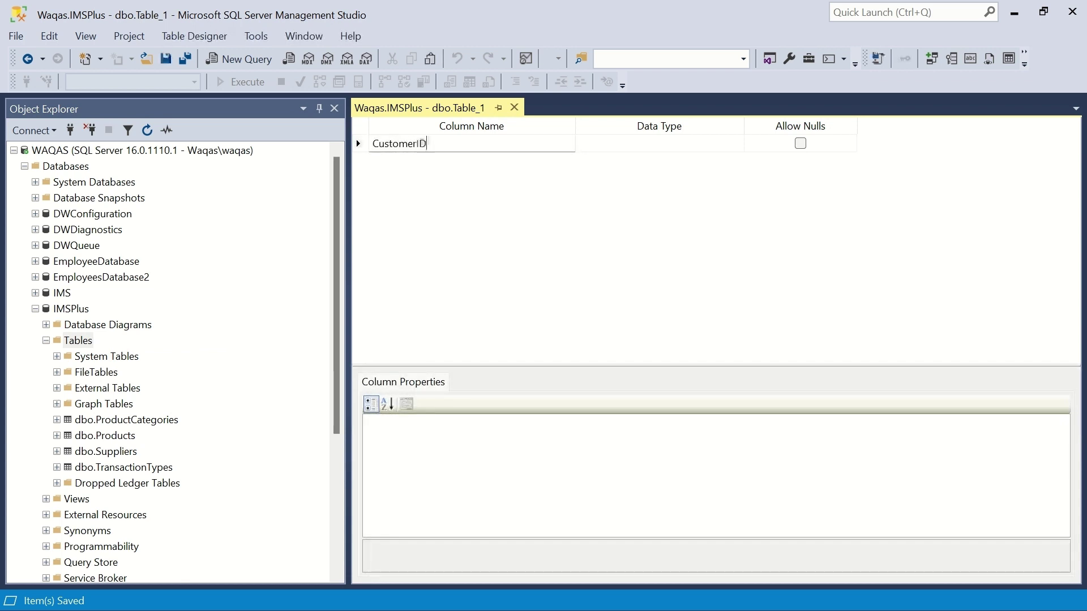
{"action": "key", "text": "Tab"}
{"action": "type", "text": "int"}
{"action": "key", "text": "Tab"}
{"action": "key", "text": "space"}
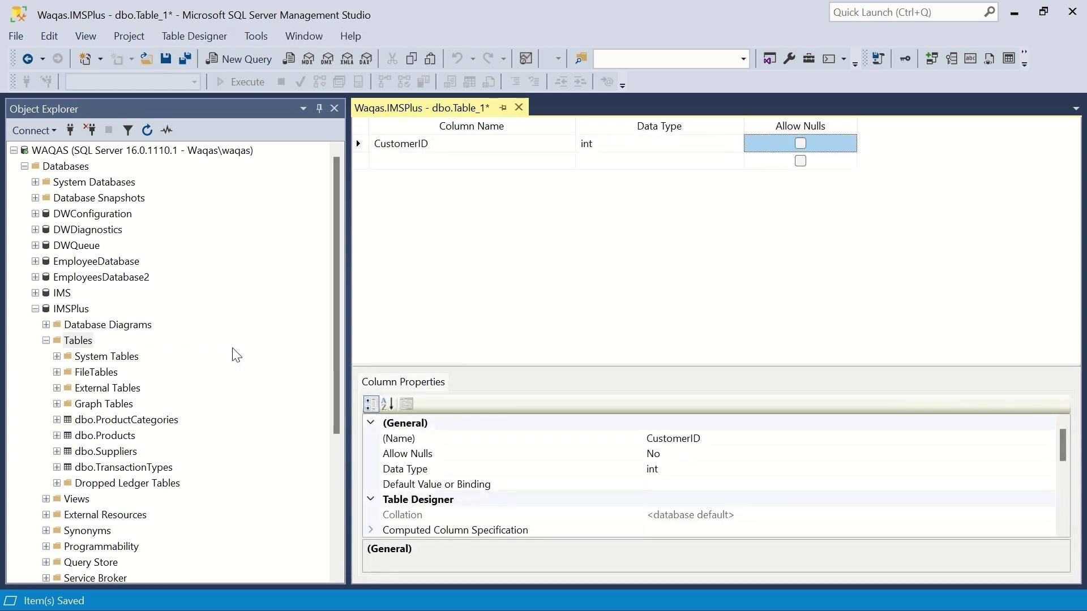
Make CustomerID an identity column and set it as the table's primary key.
{"action": "left_click_drag", "start_coordinate": [1062, 445], "coordinate": [1062, 490]}
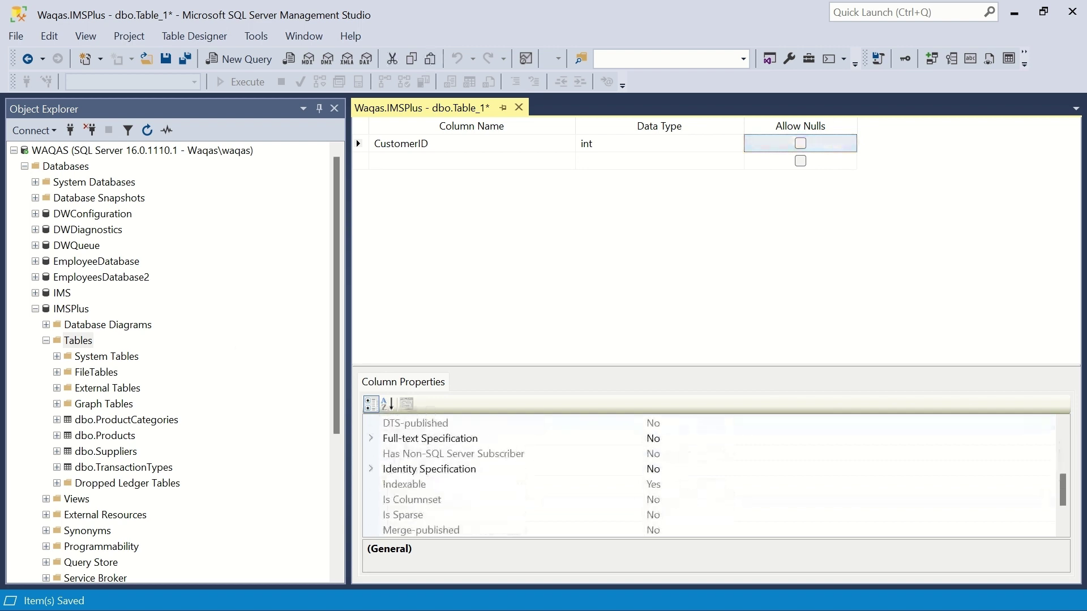
{"action": "left_click", "coordinate": [371, 470]}
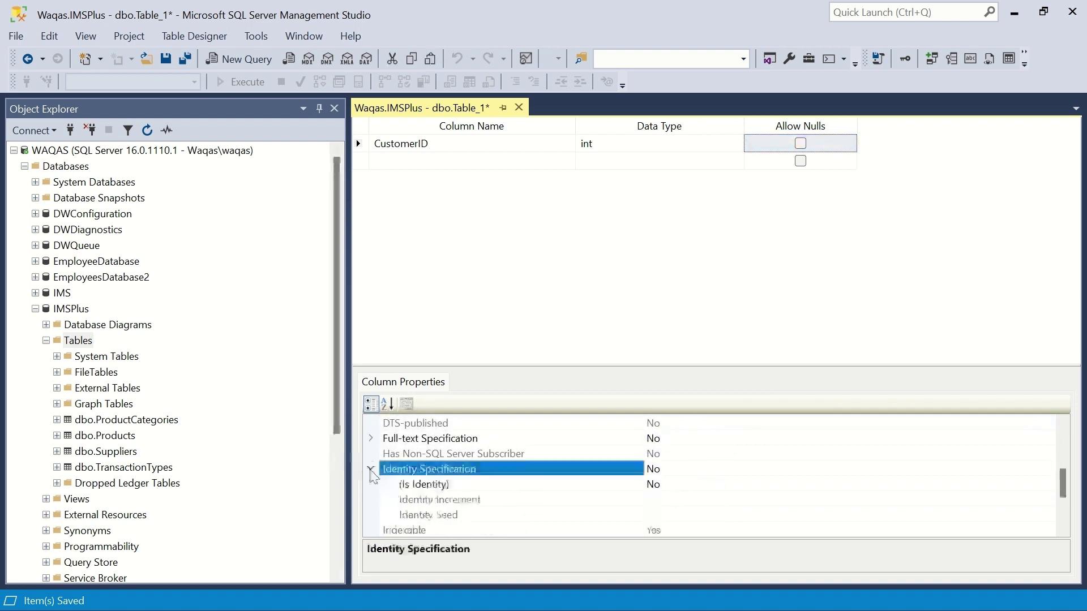
{"action": "double_click", "coordinate": [679, 484]}
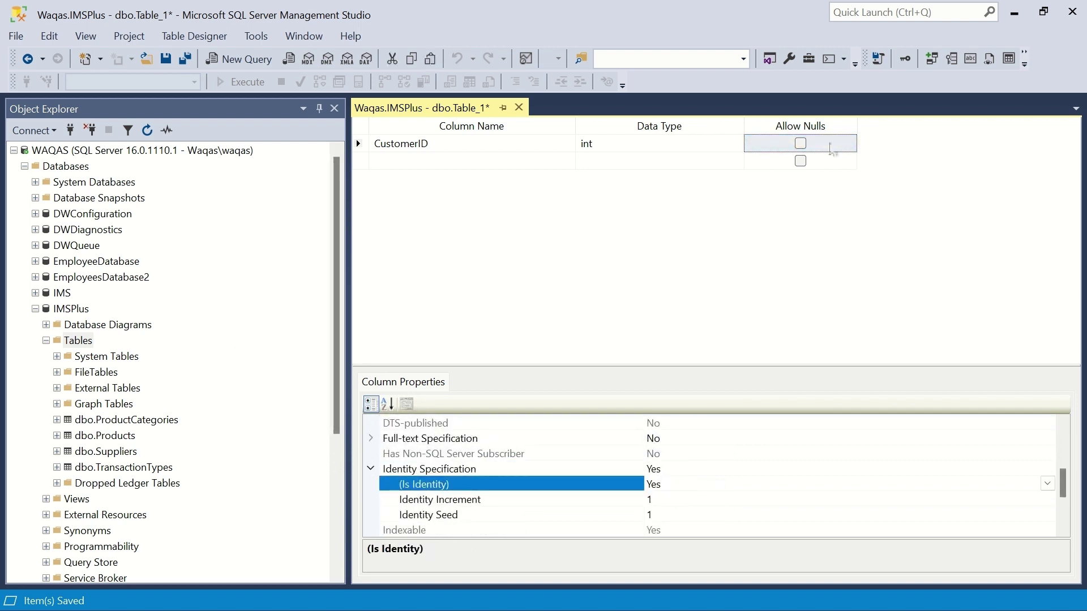
{"action": "left_click", "coordinate": [905, 58]}
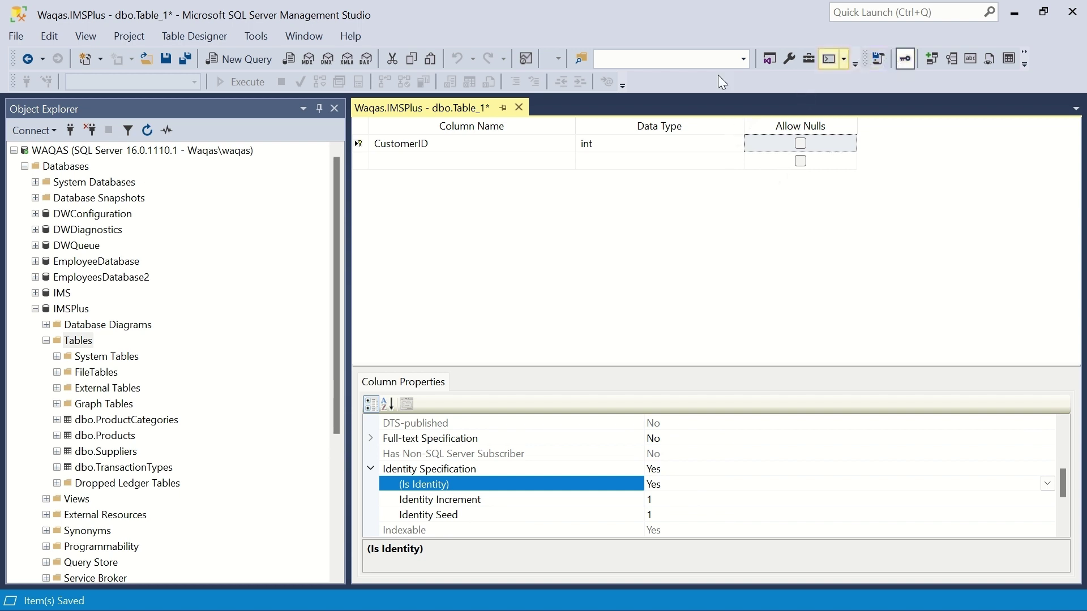
Add a Customer column of type varbinary(200) that does not allow nulls below CustomerID.
{"action": "left_click", "coordinate": [424, 162]}
{"action": "type", "text": "Customer"}
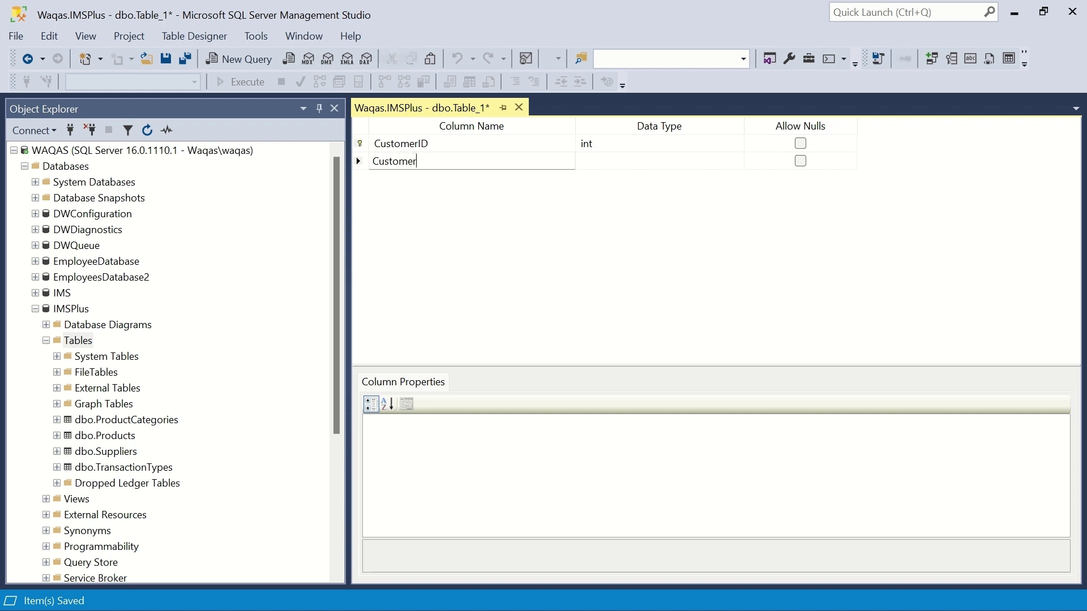
{"action": "key", "text": "Tab"}
{"action": "type", "text": "var"}
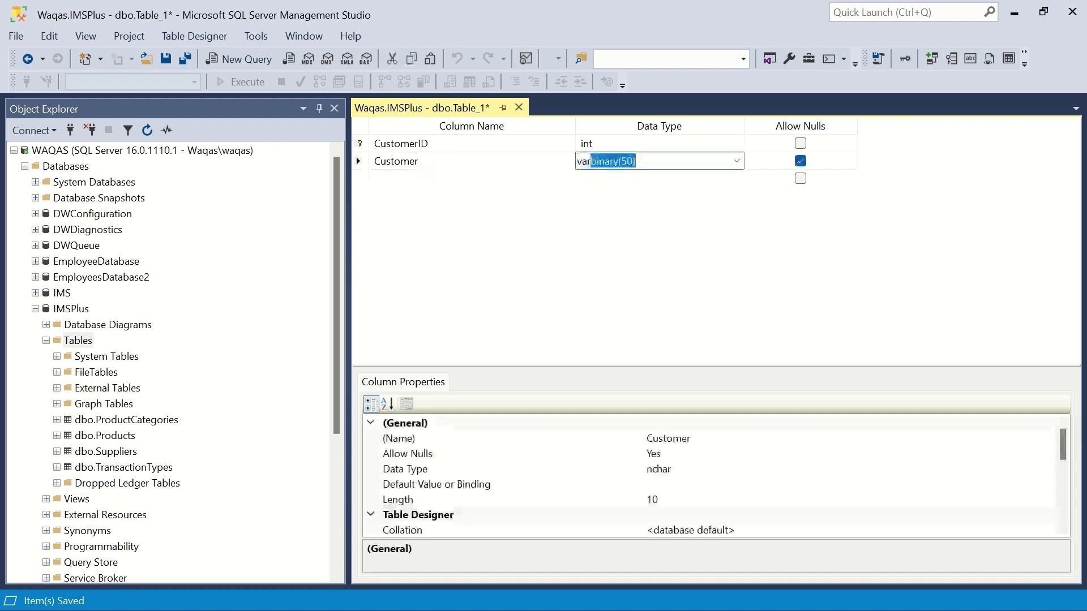
{"action": "left_click", "coordinate": [625, 159]}
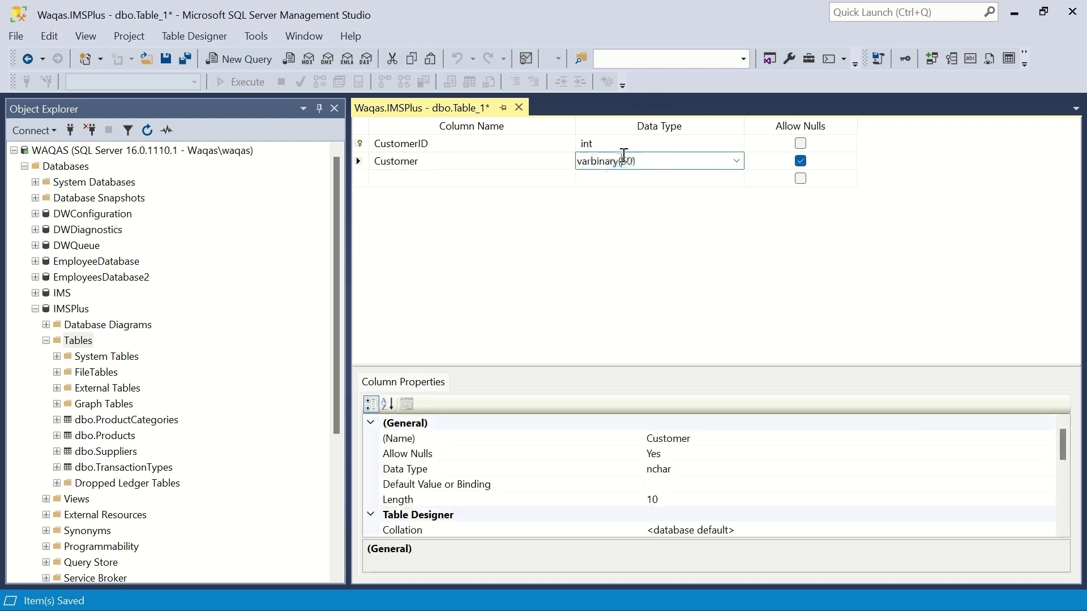
{"action": "key", "text": "BackSpace"}
{"action": "type", "text": "20"}
{"action": "key", "text": "Tab"}
{"action": "key", "text": "space"}
{"action": "key", "text": "Tab"}
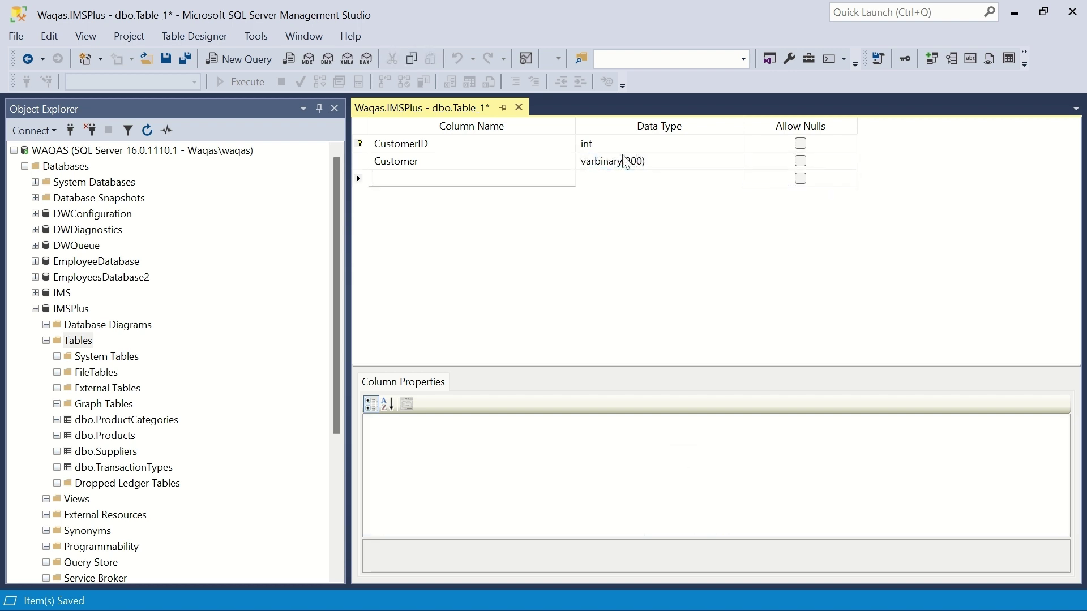
Add a Telephone column of type varchar(50) that does not allow nulls below Customer.
{"action": "type", "text": "Tel"}
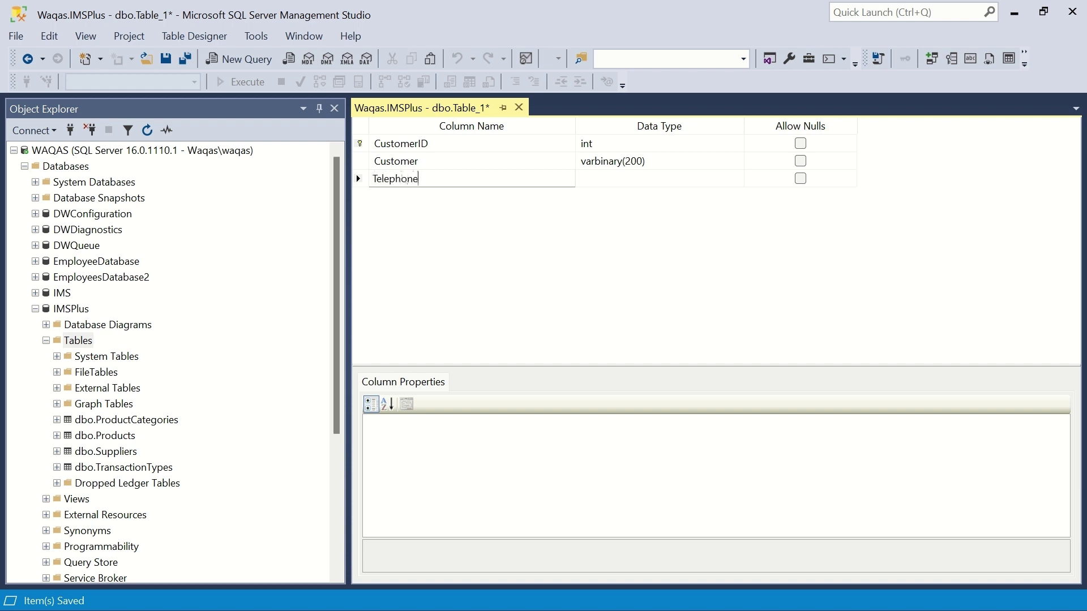
{"action": "type", "text": "ephone"}
{"action": "key", "text": "Tab"}
{"action": "key", "text": "BackSpace"}
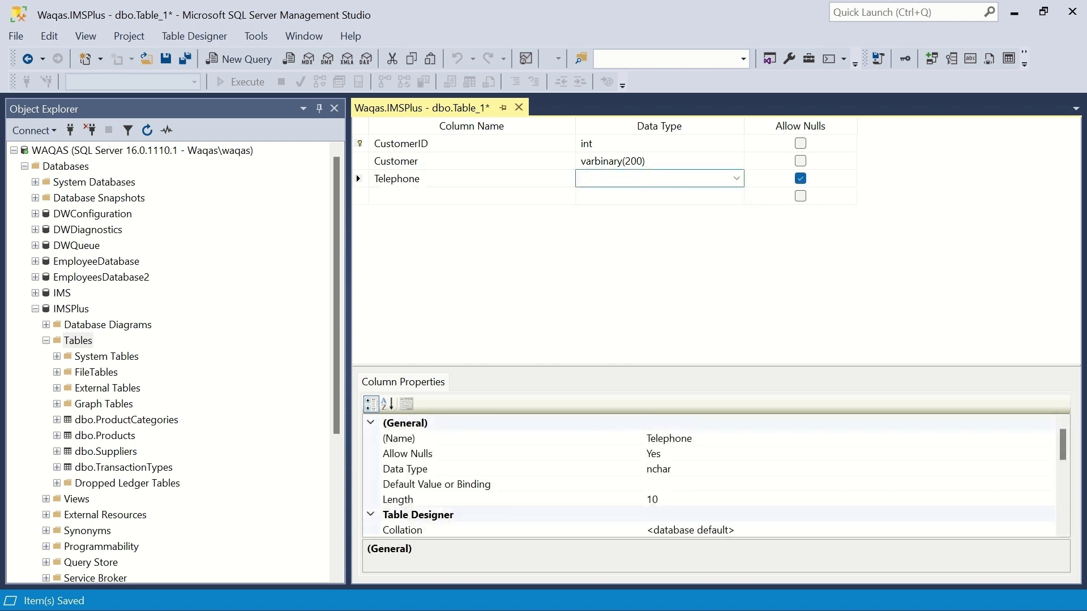
{"action": "type", "text": "varchar(50"}
{"action": "key", "text": "Return"}
{"action": "key", "text": "Tab"}
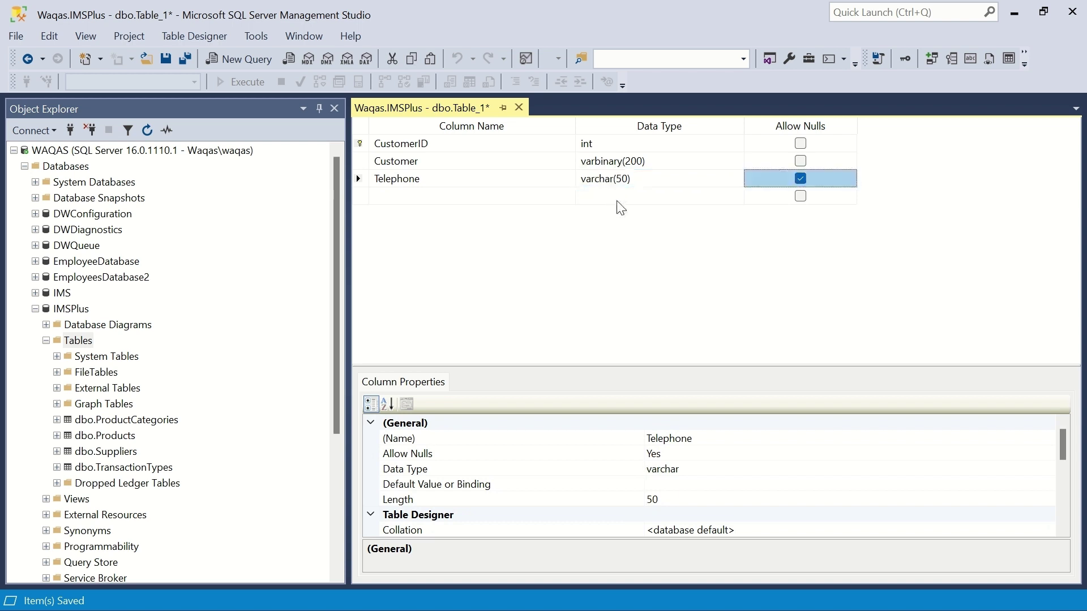
{"action": "key", "text": "space"}
Copy the Telephone column's data type to the Customer column and change its length to make it varchar(200).
{"action": "key", "text": "shift+Tab"}
{"action": "key", "text": "ctrl+c"}
{"action": "key", "text": "Up"}
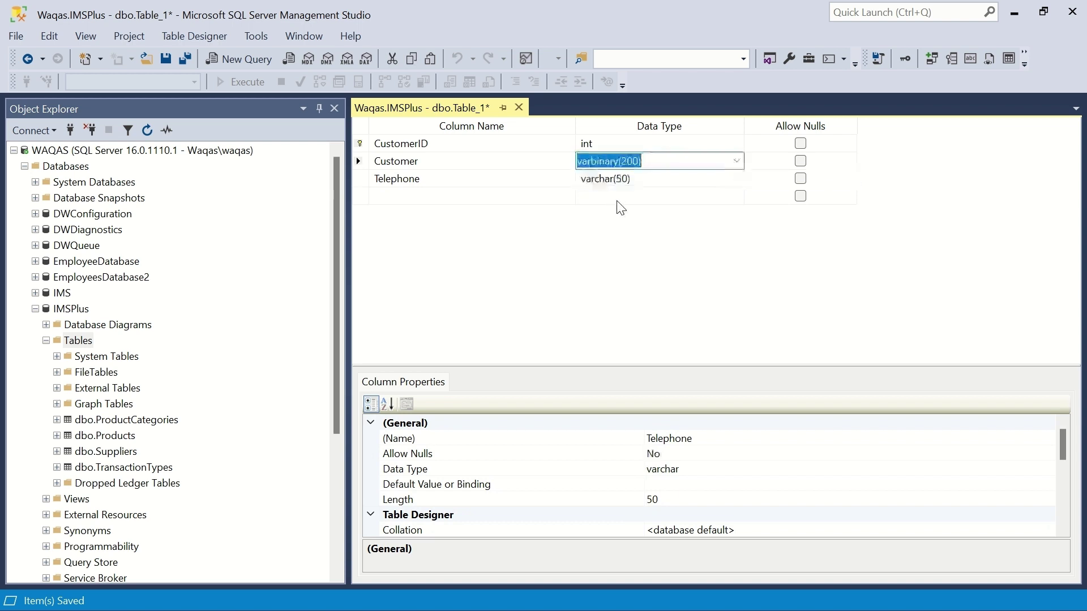
{"action": "key", "text": "ctrl+v"}
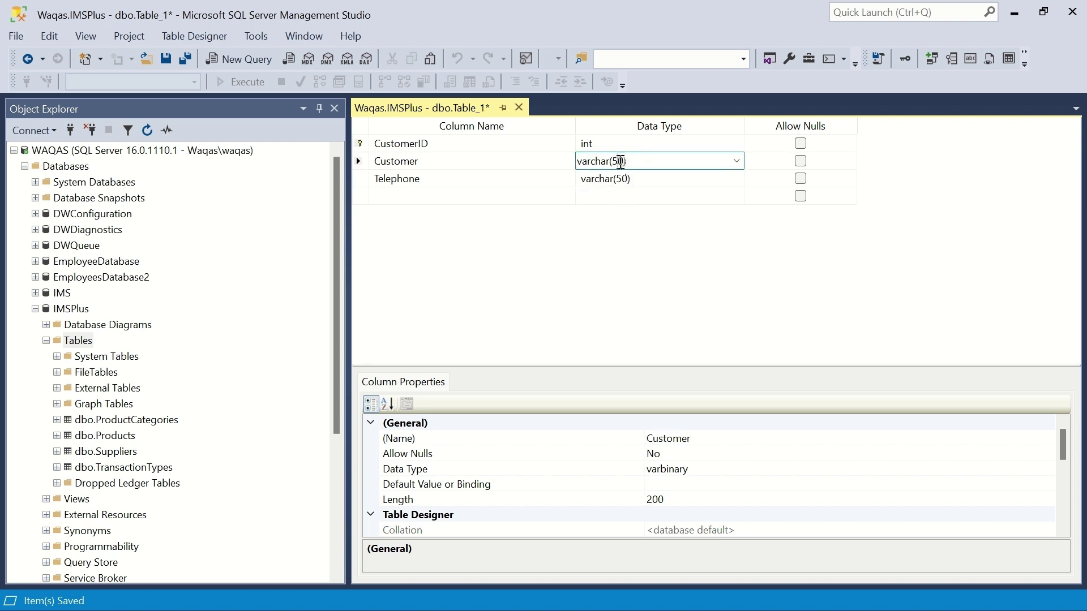
{"action": "left_click", "coordinate": [620, 162]}
{"action": "key", "text": "BackSpace"}
{"action": "type", "text": "20"}
{"action": "key", "text": "Down"}
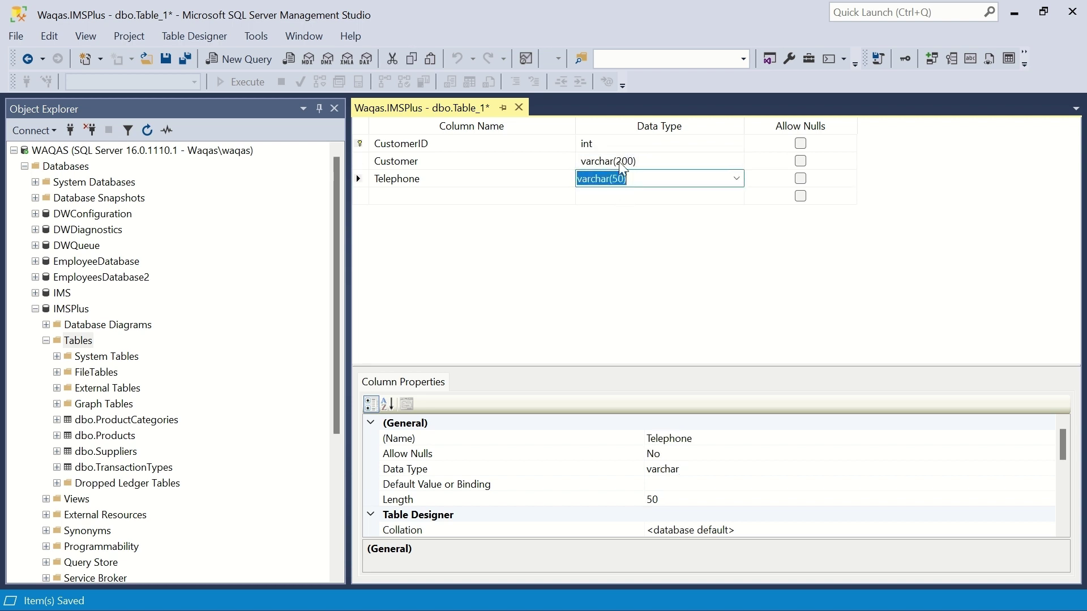
Add an Email column of type varchar(50) below Telephone.
{"action": "key", "text": "shift+Tab"}
{"action": "key", "text": "Down"}
{"action": "type", "text": "Emai"}
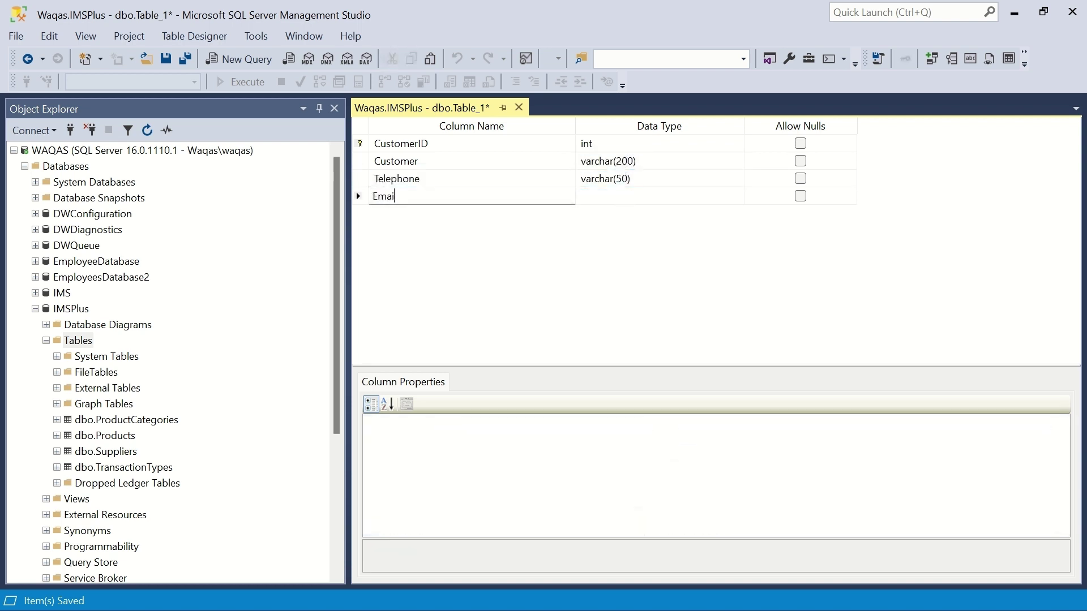
{"action": "type", "text": "l"}
{"action": "key", "text": "Tab"}
{"action": "type", "text": "varc"}
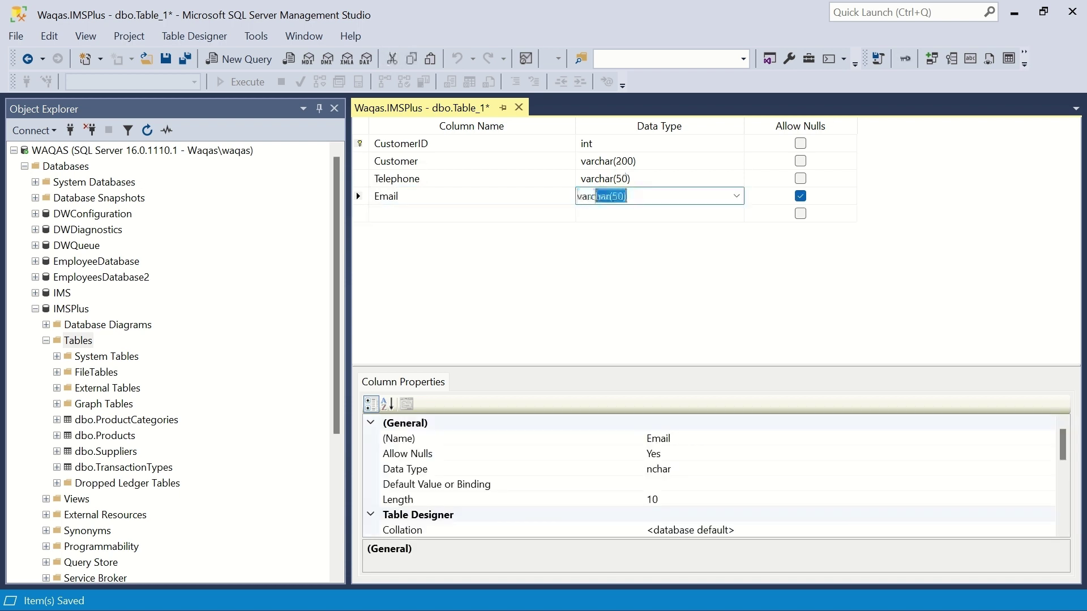
{"action": "key", "text": "Tab"}
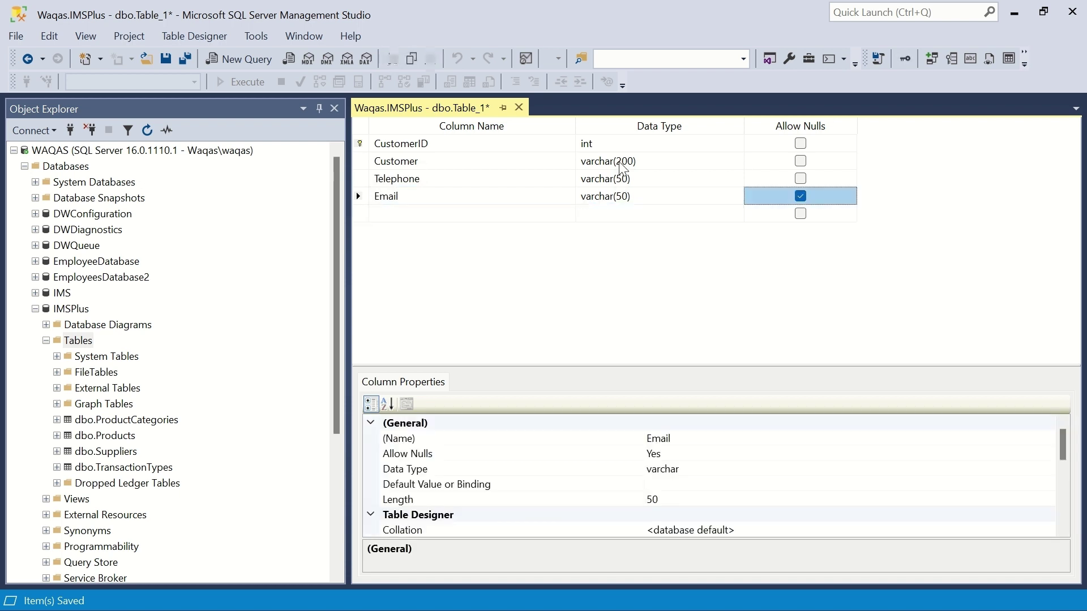
Set the Email column's data type to varchar(100) and disallow nulls for it.
{"action": "left_click", "coordinate": [626, 197]}
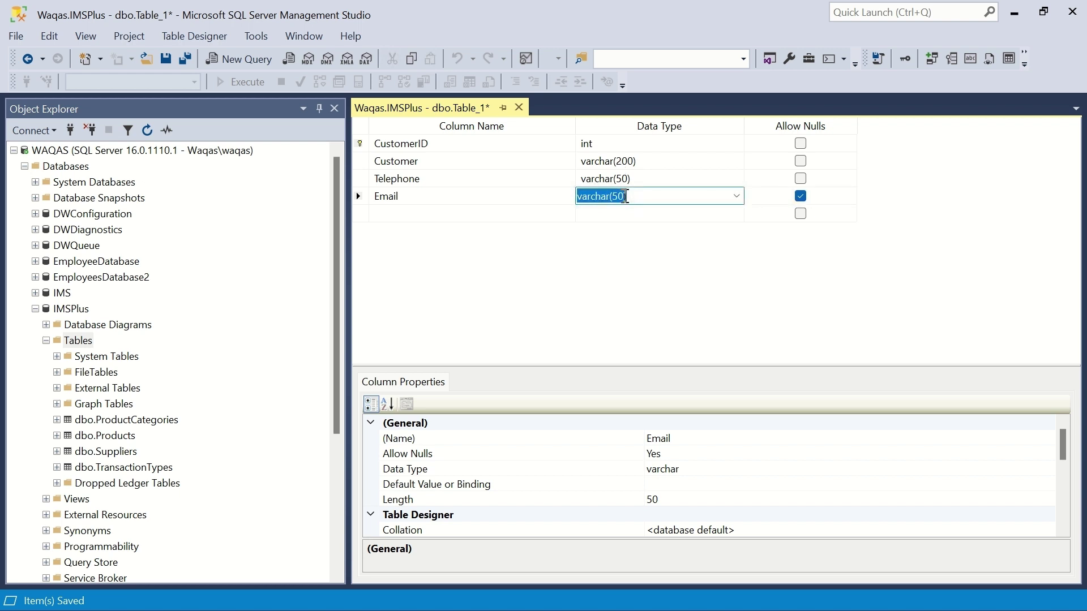
{"action": "left_click", "coordinate": [626, 197]}
{"action": "key", "text": "BackSpace"}
{"action": "key", "text": "BackSpace"}
{"action": "type", "text": "100"}
{"action": "key", "text": "Tab"}
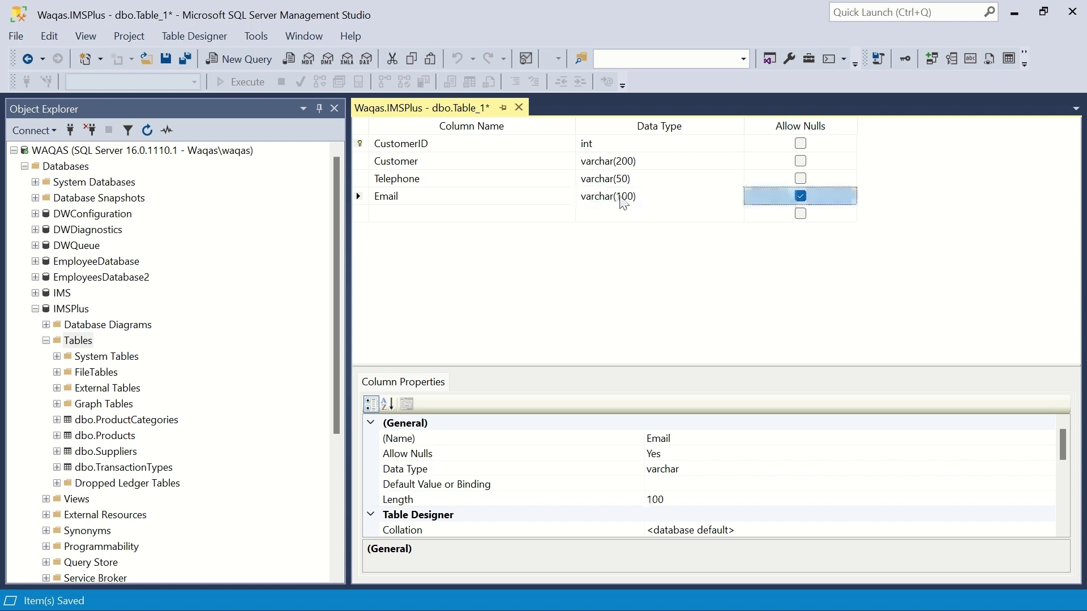
{"action": "key", "text": "space"}
Add a Status column of type varchar(20) that does not allow nulls below Email.
{"action": "key", "text": "Tab"}
{"action": "type", "text": "Sta"}
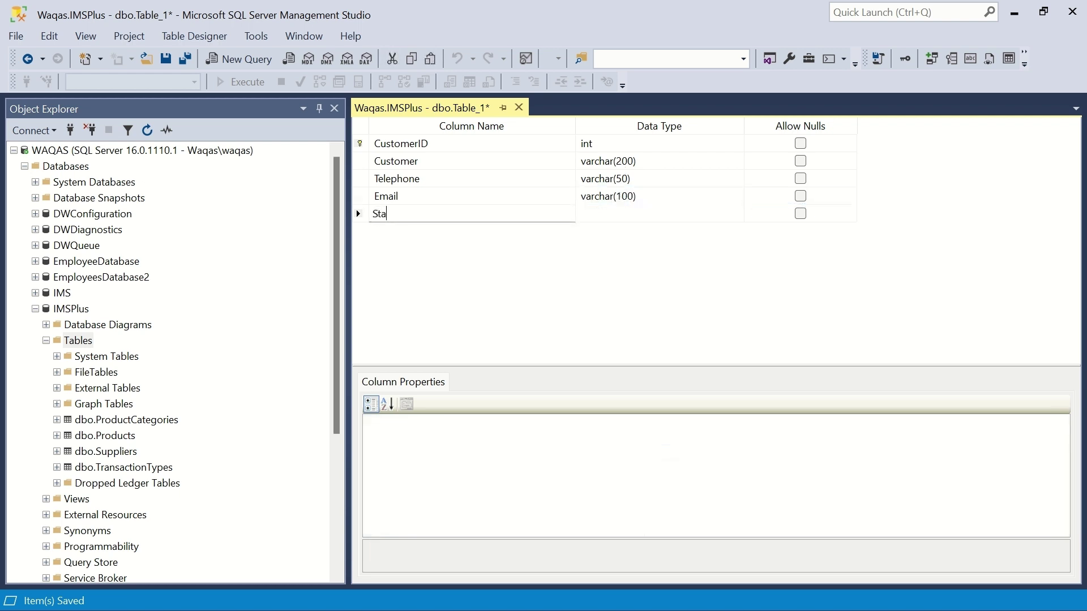
{"action": "key", "text": "Tab"}
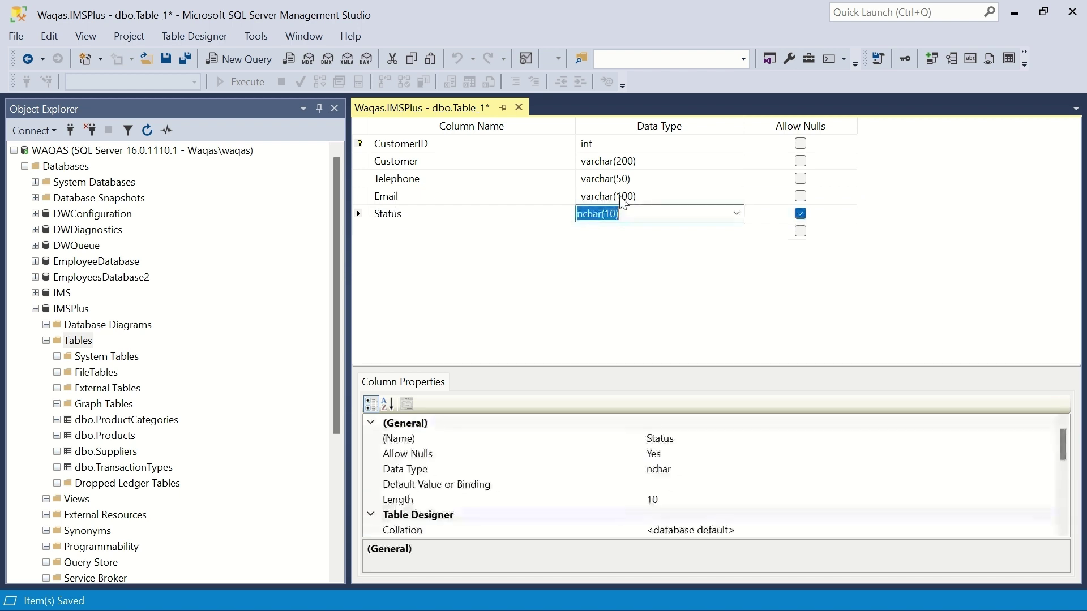
{"action": "key", "text": "Up"}
{"action": "key", "text": "Up"}
{"action": "key", "text": "Down"}
{"action": "key", "text": "Down"}
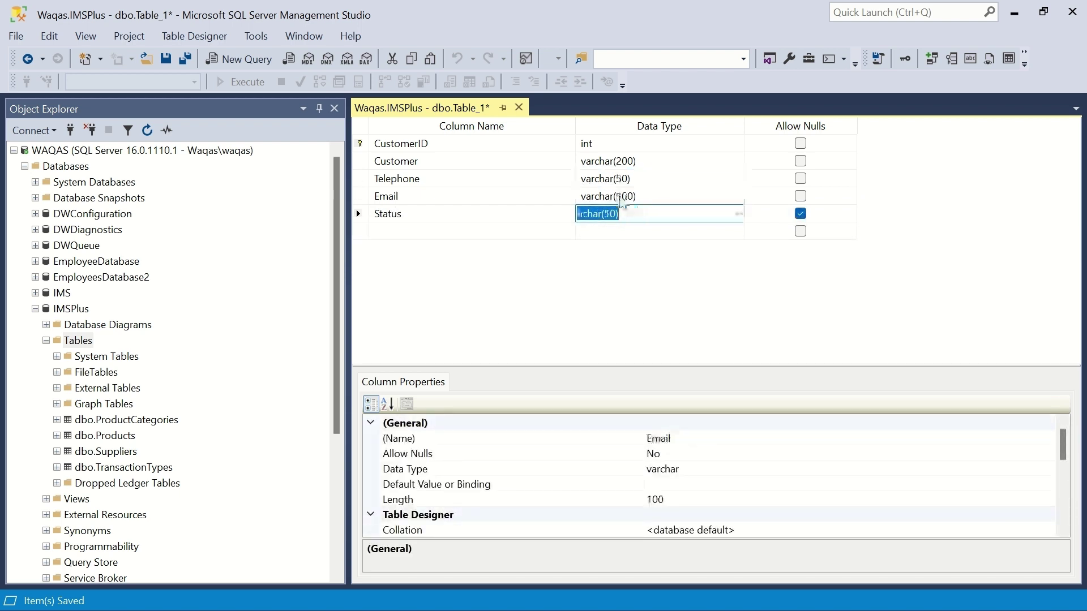
{"action": "type", "text": "varchar(50"}
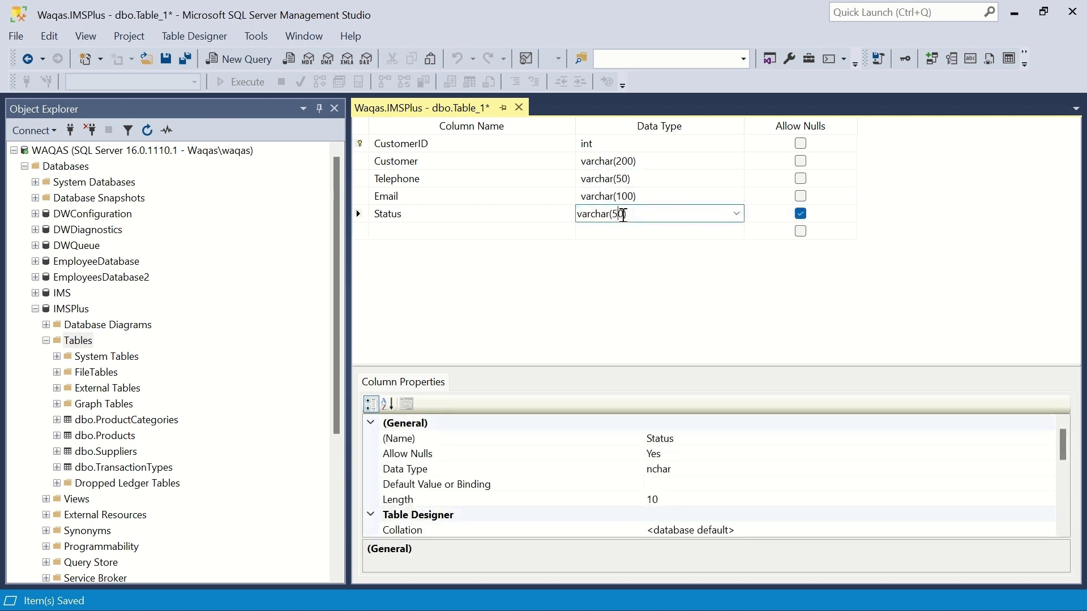
{"action": "key", "text": "BackSpace"}
{"action": "type", "text": "2"}
{"action": "key", "text": "Tab"}
{"action": "key", "text": "space"}
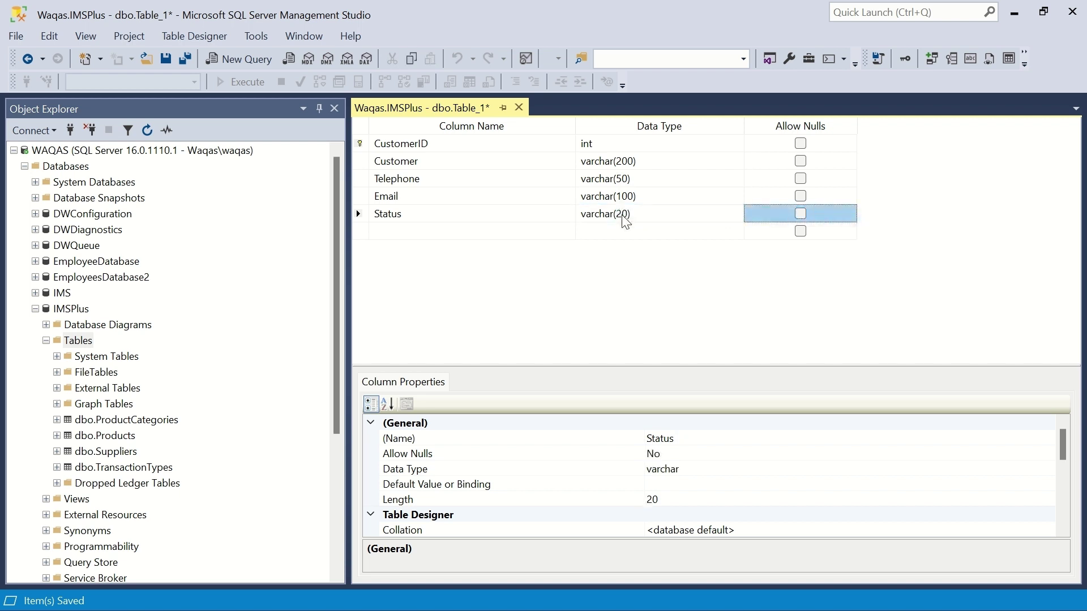
Save the new table under the name Customers and close its design.
{"action": "key", "text": "ctrl+s"}
{"action": "type", "text": "Custom"}
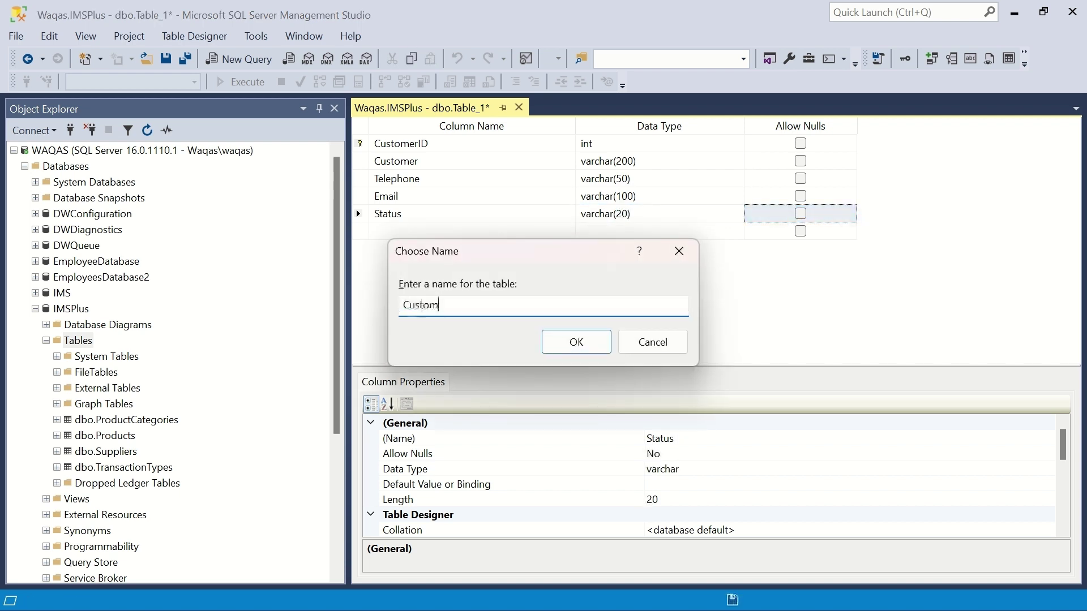
{"action": "type", "text": "ers"}
{"action": "key", "text": "Return"}
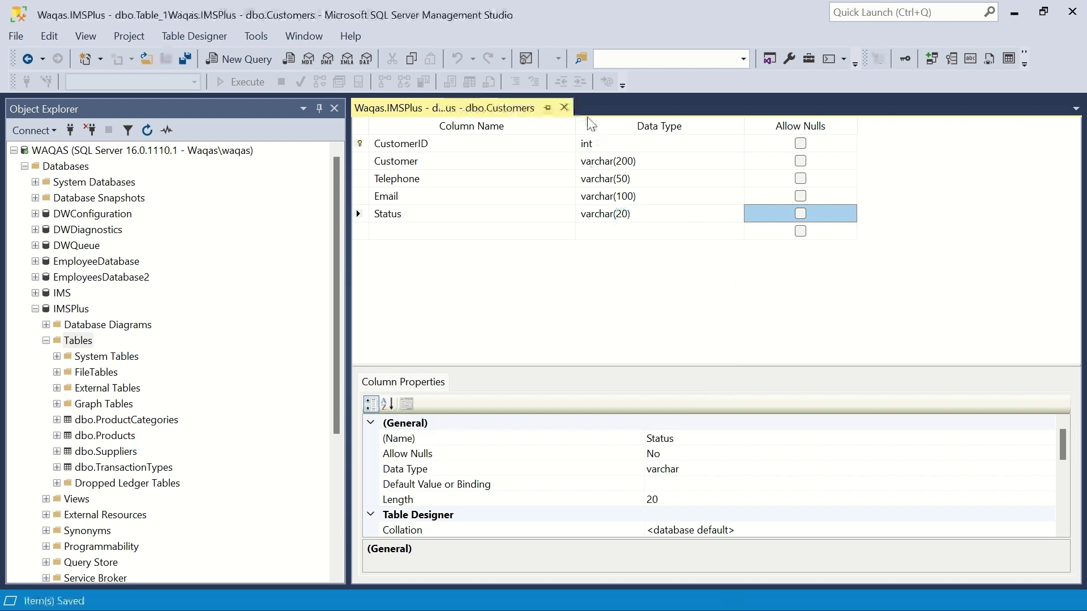
{"action": "left_click", "coordinate": [564, 108]}
Refresh the Tables folder of the IMSPlus database and review the list of created tables.
{"action": "left_click", "coordinate": [89, 342]}
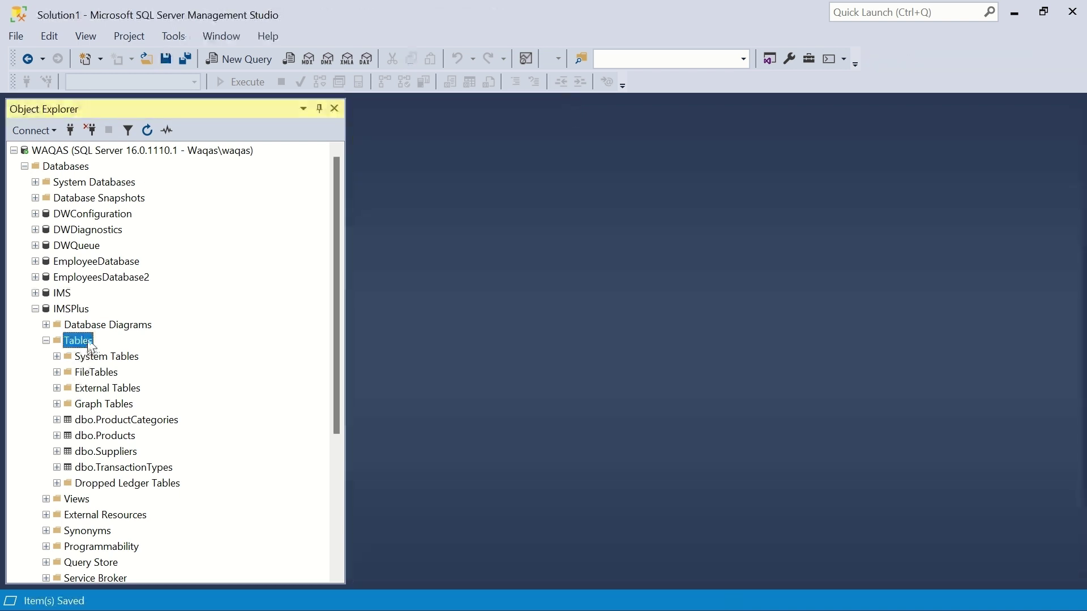
{"action": "right_click", "coordinate": [91, 344]}
{"action": "left_click", "coordinate": [135, 430]}
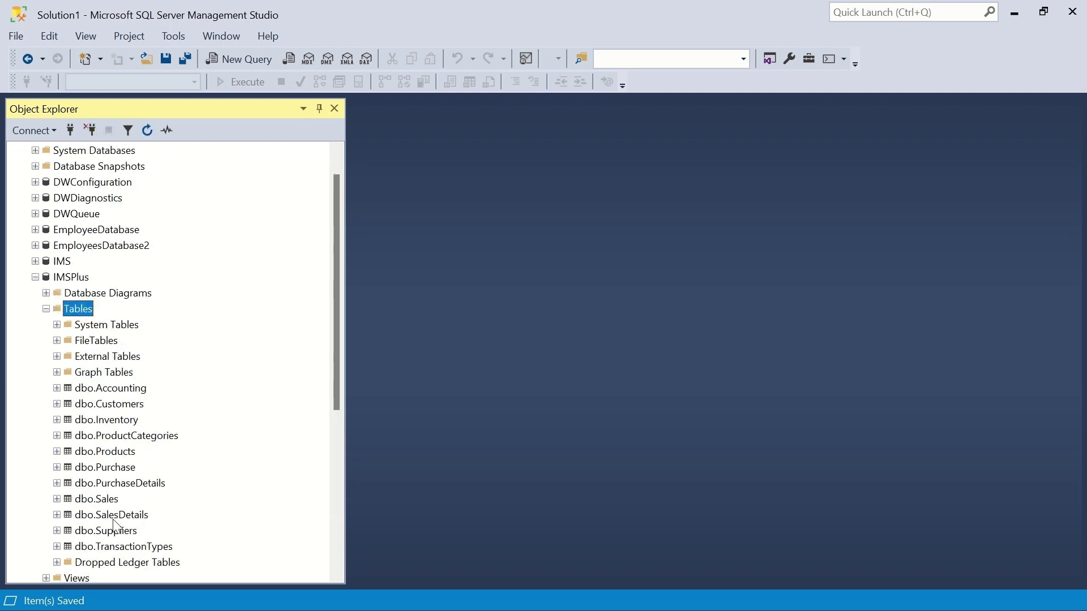
{"action": "scroll", "coordinate": [129, 470], "scroll_direction": "down", "scroll_amount": 1}
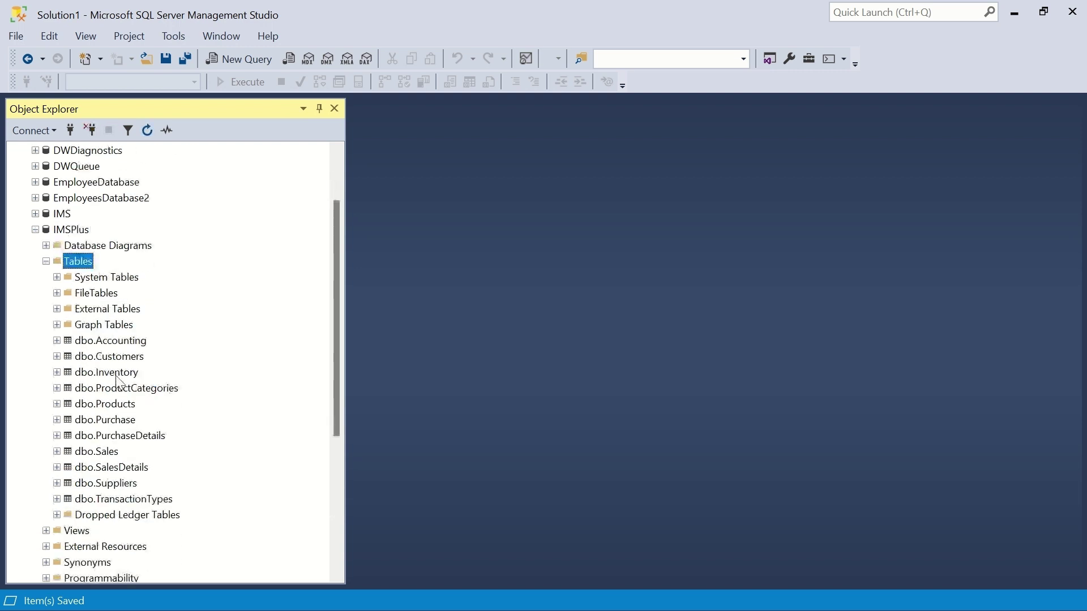